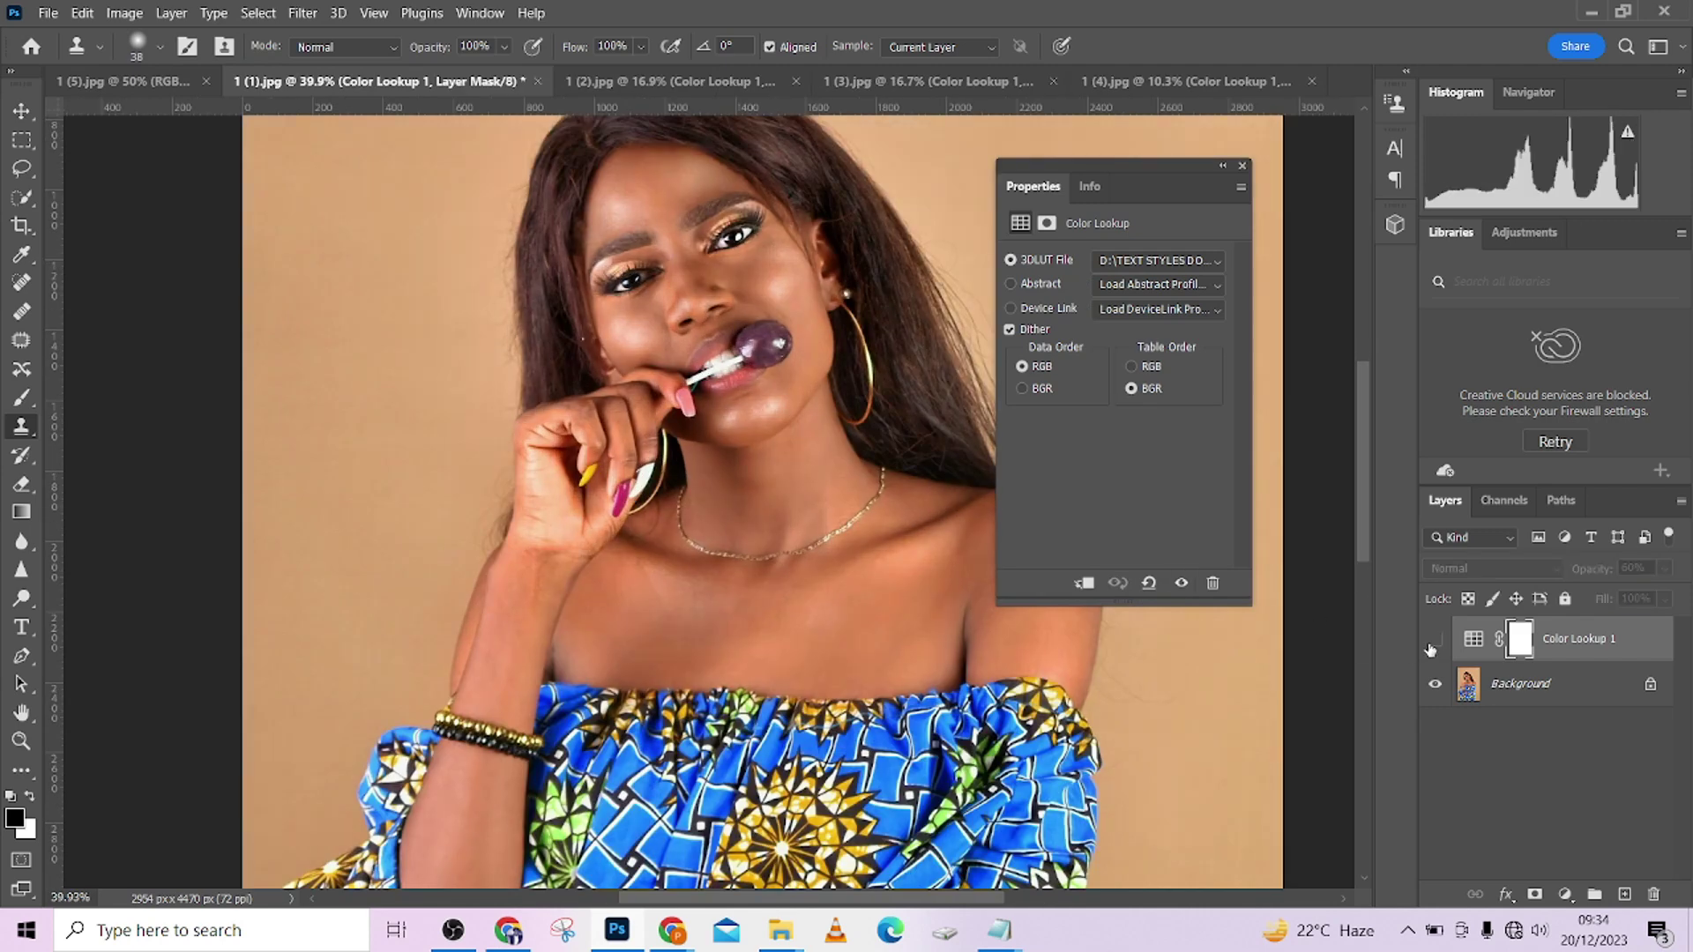
# Step: Load PGA (4).CUBE as the 3DLUT file of the 1 (5).jpg portrait's Color Lookup layer
pyautogui.click(1158, 260)
pyautogui.click(1143, 283)
pyautogui.click(1013, 305)
pyautogui.click(1508, 632)
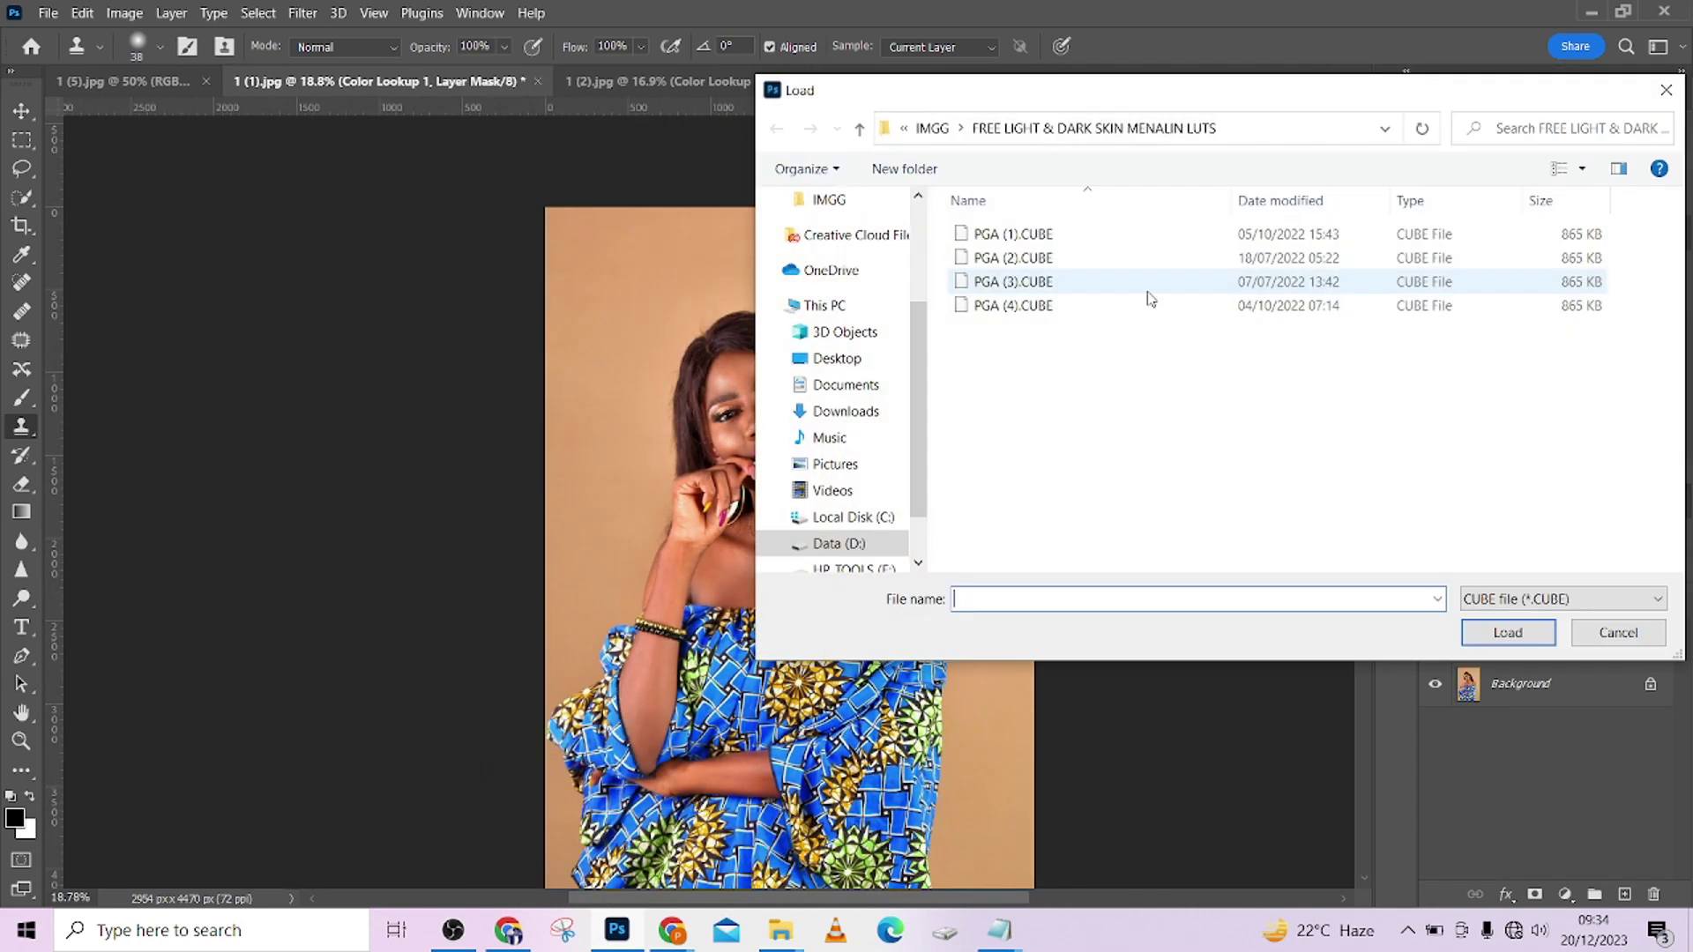
pyautogui.click(1013, 306)
pyautogui.click(1506, 633)
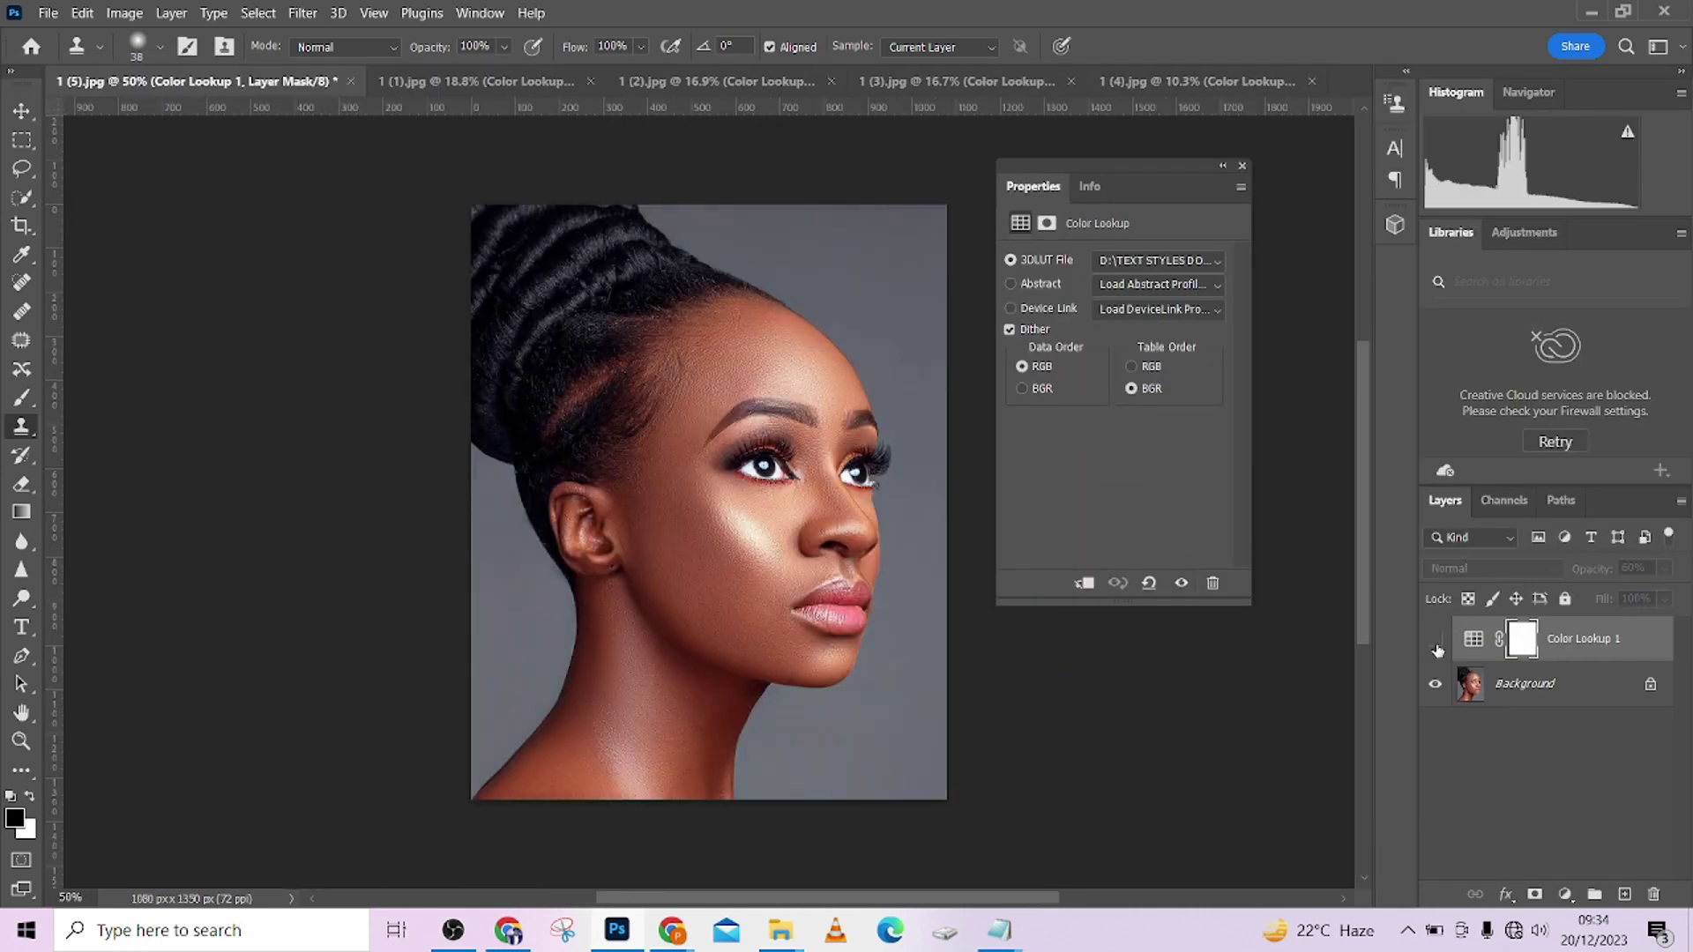
pyautogui.click(1158, 260)
pyautogui.click(1164, 306)
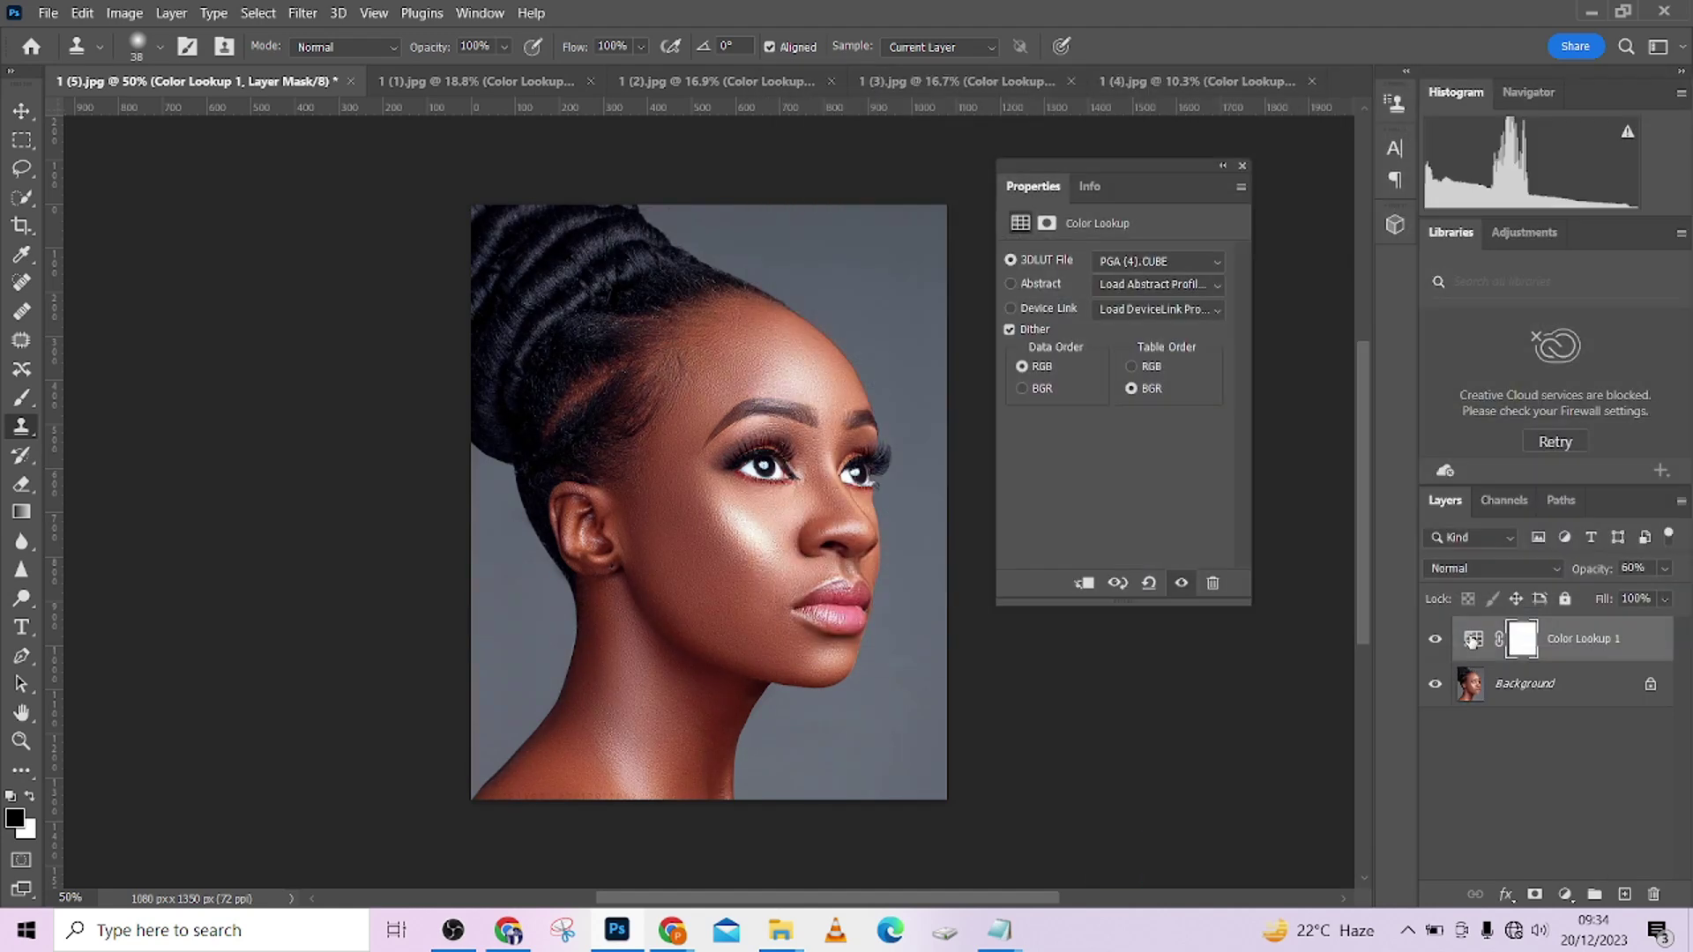
# Step: Add a Gradient Map adjustment layer to the portrait
pyautogui.click(1565, 895)
pyautogui.click(1545, 900)
pyautogui.click(1146, 265)
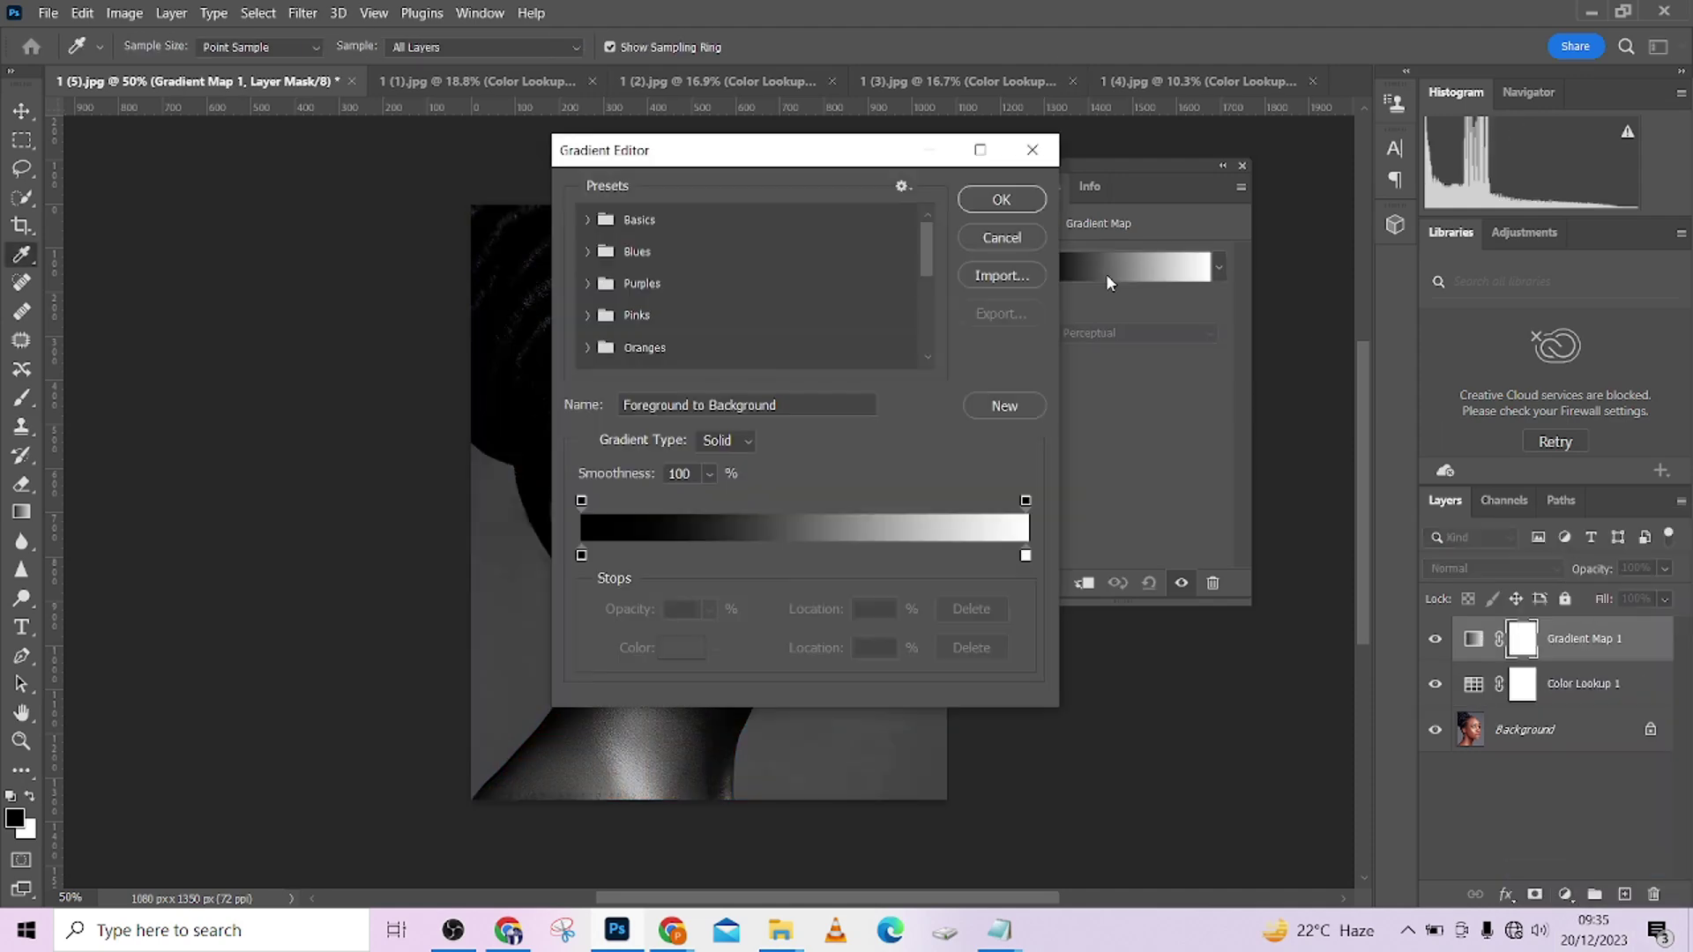
pyautogui.click(998, 235)
# Step: Add the Legacy Gradients set through the Gradients panel
pyautogui.click(479, 12)
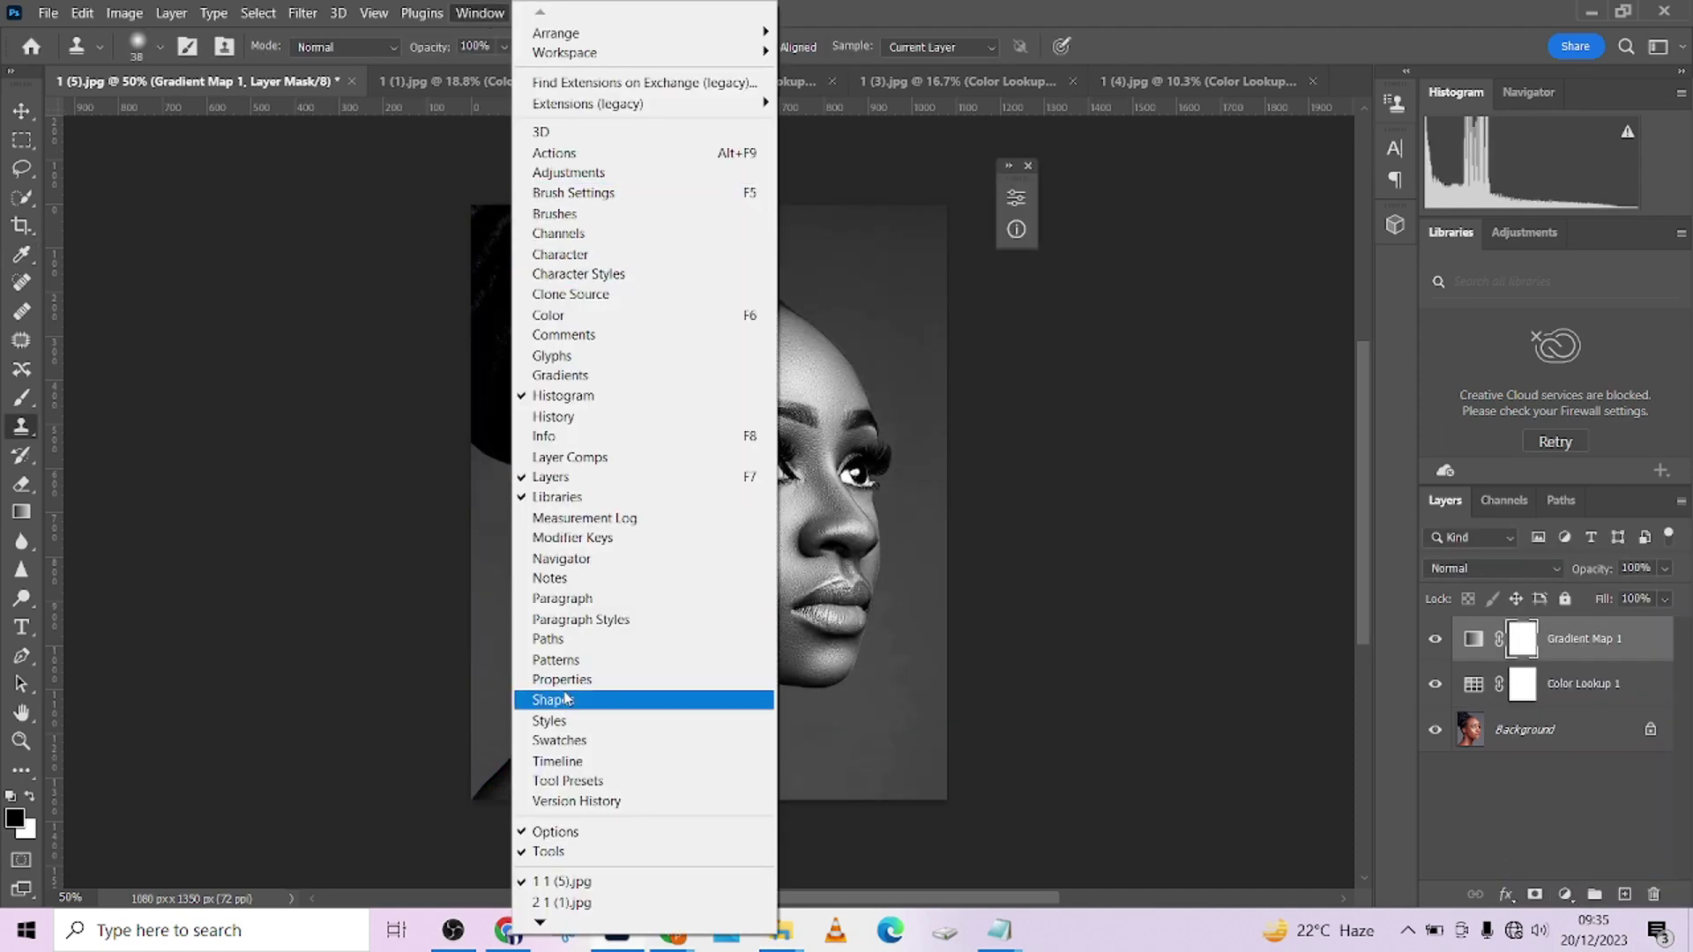
pyautogui.click(560, 375)
pyautogui.click(1351, 128)
pyautogui.click(1429, 488)
pyautogui.scroll(-5, 1234, 335)
pyautogui.click(1352, 106)
# Step: In the Gradient Editor, apply a sepia gradient from Legacy Gradients' Photographic Toning presets
pyautogui.click(1017, 197)
pyautogui.click(798, 266)
pyautogui.scroll(-5, 1058, 291)
pyautogui.moveTo(794, 143); pyautogui.dragTo(1141, 142)
pyautogui.click(911, 329)
pyautogui.scroll(-3, 930, 333)
pyautogui.click(930, 333)
pyautogui.click(1066, 300)
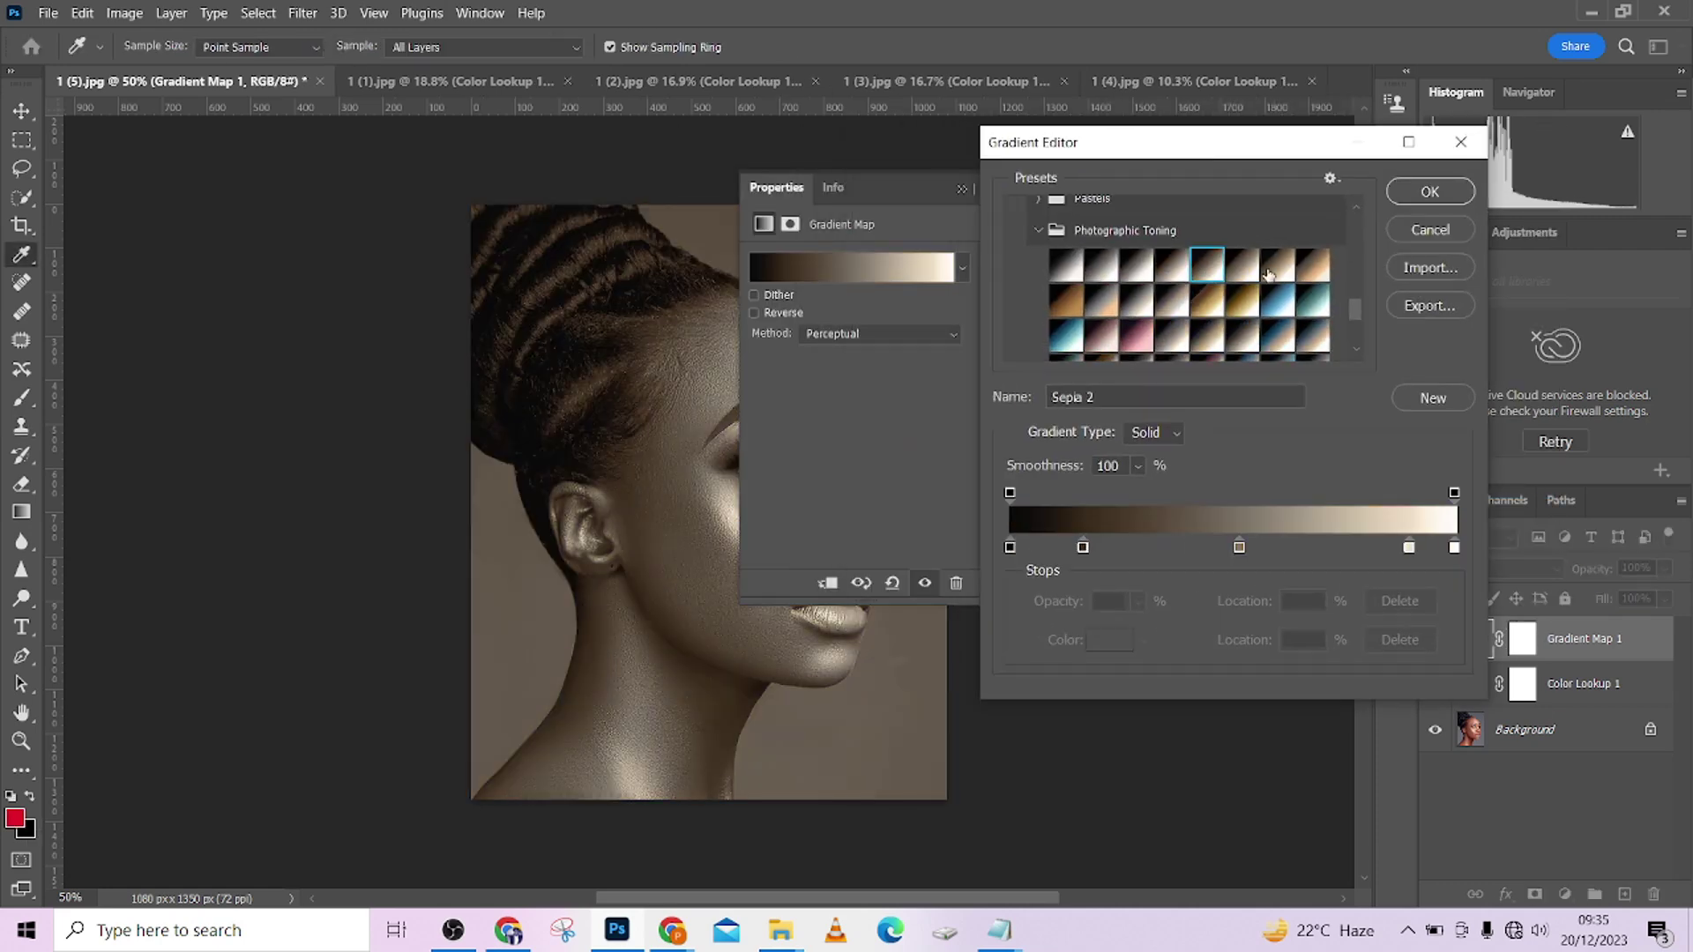
pyautogui.click(1278, 300)
pyautogui.click(1313, 264)
pyautogui.click(1429, 192)
# Step: Set the Gradient Map blend mode to Soft Light and group the adjustment layers into Group 1
pyautogui.press('s')
pyautogui.click(1017, 197)
pyautogui.click(1490, 568)
pyautogui.click(1460, 637)
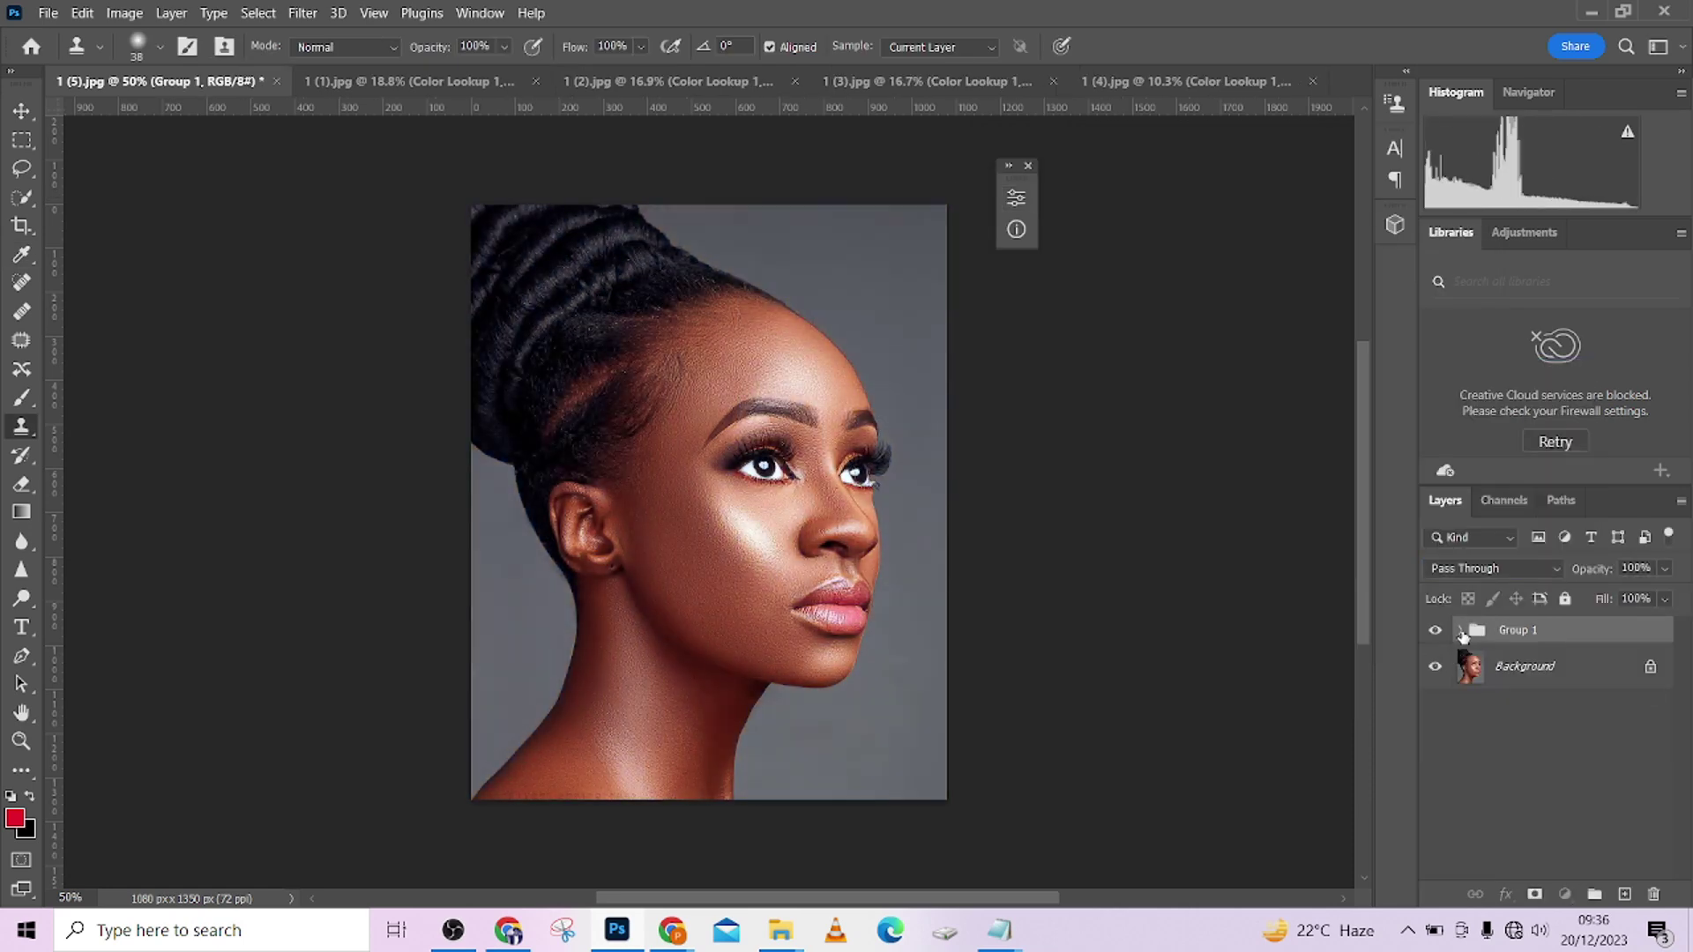
pyautogui.click(1031, 263)
# Step: Swap the gradient map to the Blue 2 Photographic Toning gradient
pyautogui.scroll(-3, 1173, 282)
pyautogui.click(1058, 352)
pyautogui.click(1136, 247)
pyautogui.click(1066, 282)
pyautogui.click(1278, 283)
pyautogui.click(1429, 192)
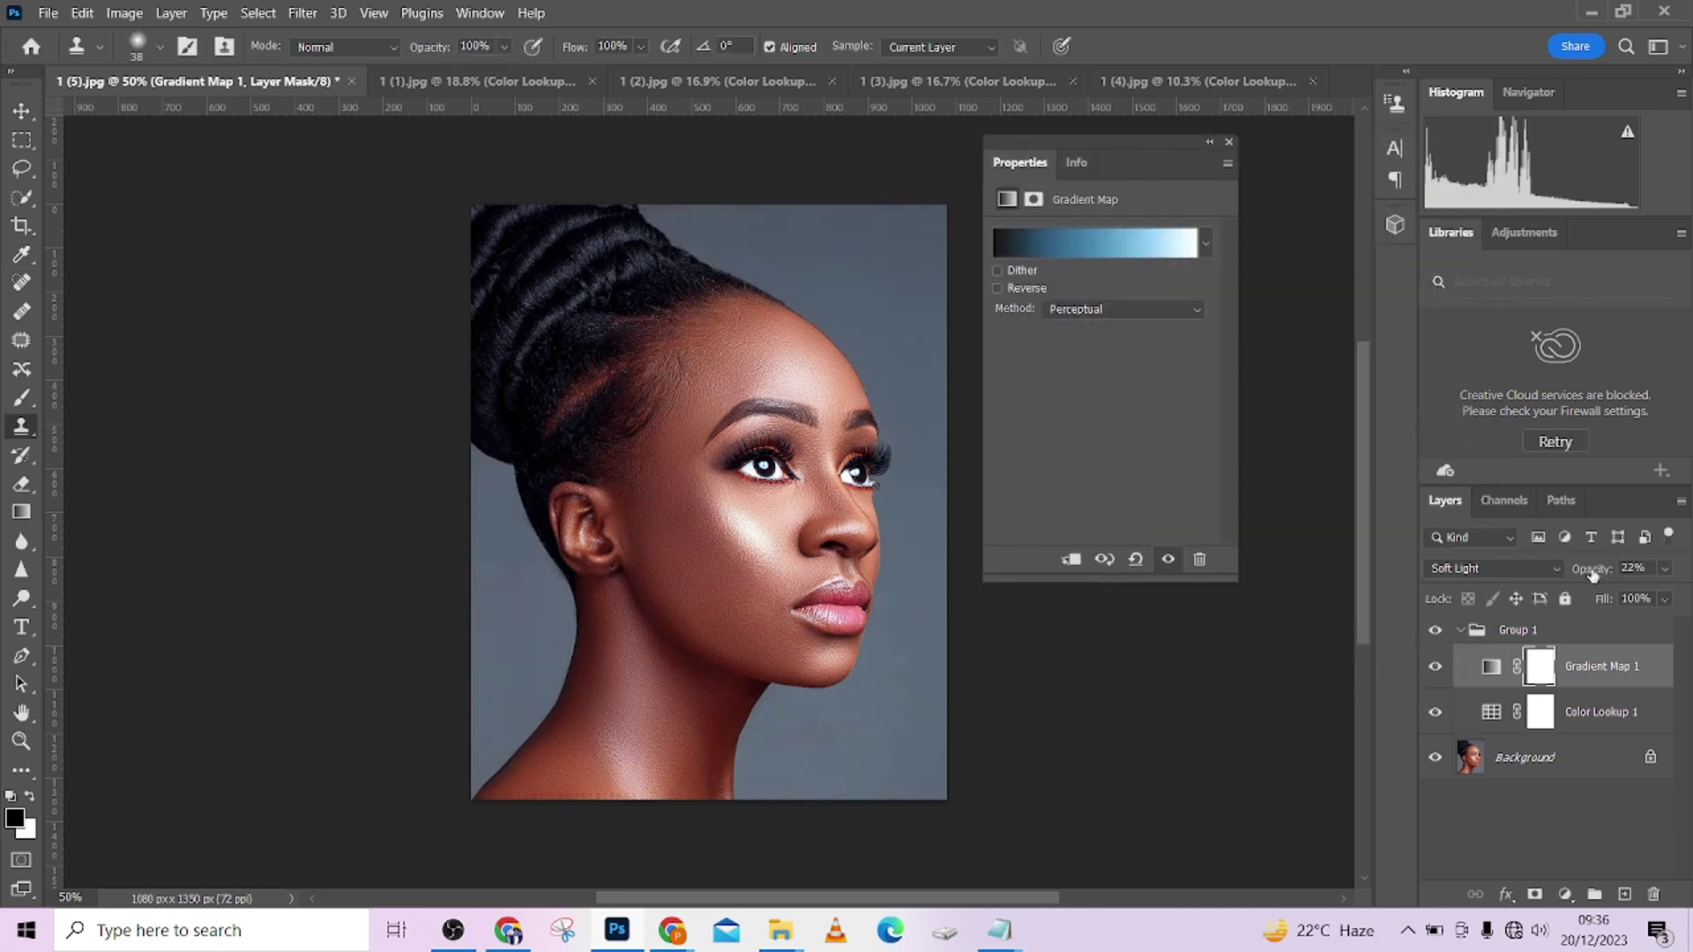
# Step: Try gold and Cyan-Sepia toning gradients, then expand Group 1 to show its layers
pyautogui.click(1122, 252)
pyautogui.scroll(-5, 1089, 271)
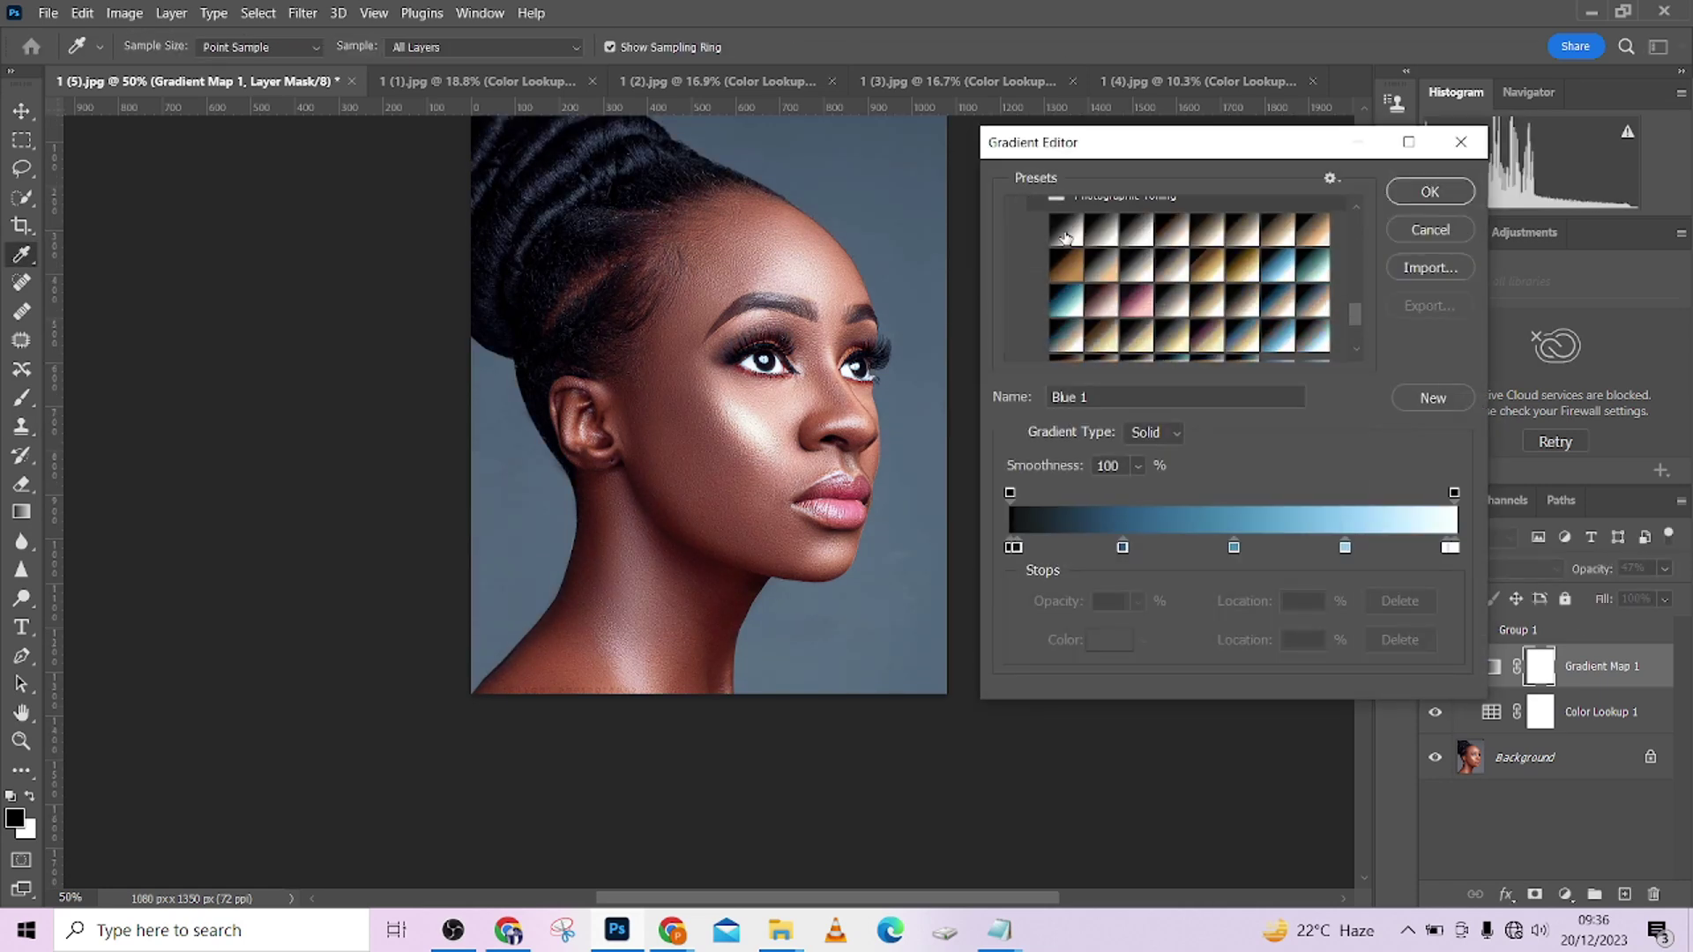
pyautogui.click(1207, 230)
pyautogui.click(1243, 301)
pyautogui.click(1278, 300)
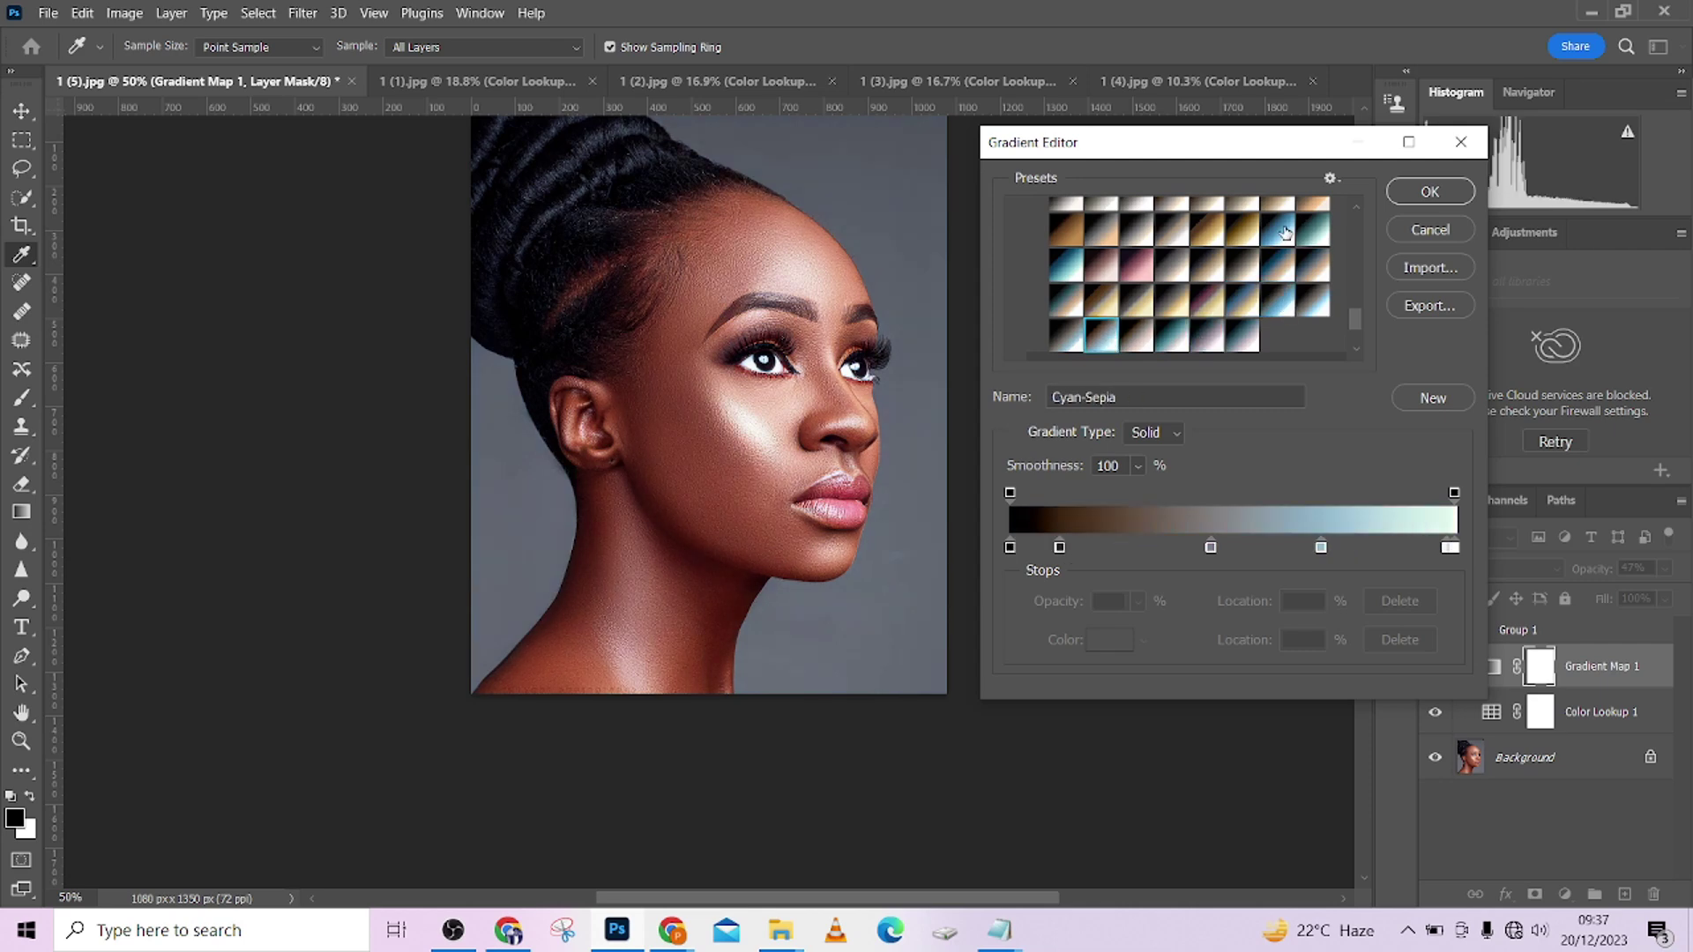
pyautogui.click(1430, 191)
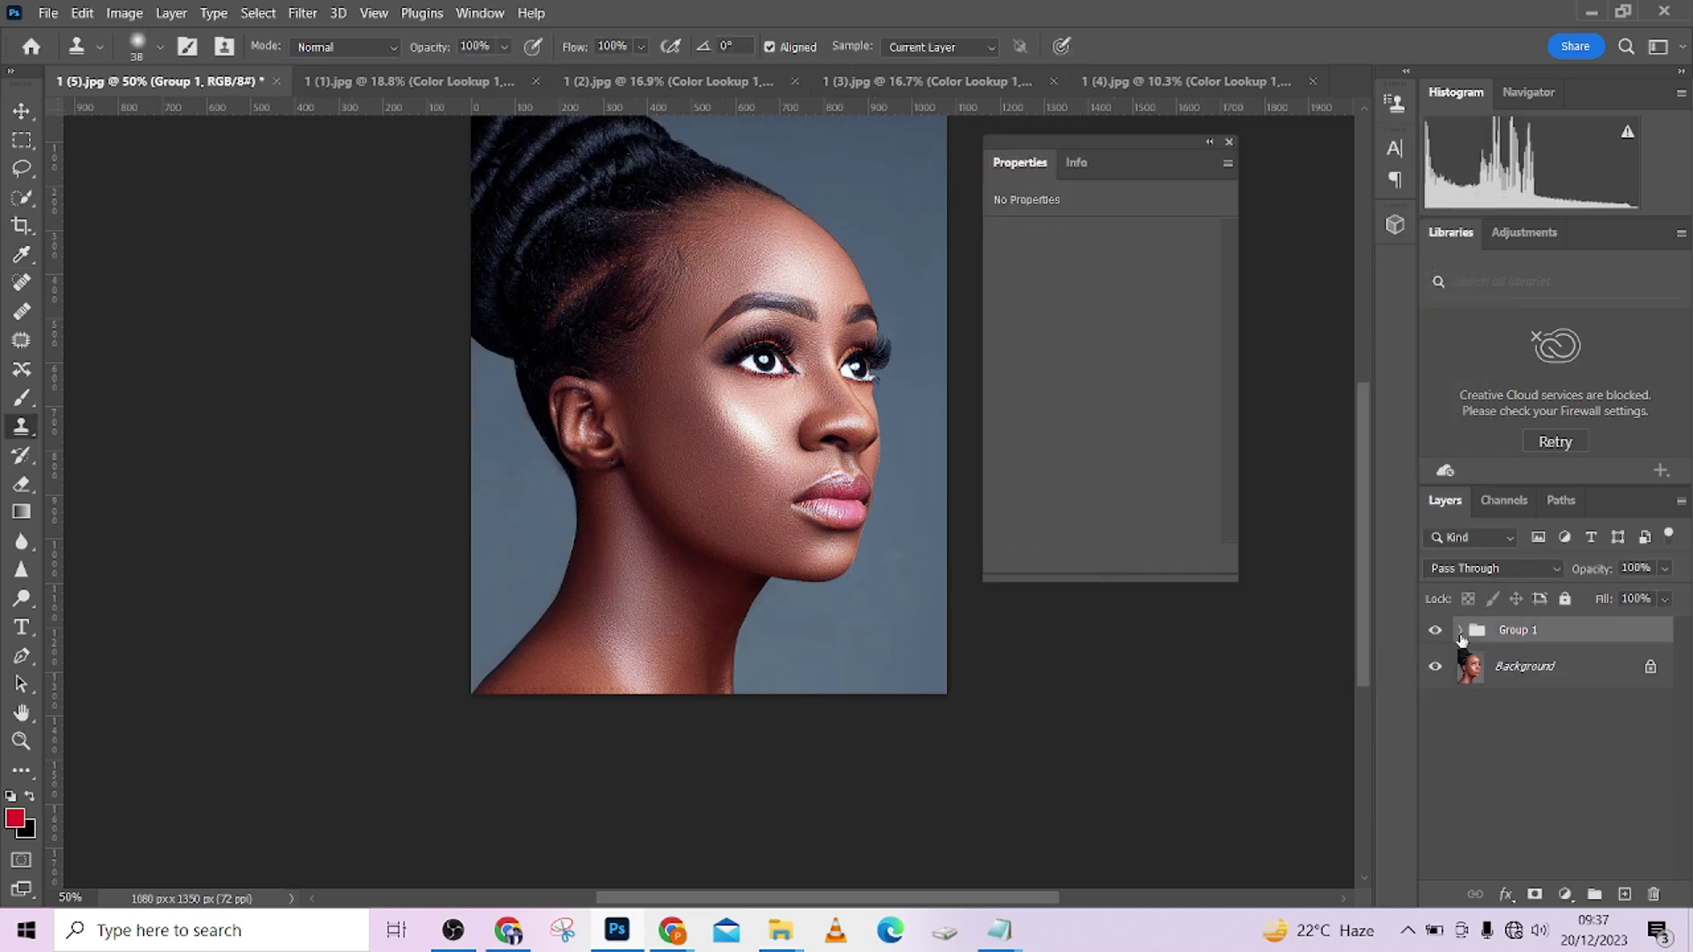
pyautogui.click(1459, 631)
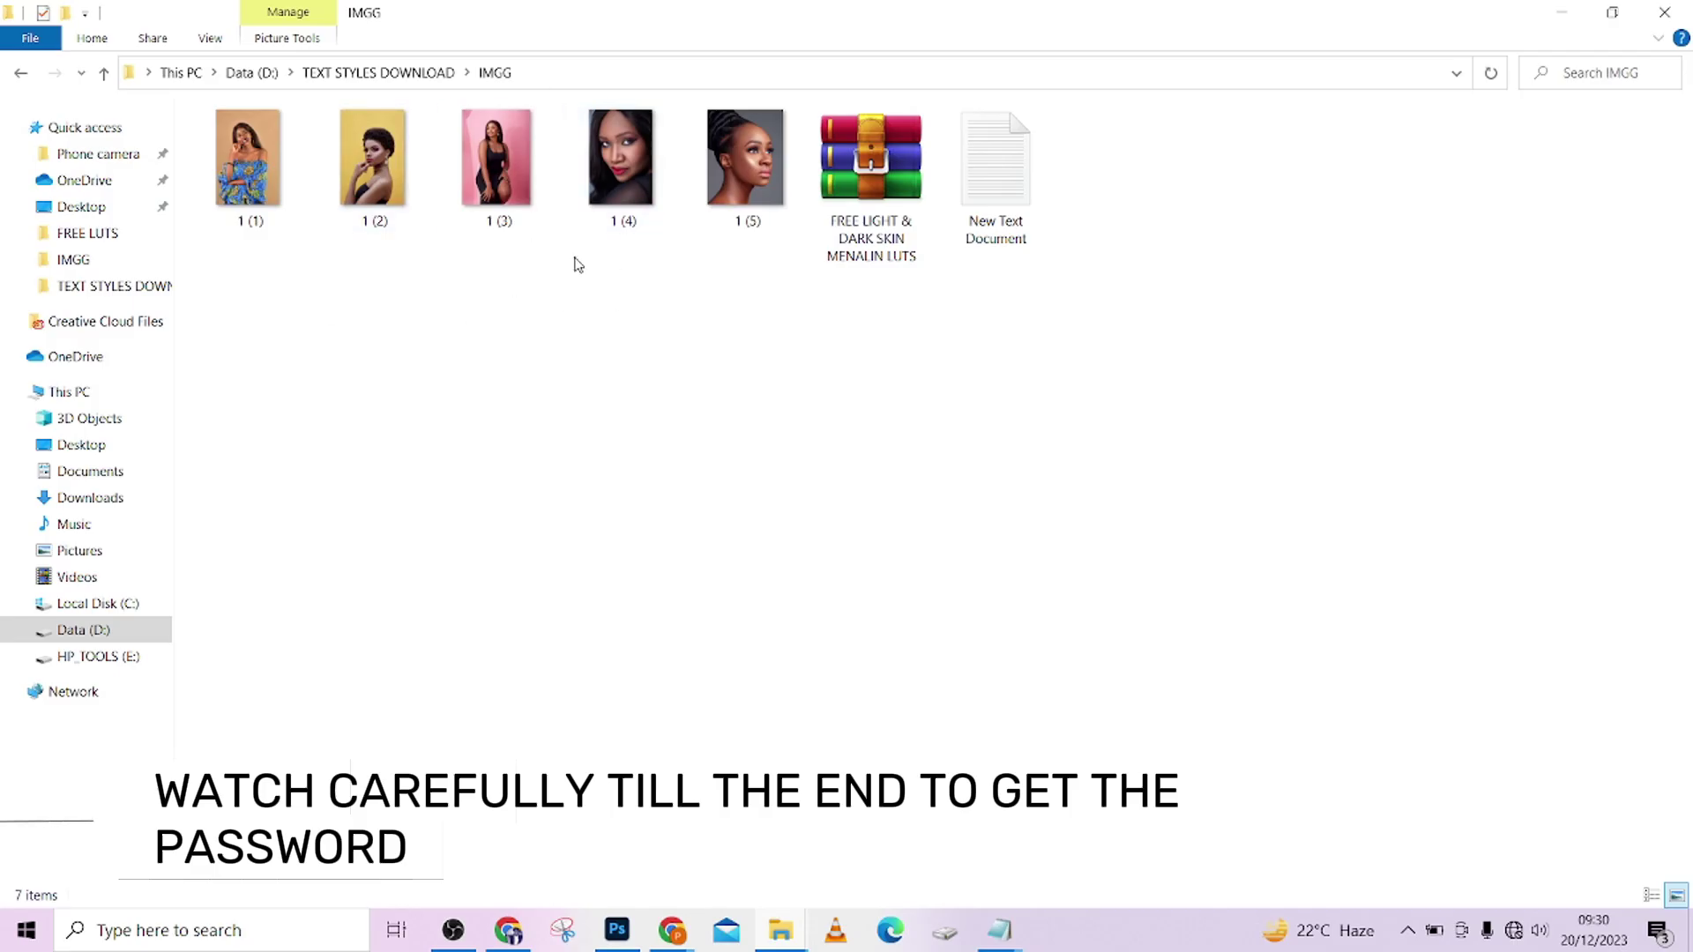
# Step: Extract the password-protected LUT archive and open the FREE LIGHT & DARK SKIN MENALIN LUTS folder
pyautogui.click(874, 198)
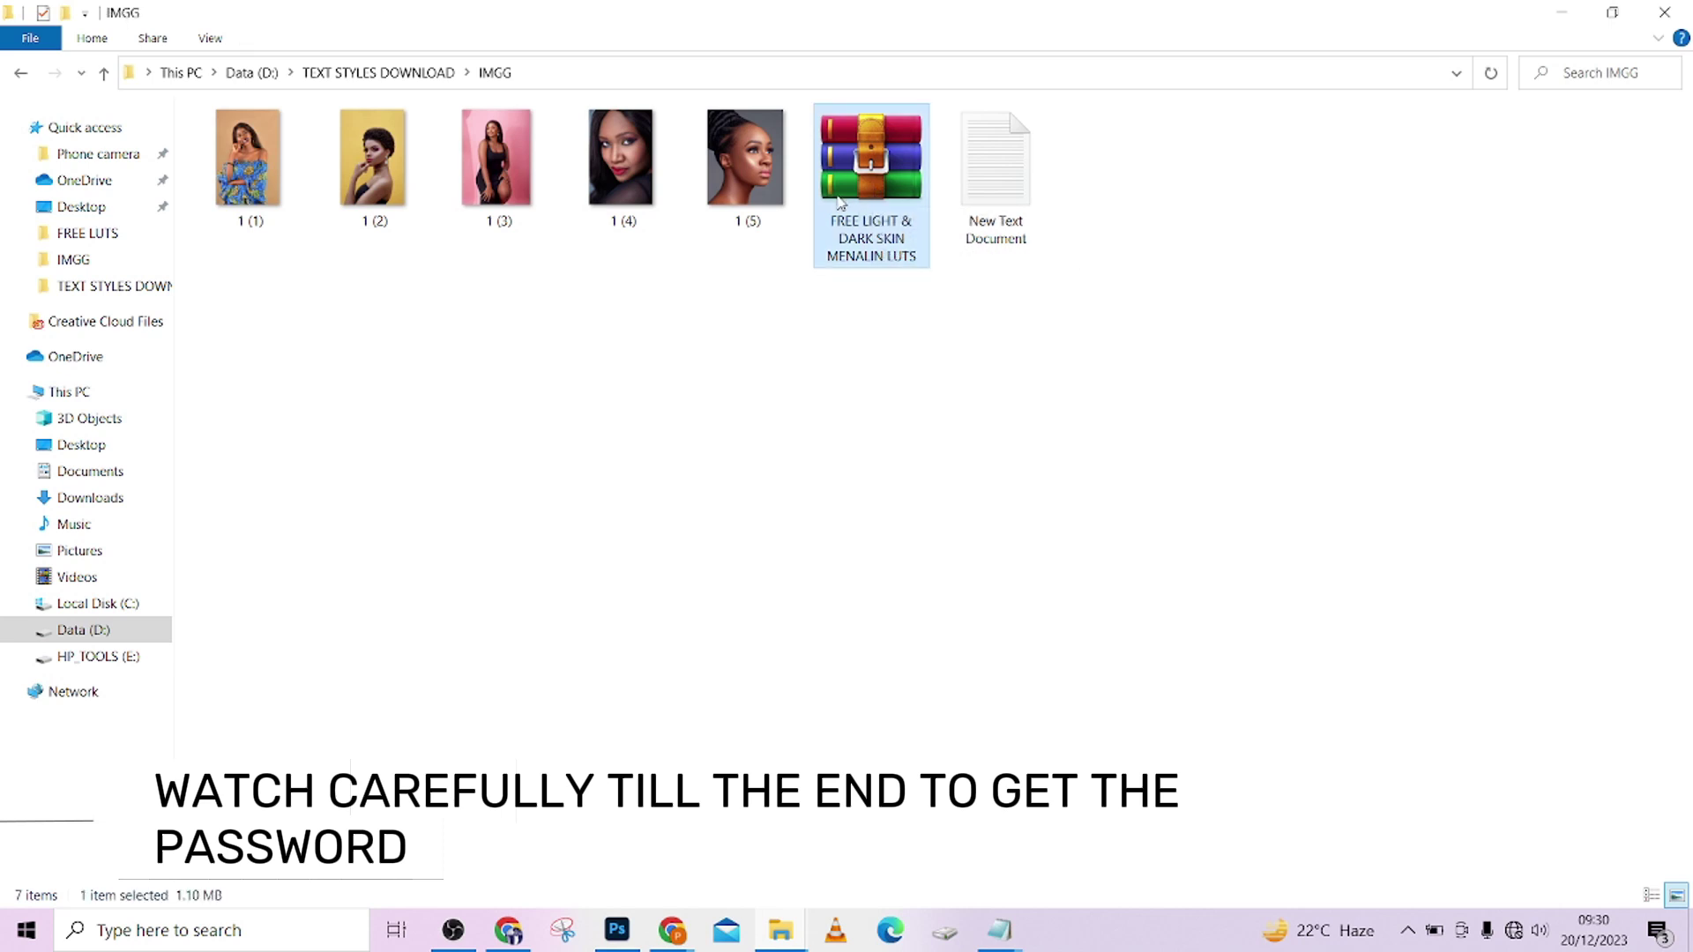
pyautogui.rightClick(889, 199)
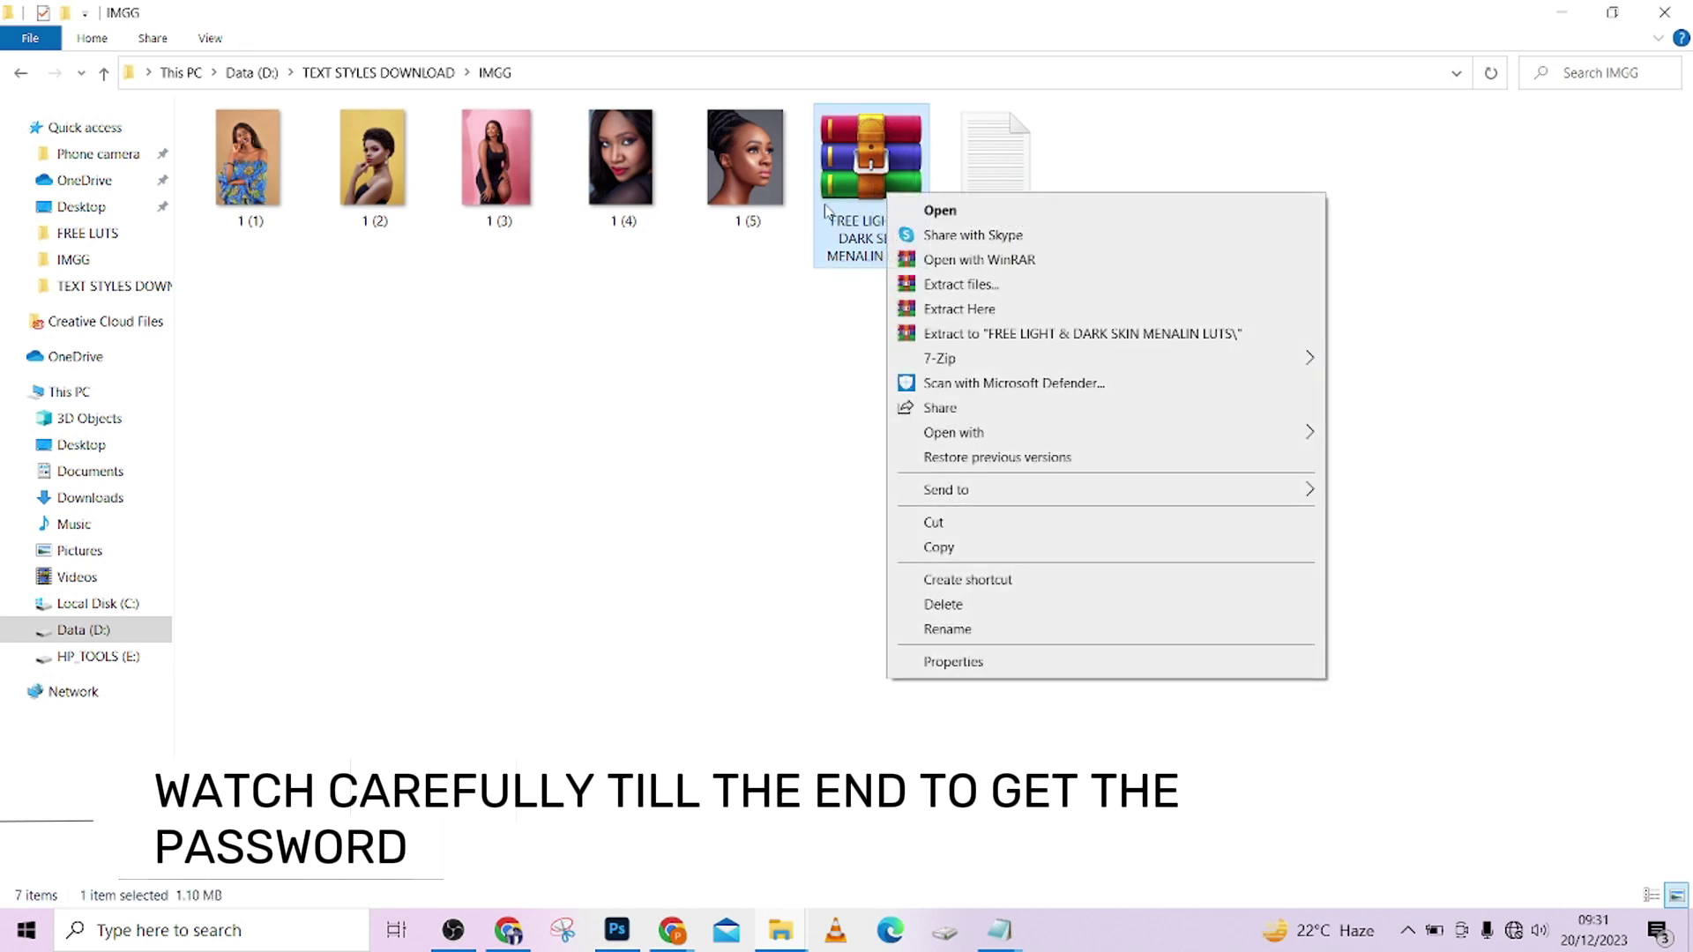
pyautogui.click(996, 310)
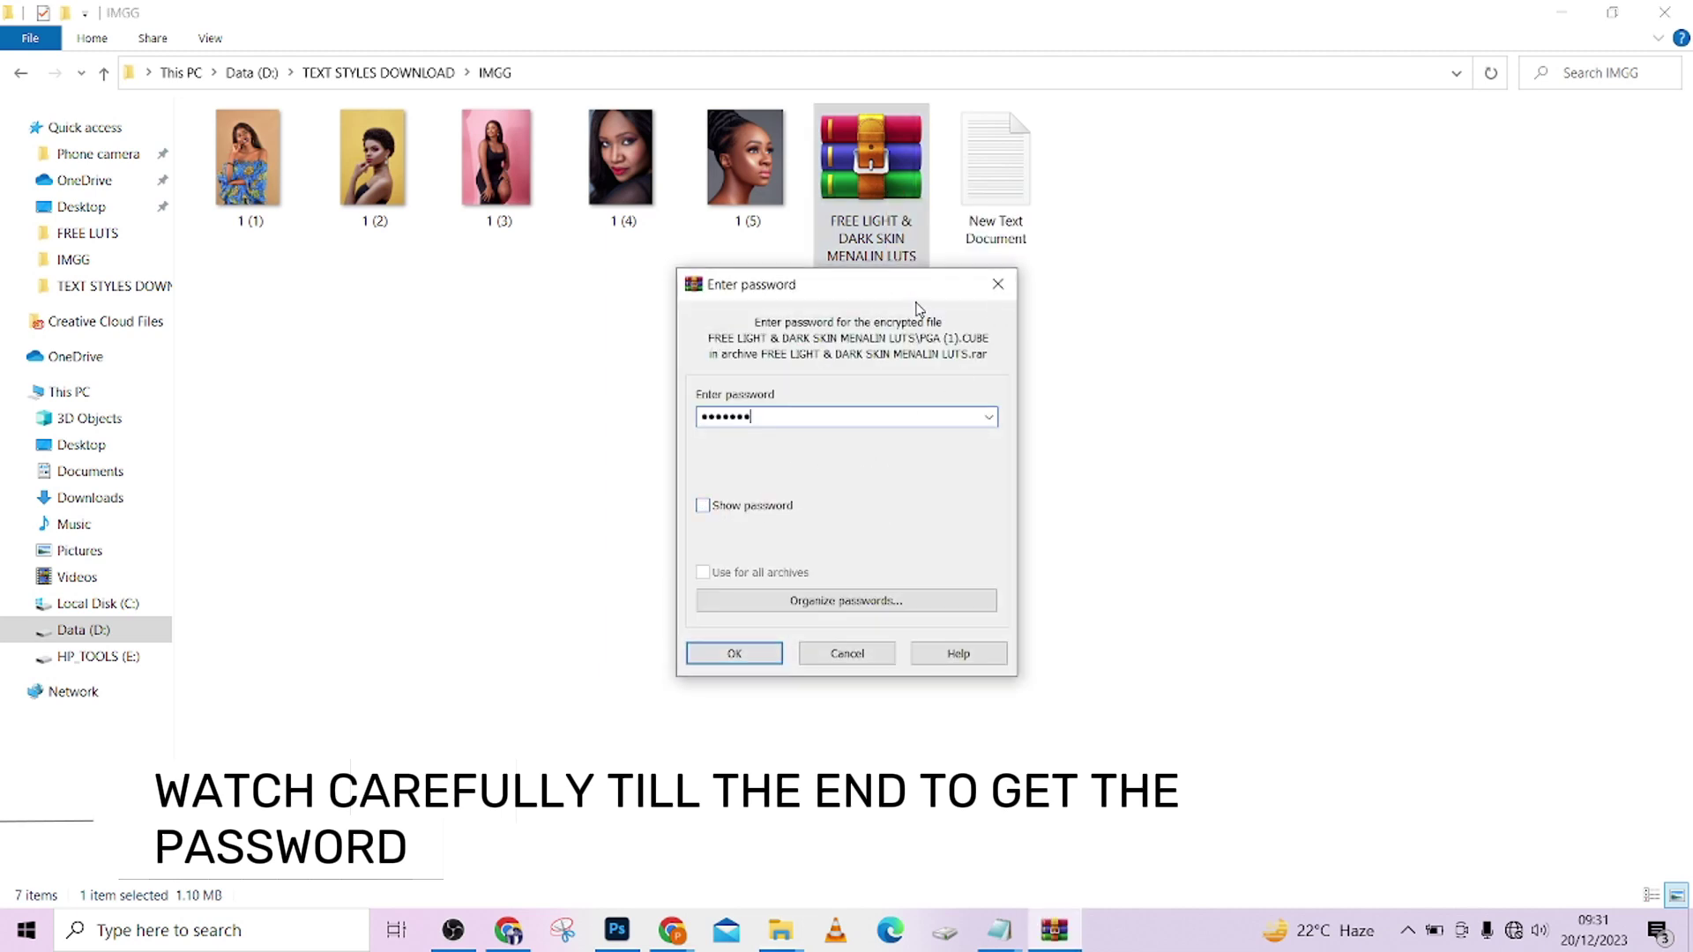
pyautogui.click(734, 653)
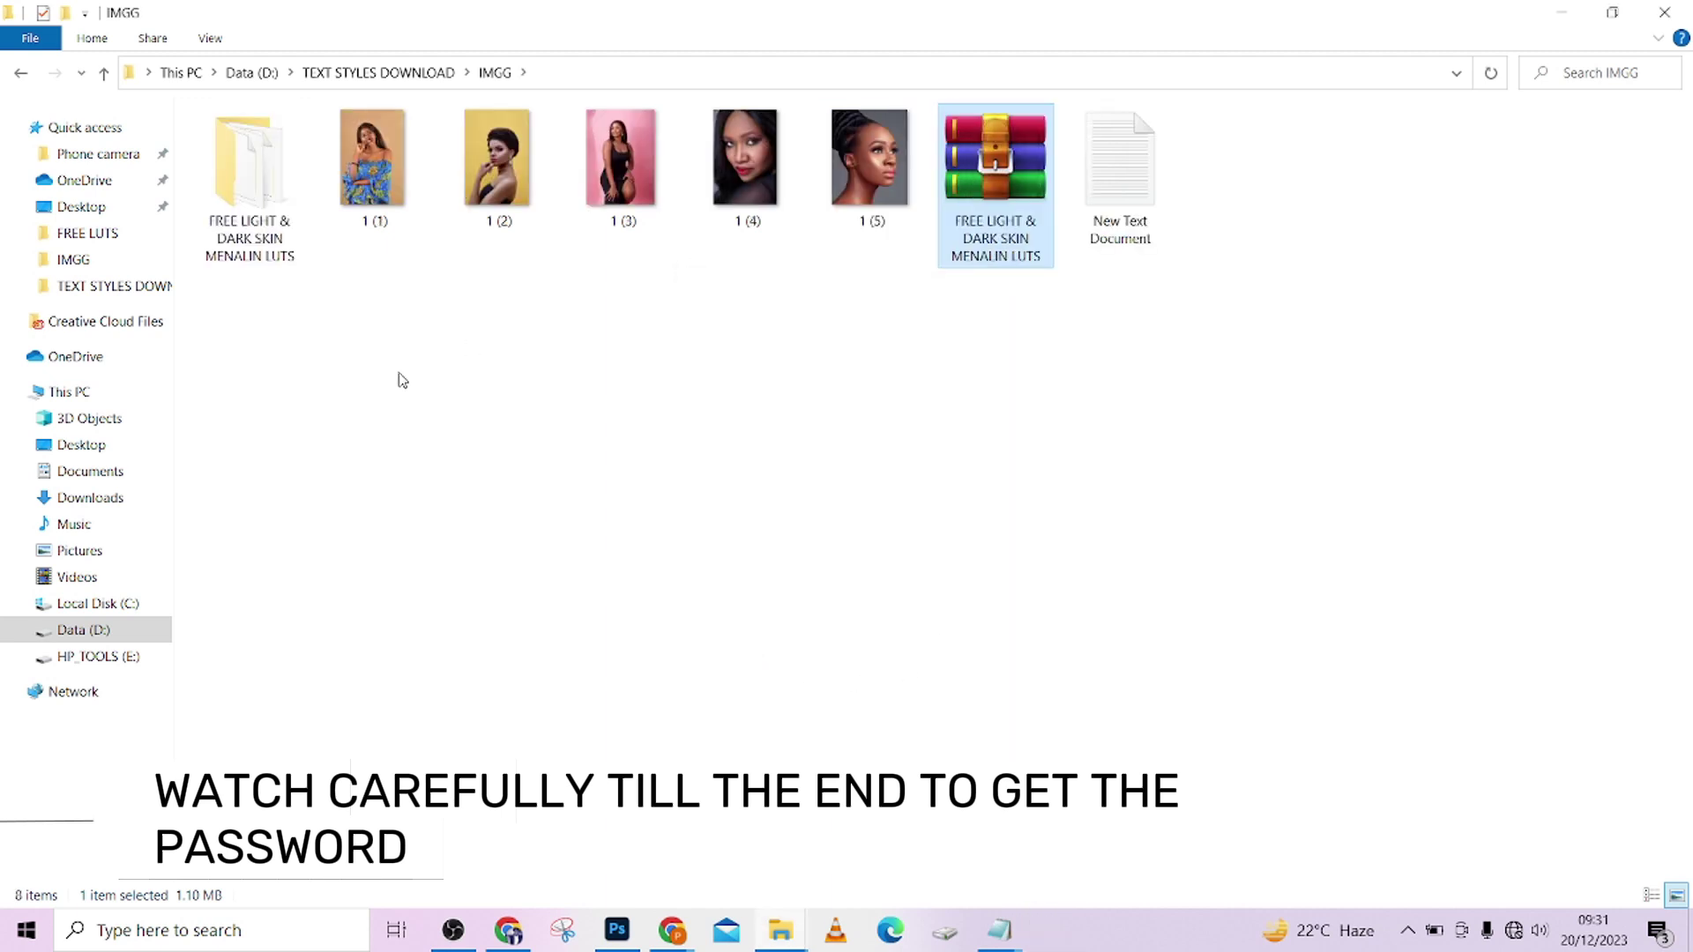
pyautogui.doubleClick(250, 172)
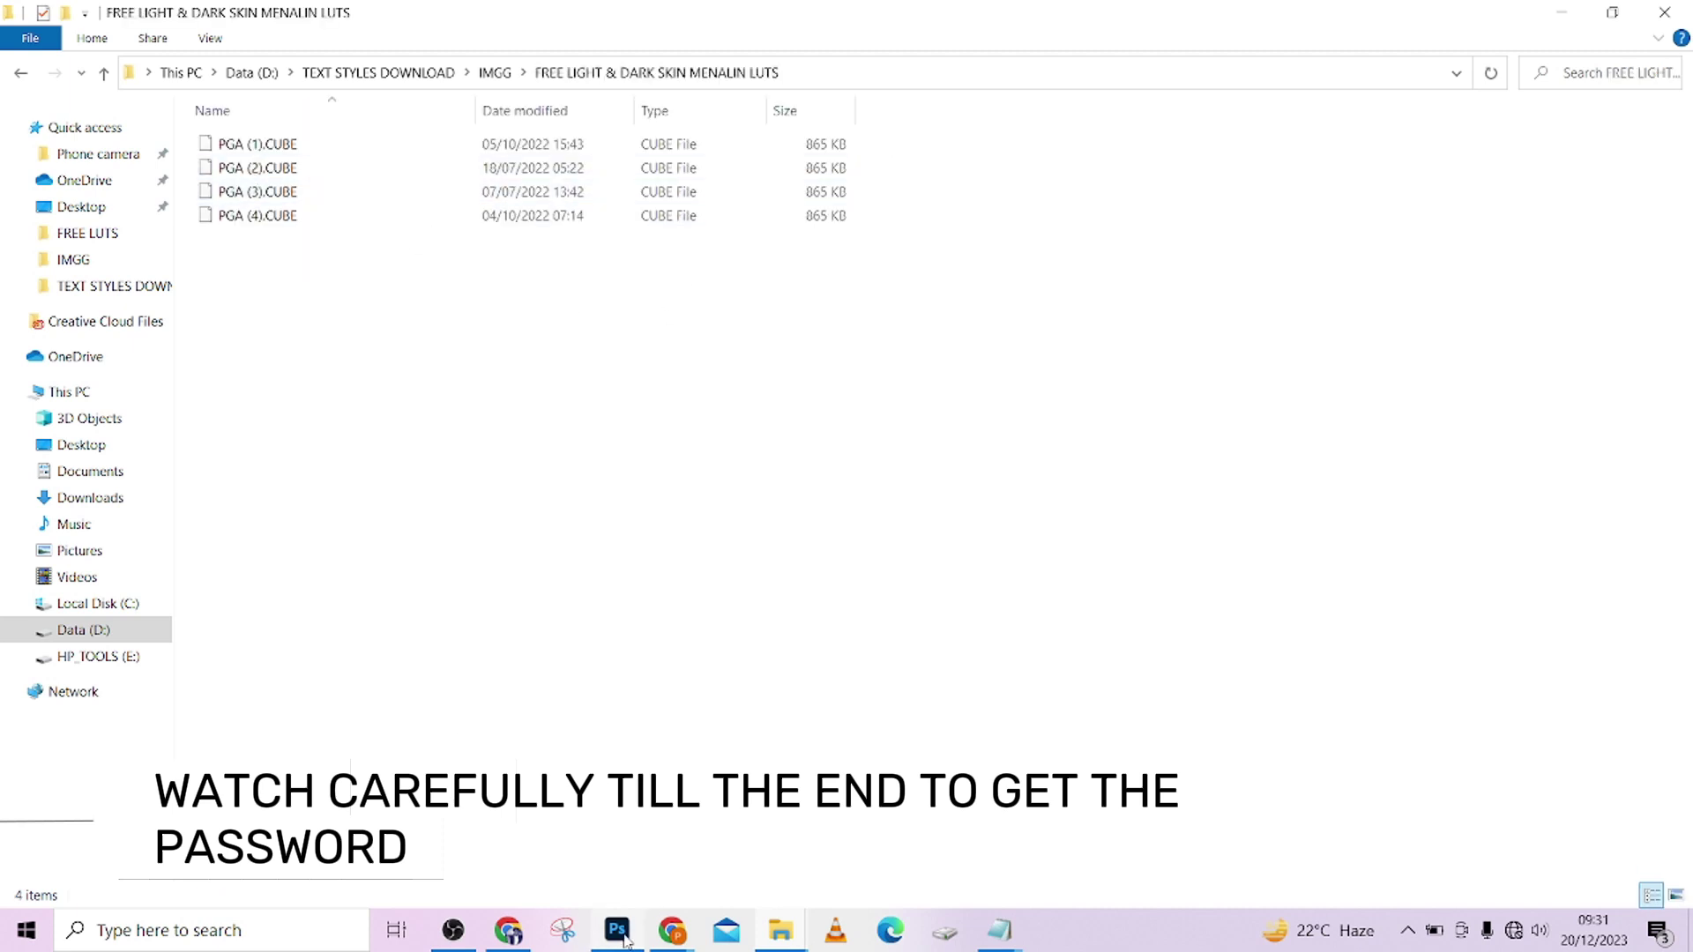
pyautogui.click(628, 935)
# Step: Add a Color Lookup layer loaded with PGA (1).CUBE from the IMGG LUT folder on D:
pyautogui.click(1552, 902)
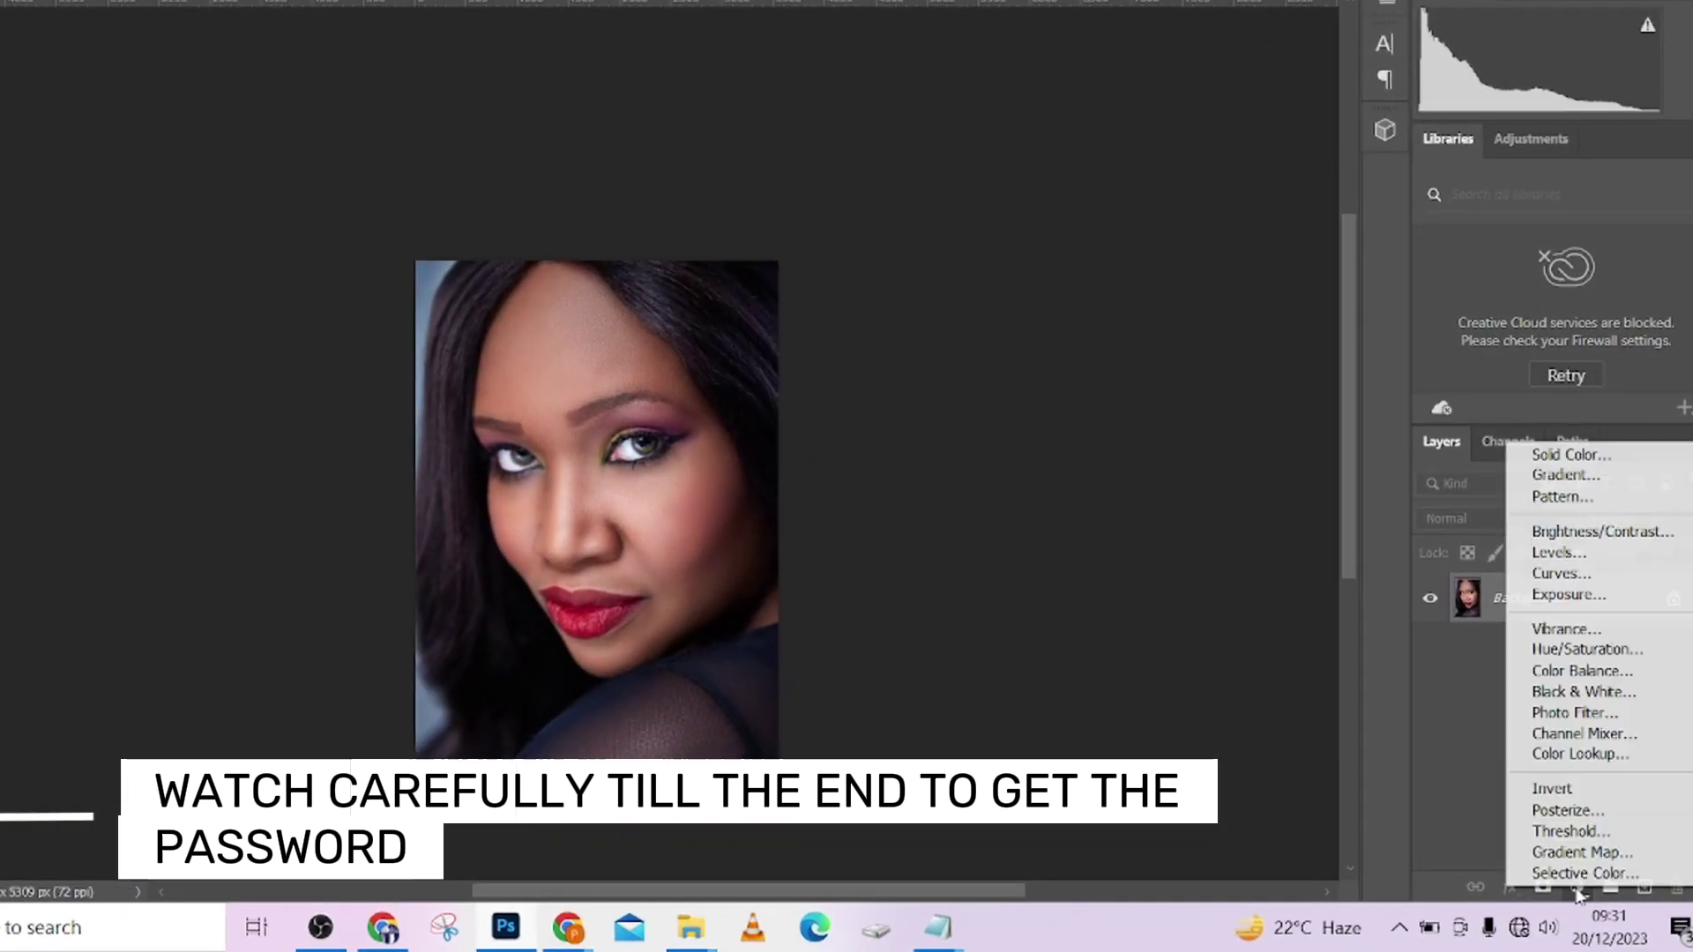
pyautogui.click(1631, 754)
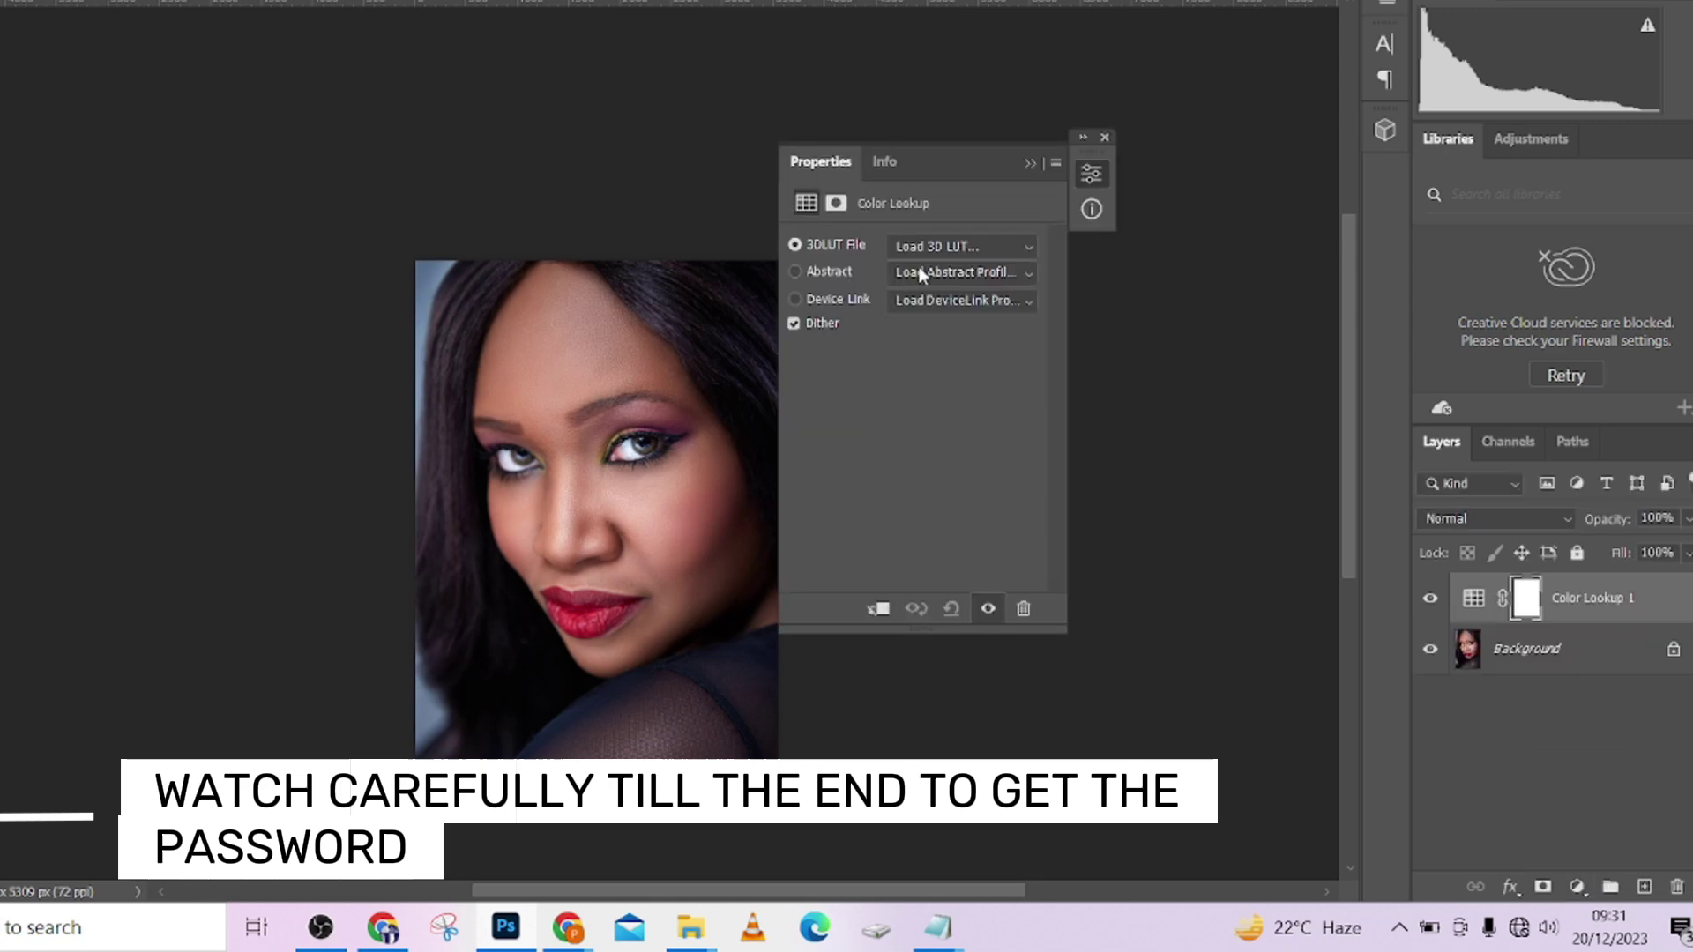
pyautogui.click(970, 247)
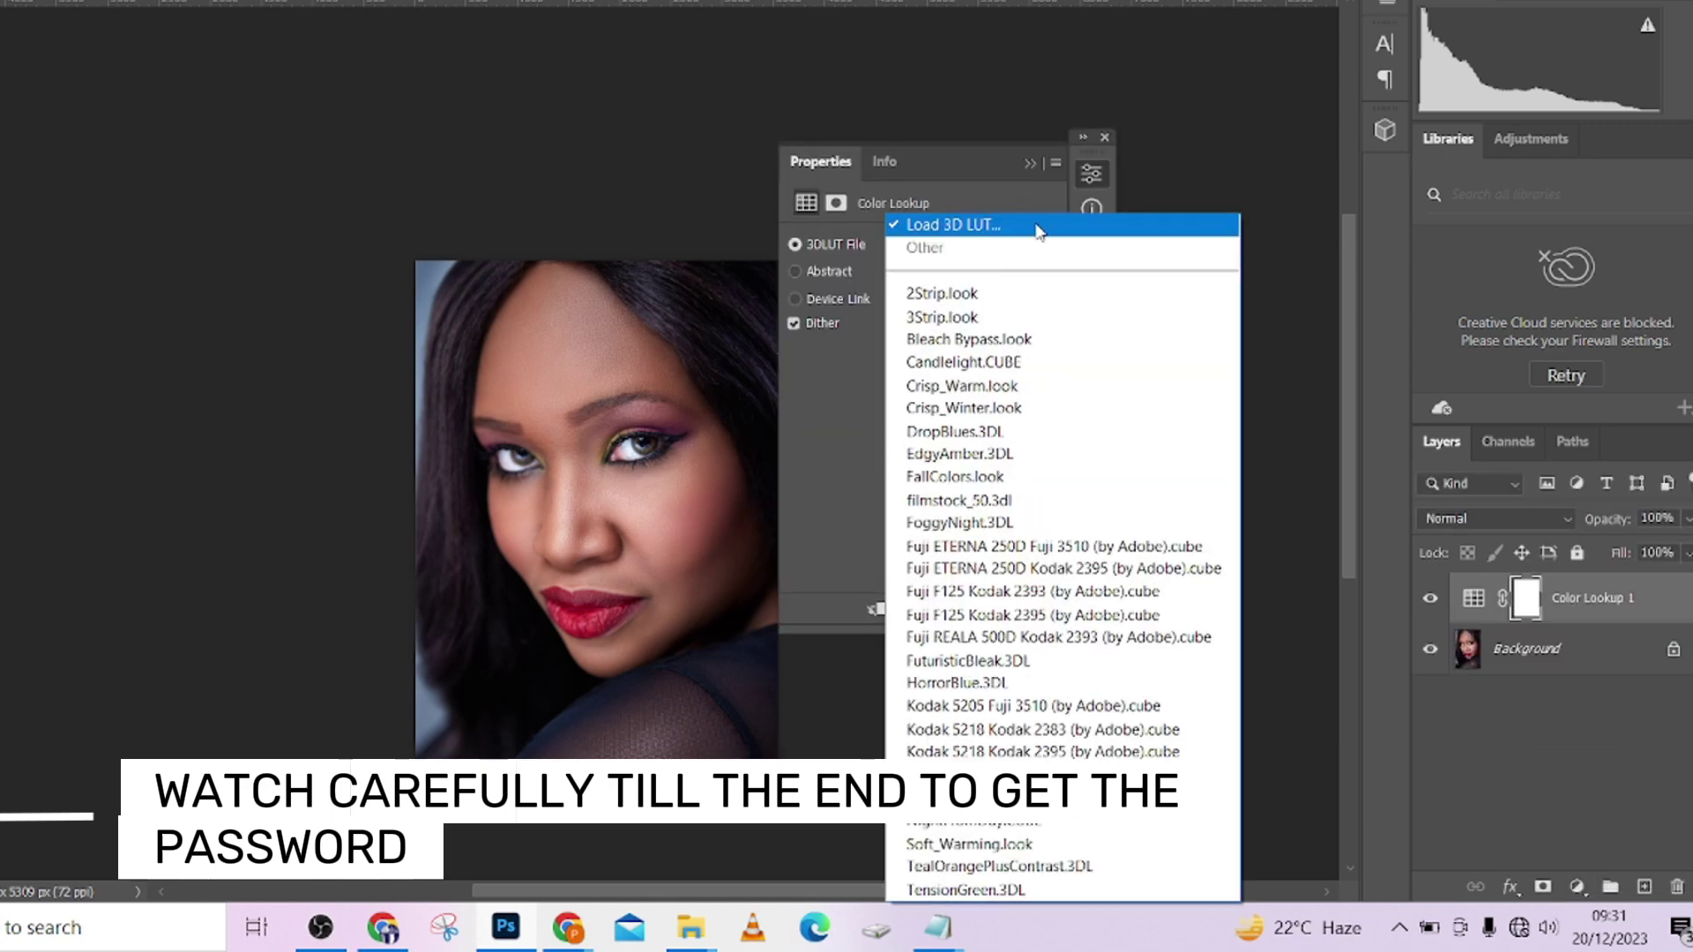
pyautogui.click(952, 225)
pyautogui.click(757, 603)
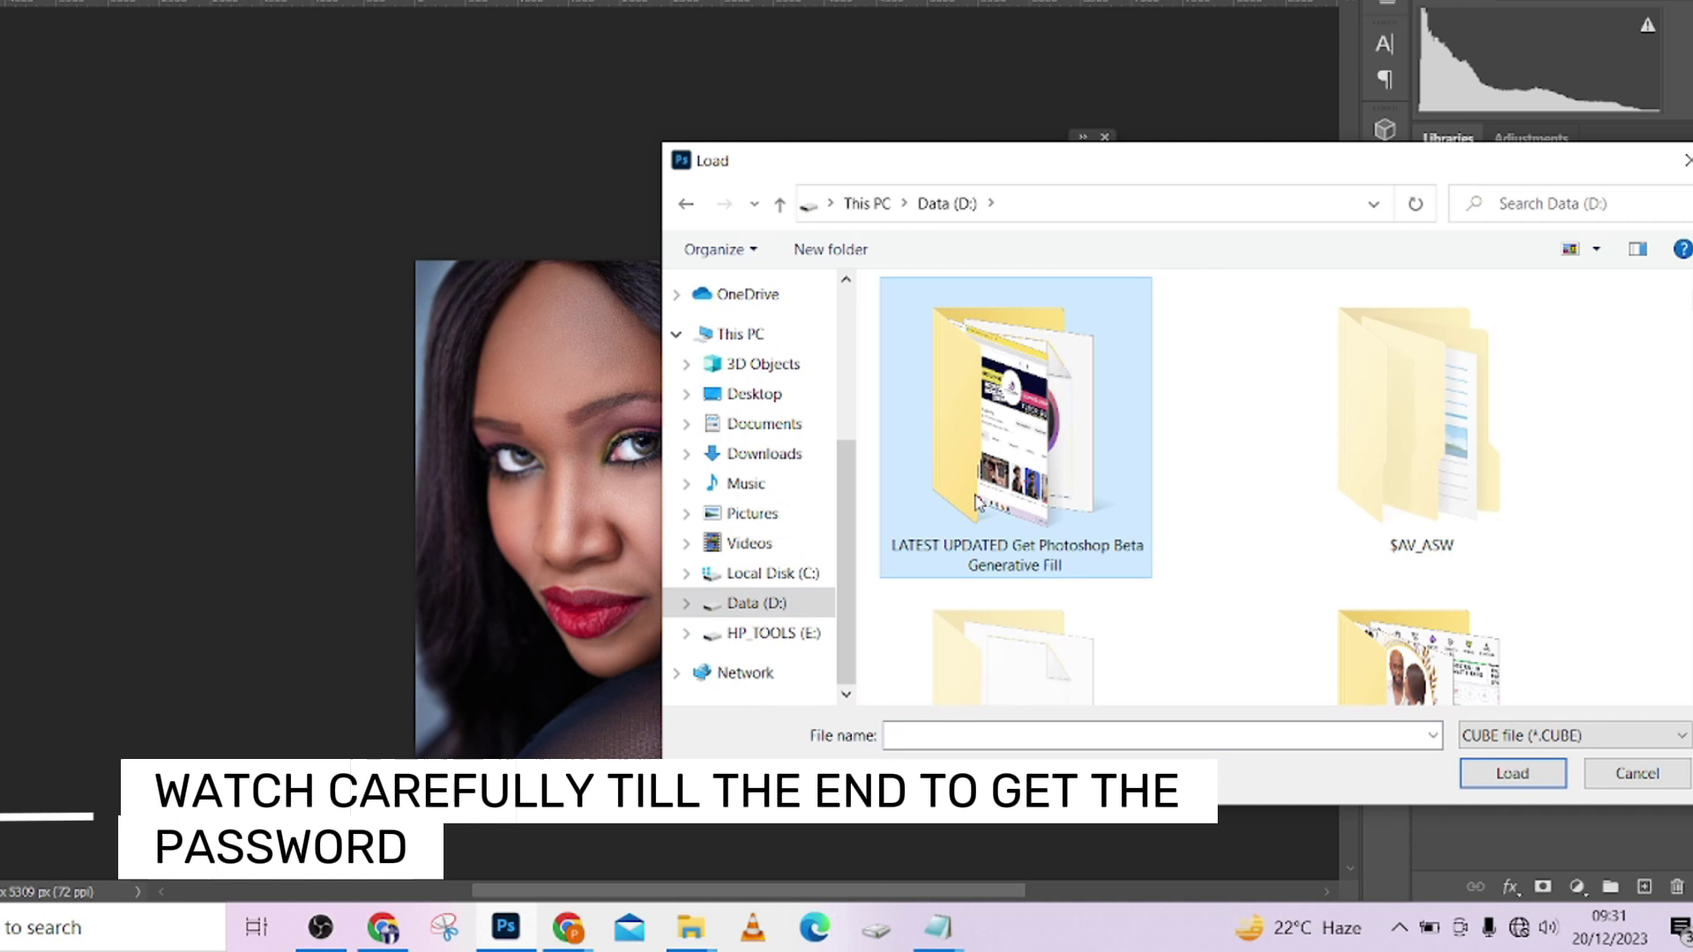
pyautogui.doubleClick(1002, 640)
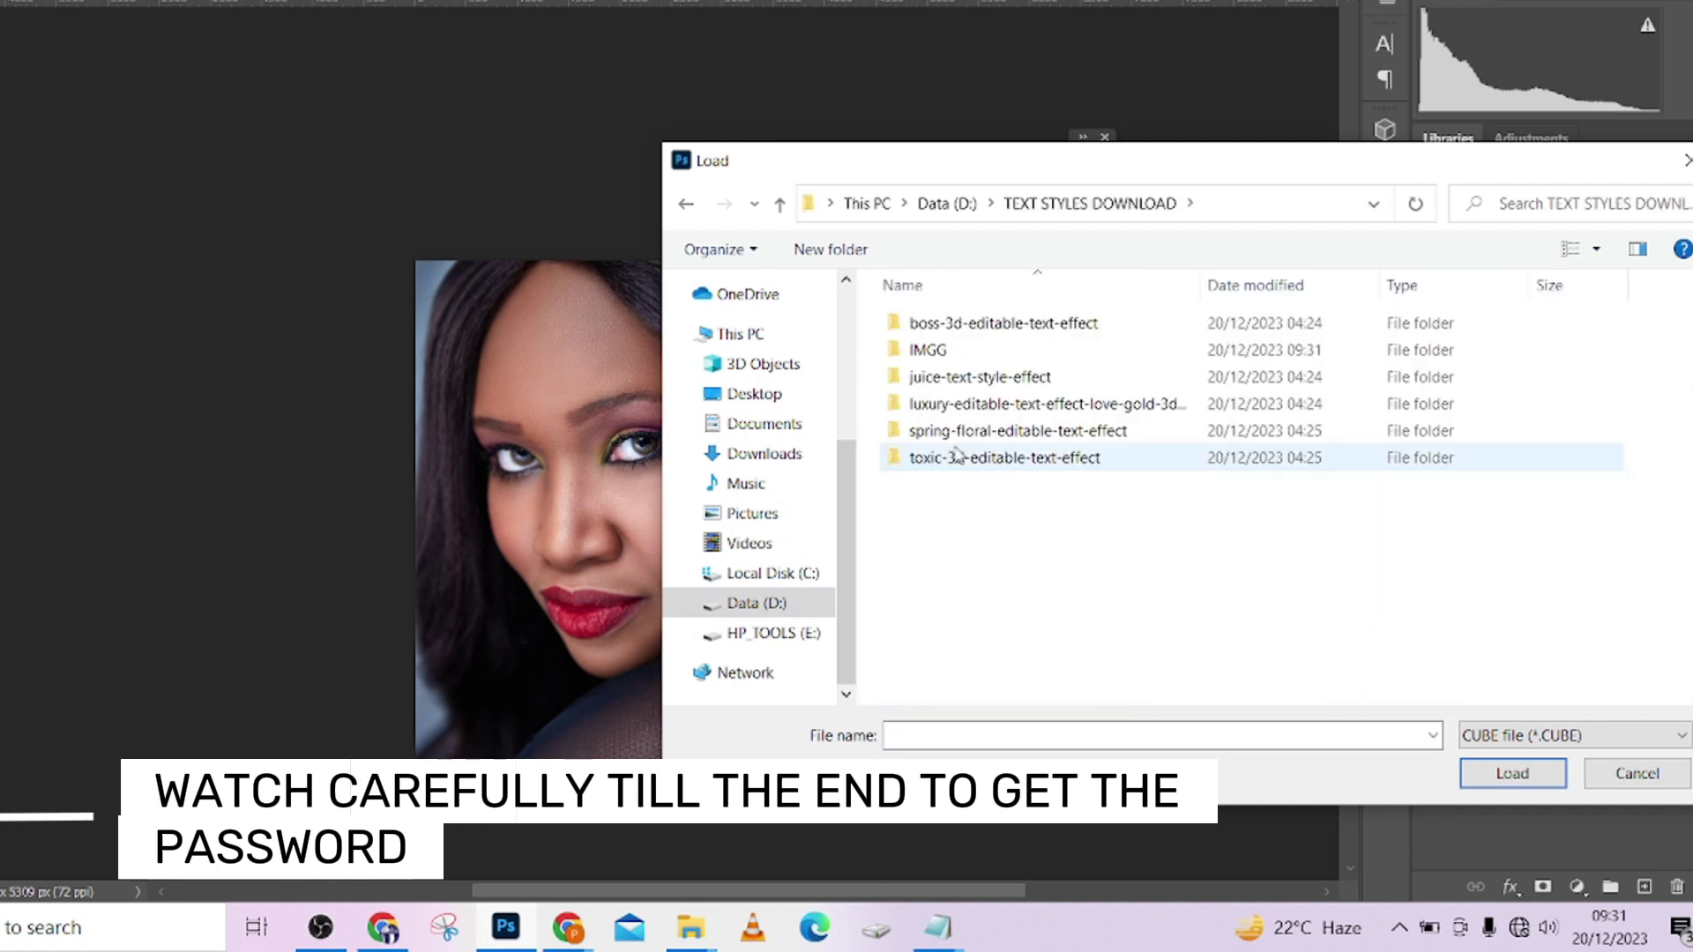
pyautogui.doubleClick(956, 348)
pyautogui.doubleClick(940, 378)
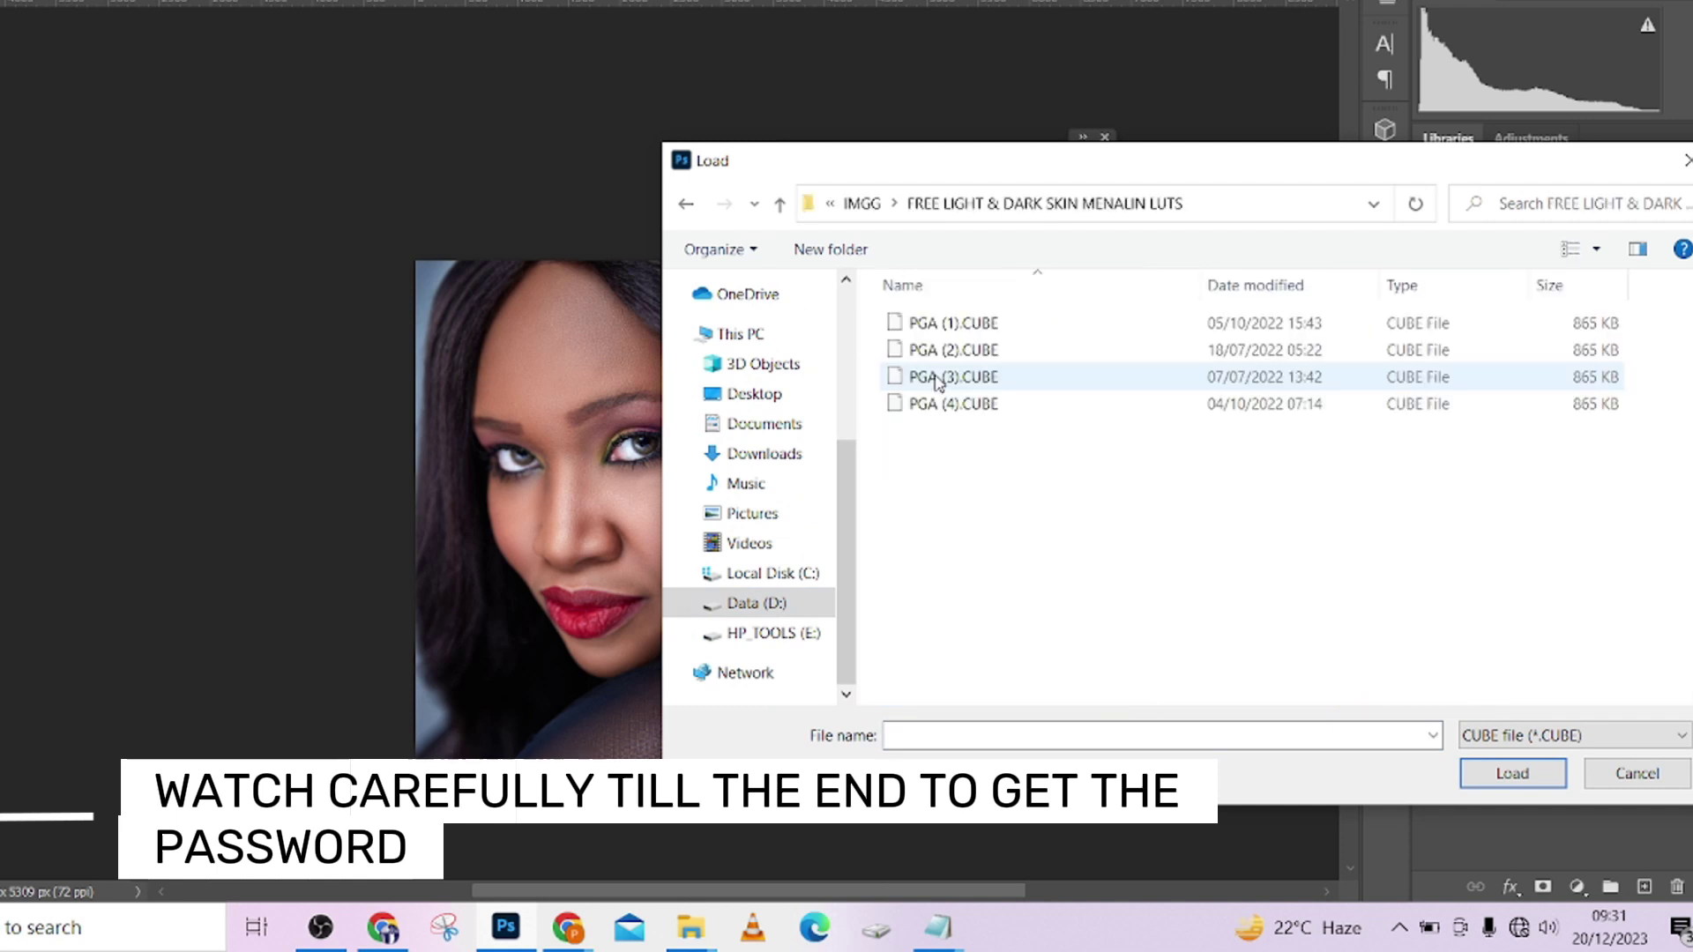
pyautogui.click(1005, 326)
pyautogui.click(1516, 774)
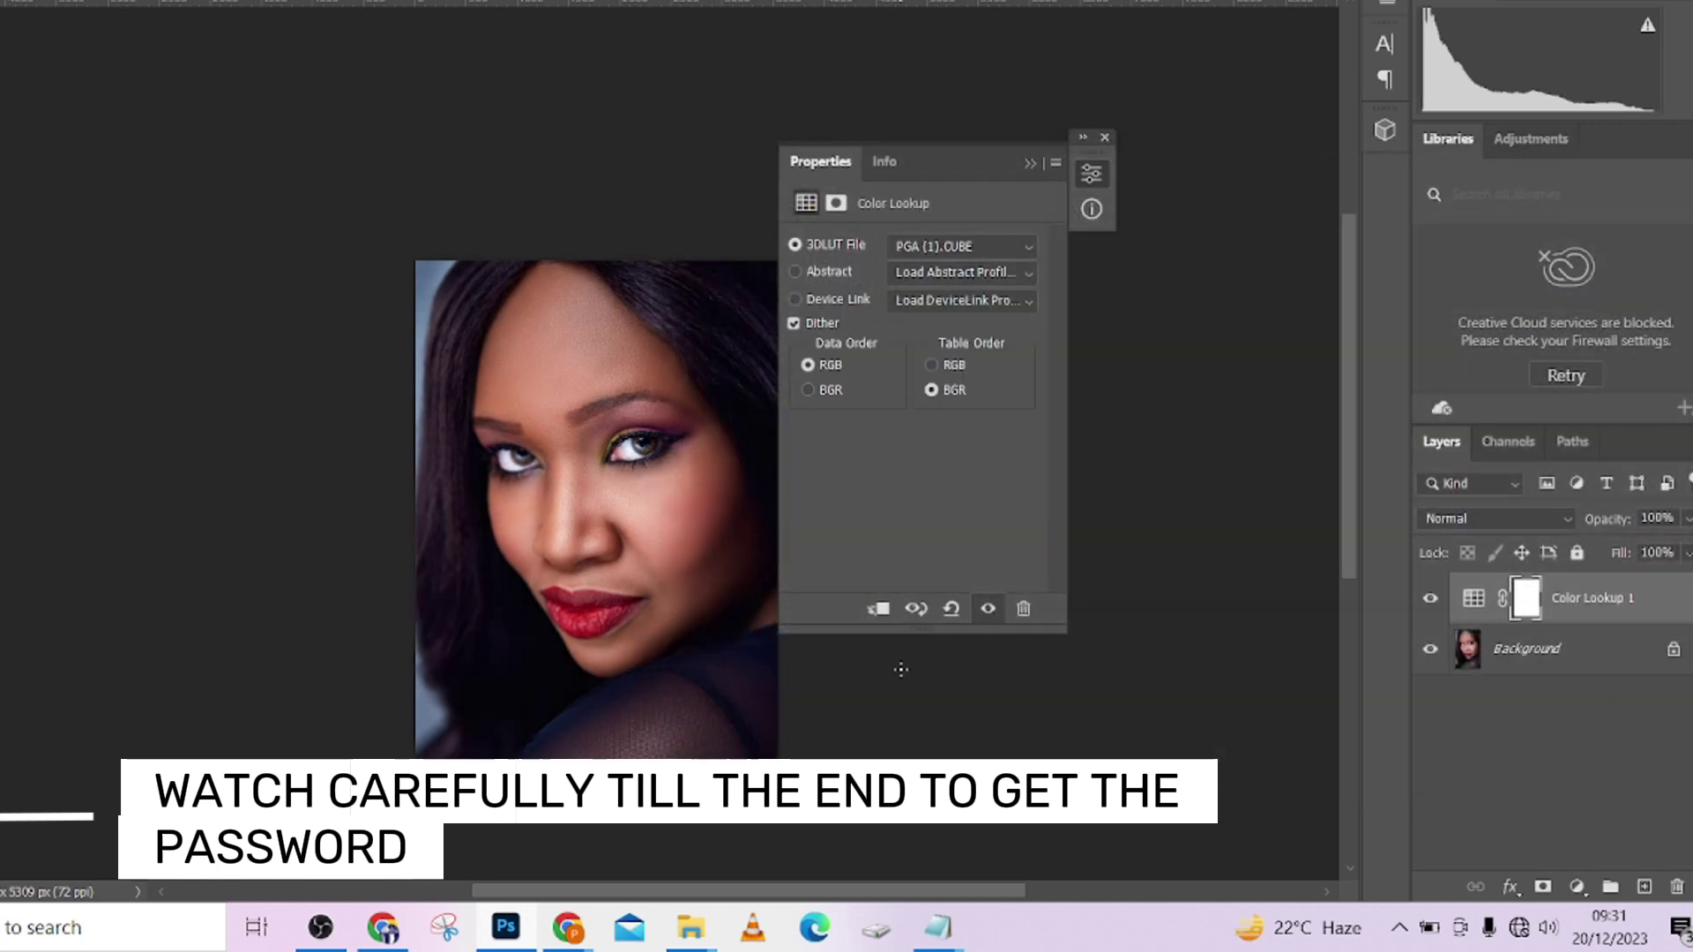
# Step: Compare the grade on and off, then duplicate the Color Lookup layer with Ctrl+J
pyautogui.moveTo(946, 184); pyautogui.dragTo(1103, 108)
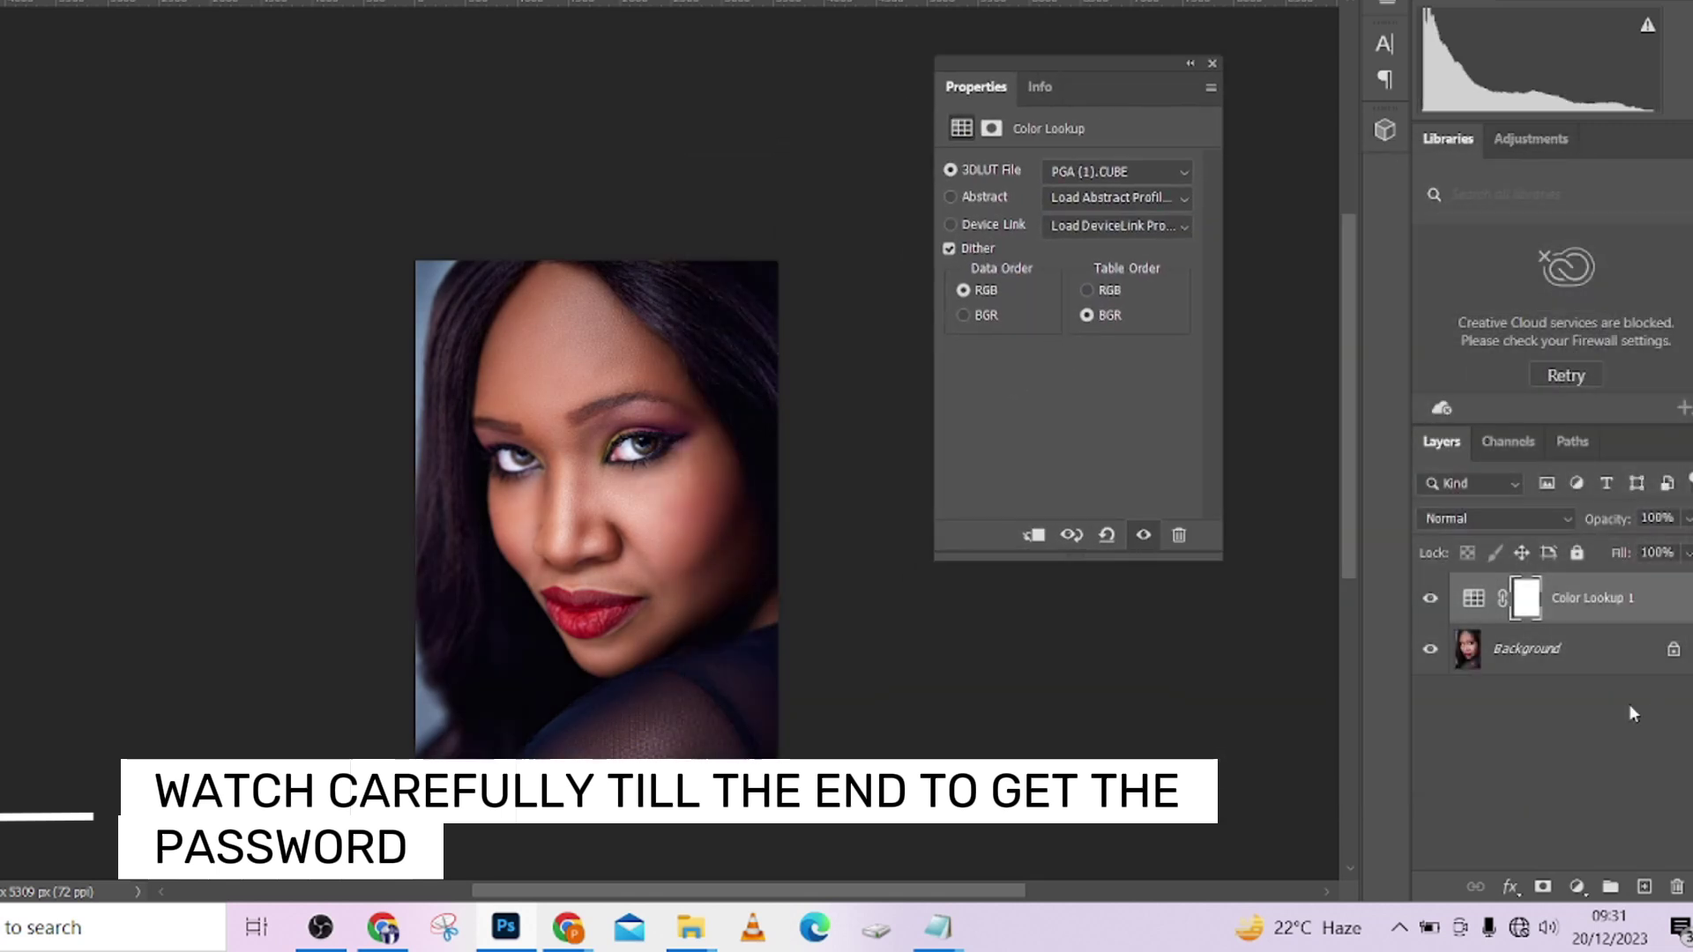
pyautogui.click(1433, 603)
pyautogui.click(1432, 604)
pyautogui.hotkey('ctrl', 'j')
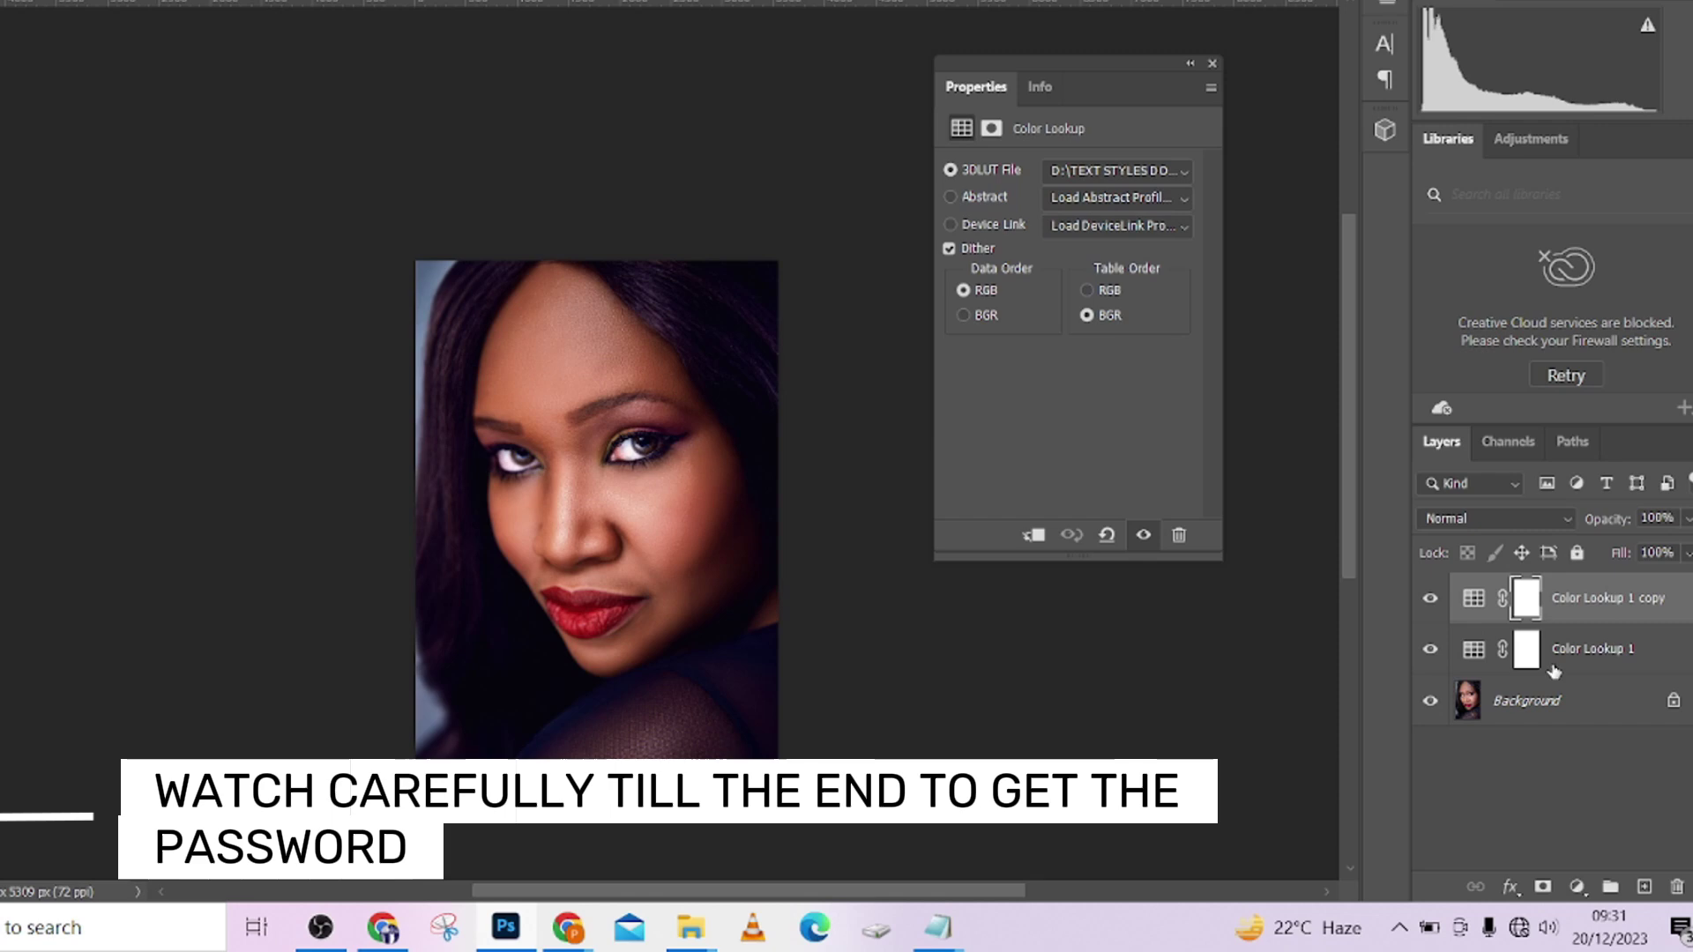
# Step: Undo the duplicate layer and load PGA (2).CUBE into the Color Lookup, comparing before and after
pyautogui.hotkey('ctrl', 'z')
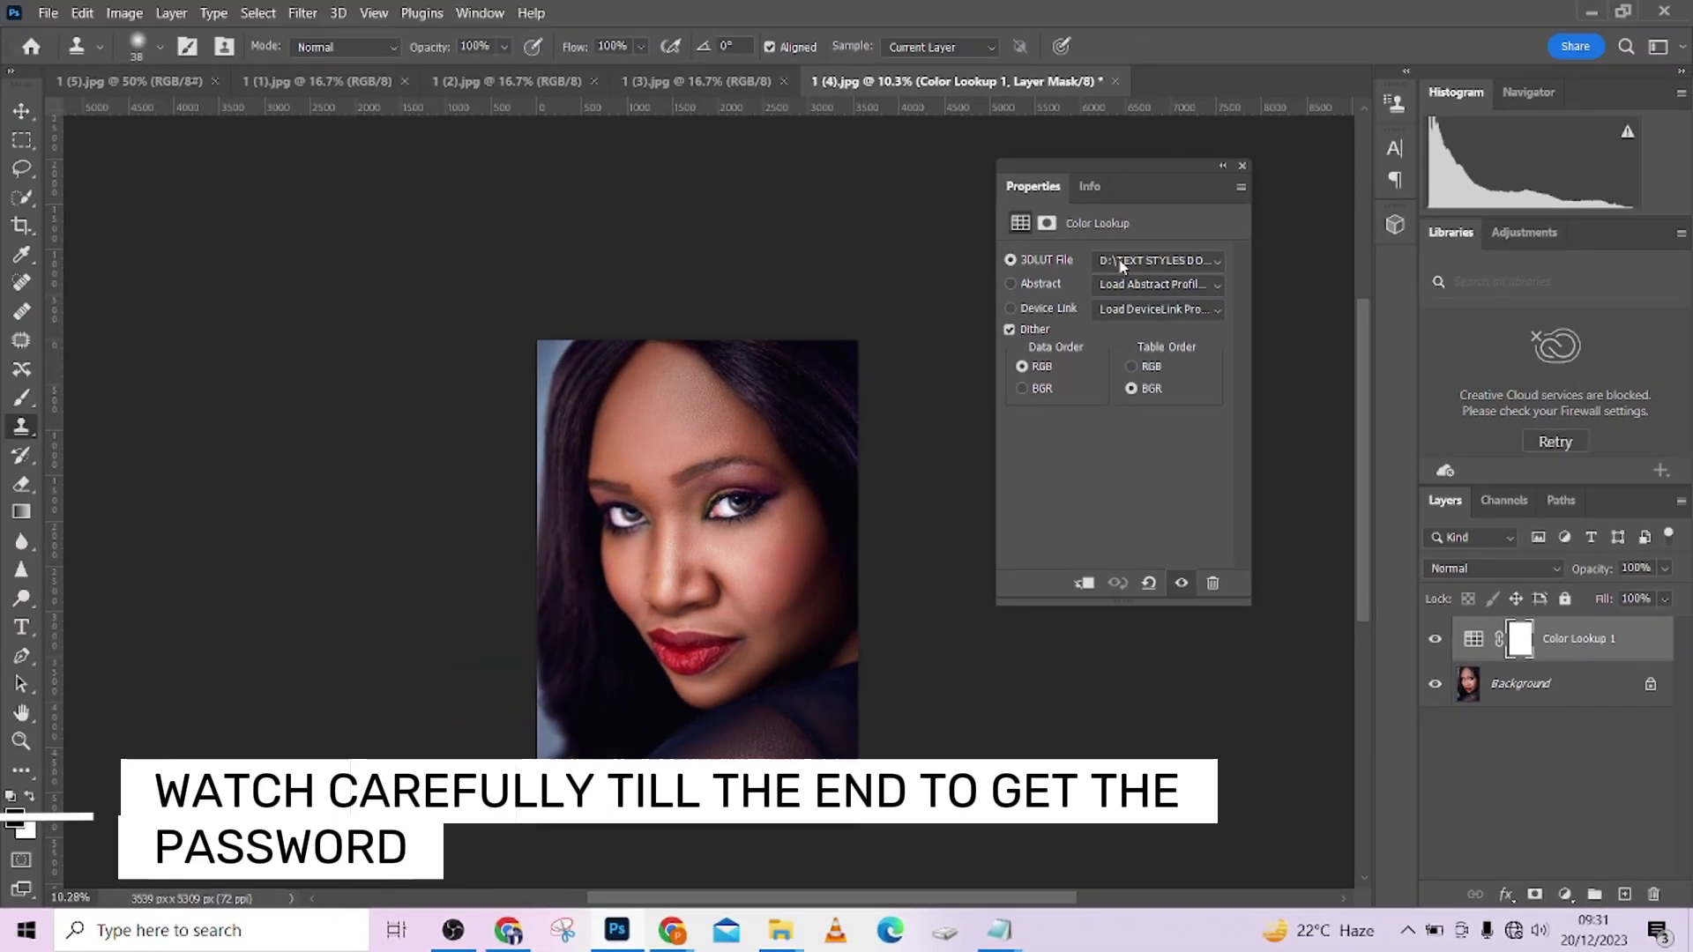
pyautogui.click(1122, 267)
pyautogui.click(1136, 278)
pyautogui.click(264, 185)
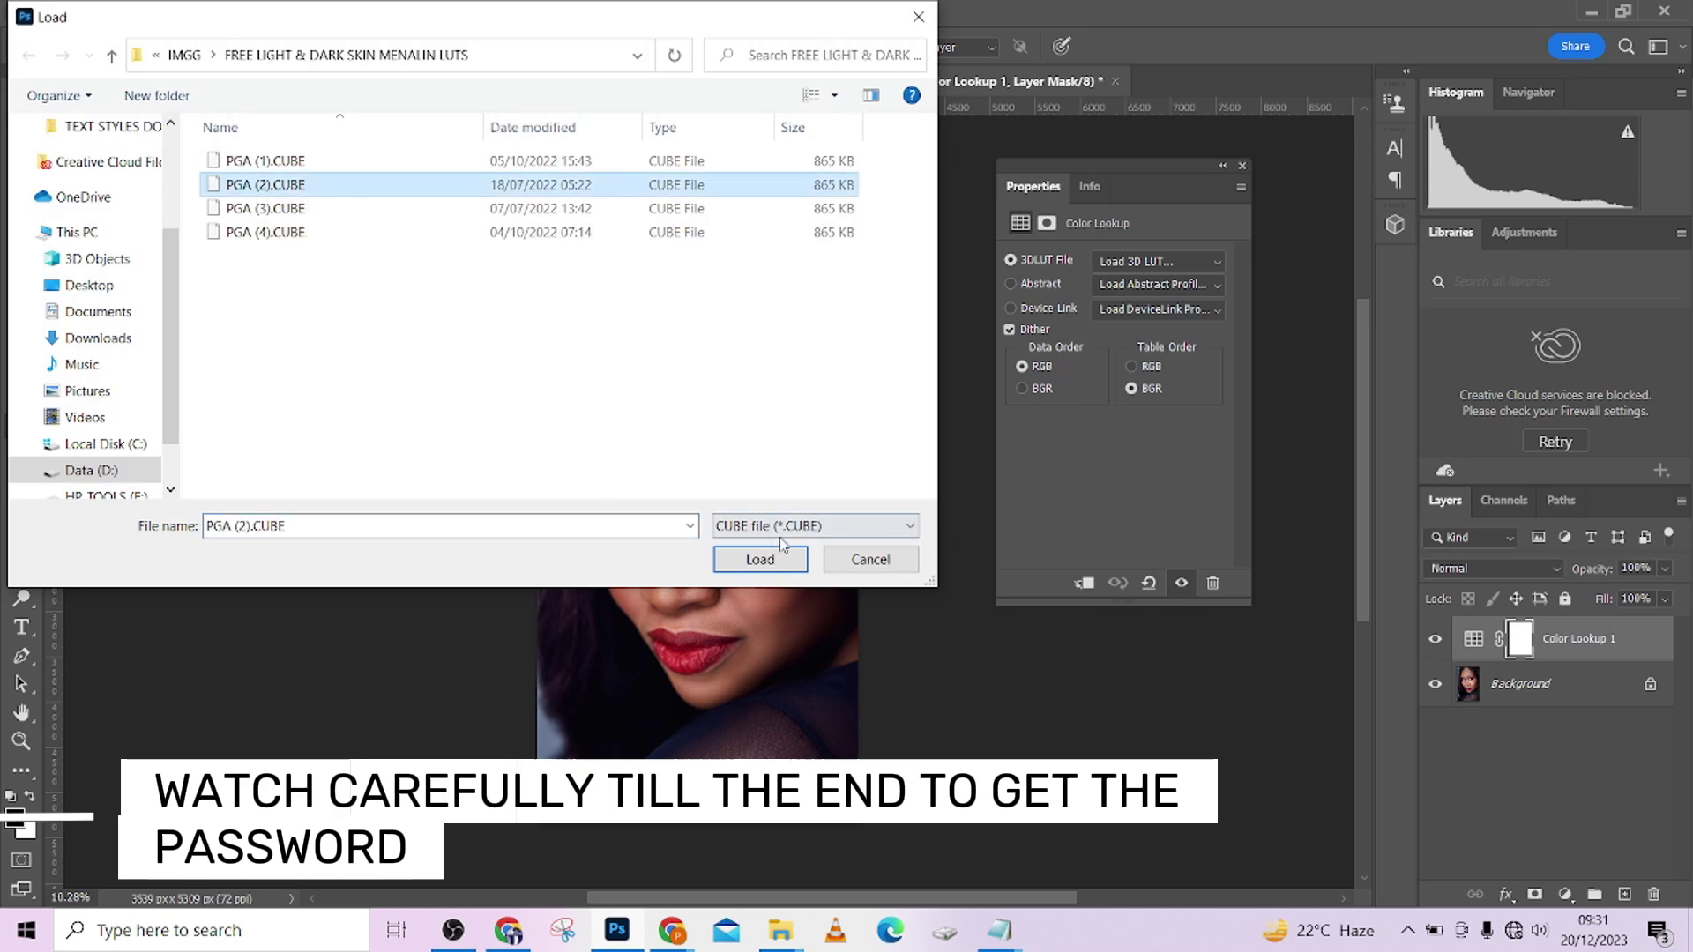
pyautogui.click(760, 559)
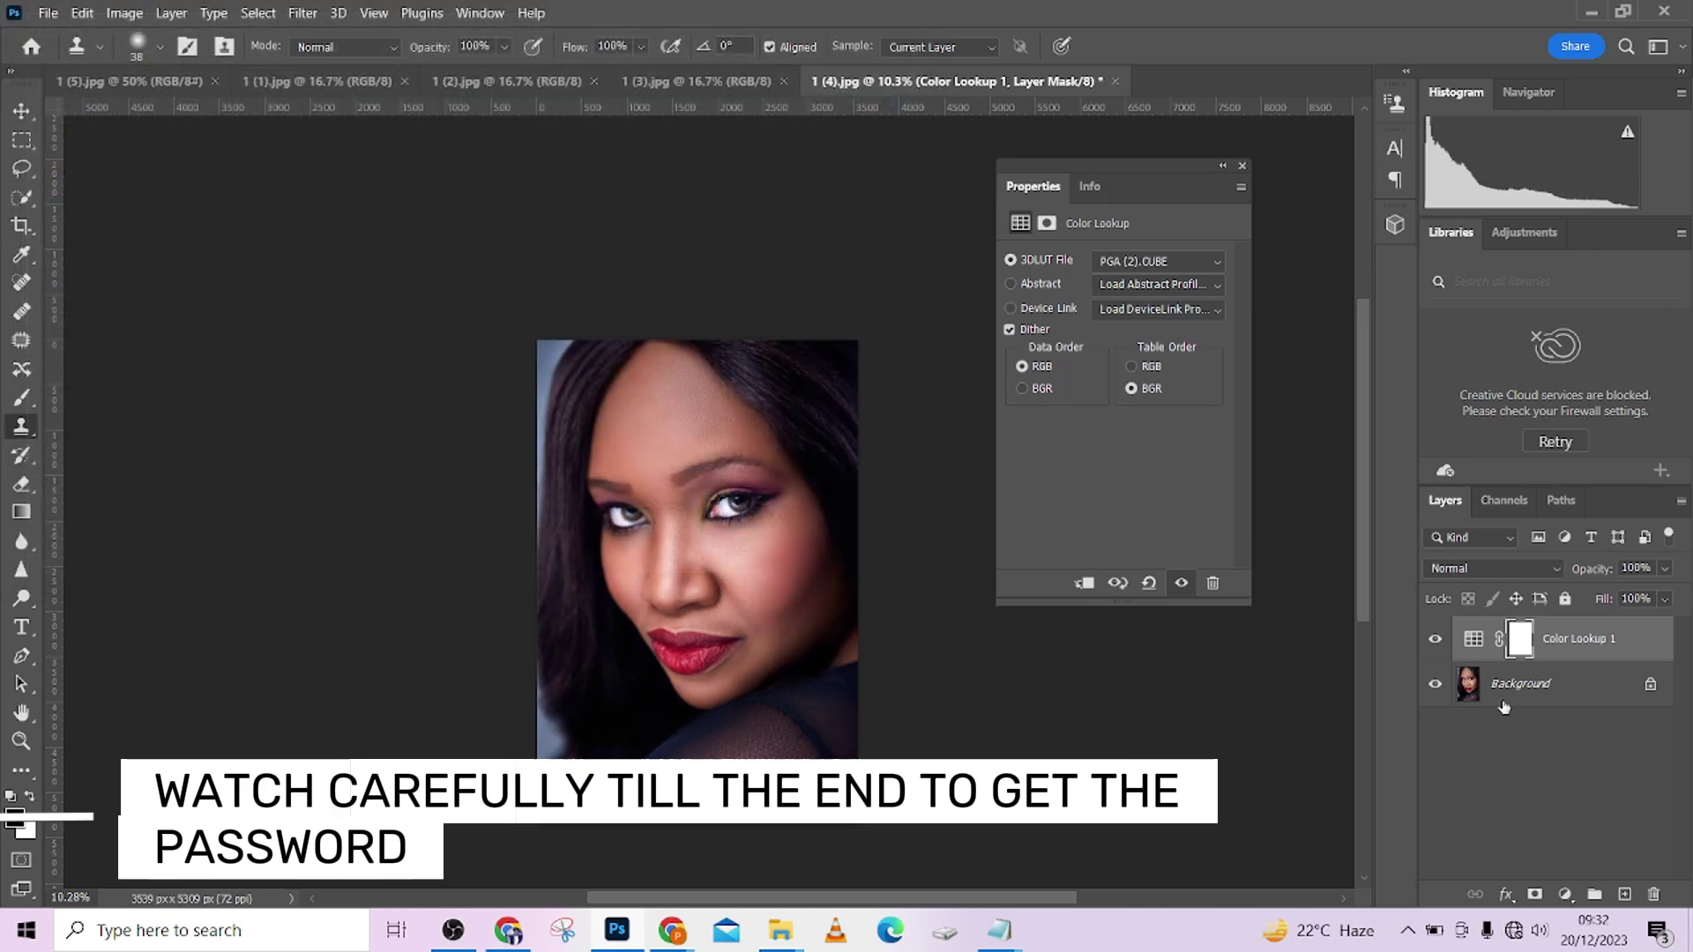
pyautogui.click(1436, 642)
pyautogui.click(1437, 641)
# Step: Replace the lookup with PGA (4).CUBE and compare it against the original colours
pyautogui.click(1151, 265)
pyautogui.click(1152, 269)
pyautogui.click(273, 234)
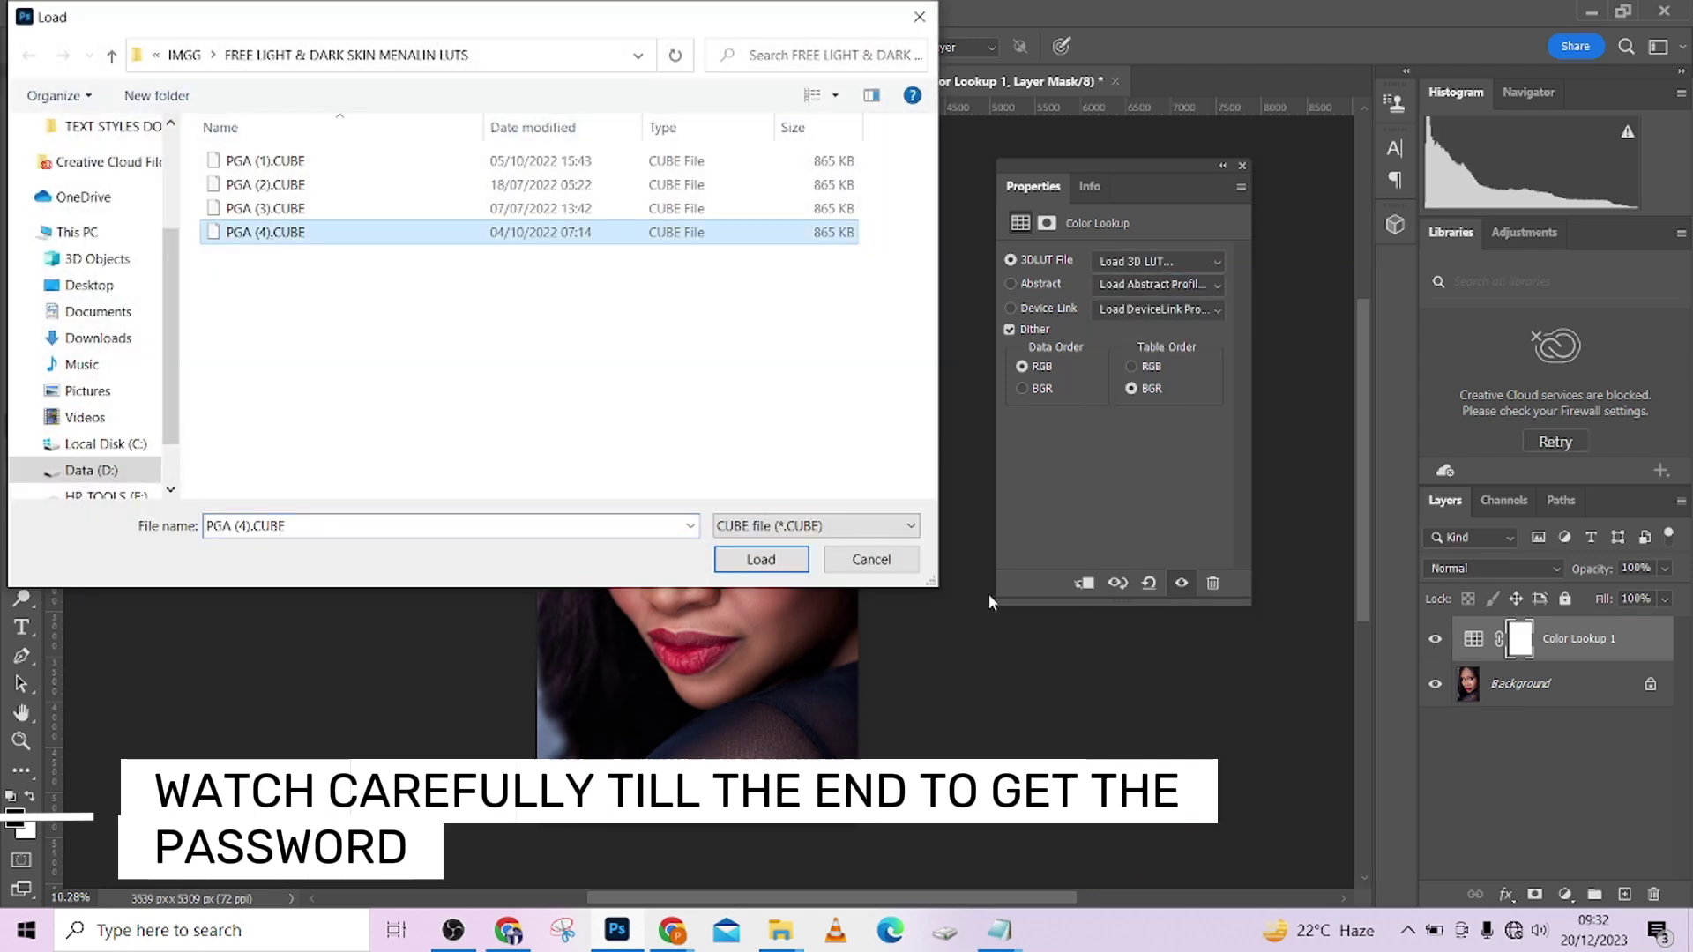
pyautogui.click(759, 559)
pyautogui.click(1436, 648)
pyautogui.click(1437, 648)
pyautogui.click(1437, 649)
pyautogui.click(1437, 649)
pyautogui.click(665, 78)
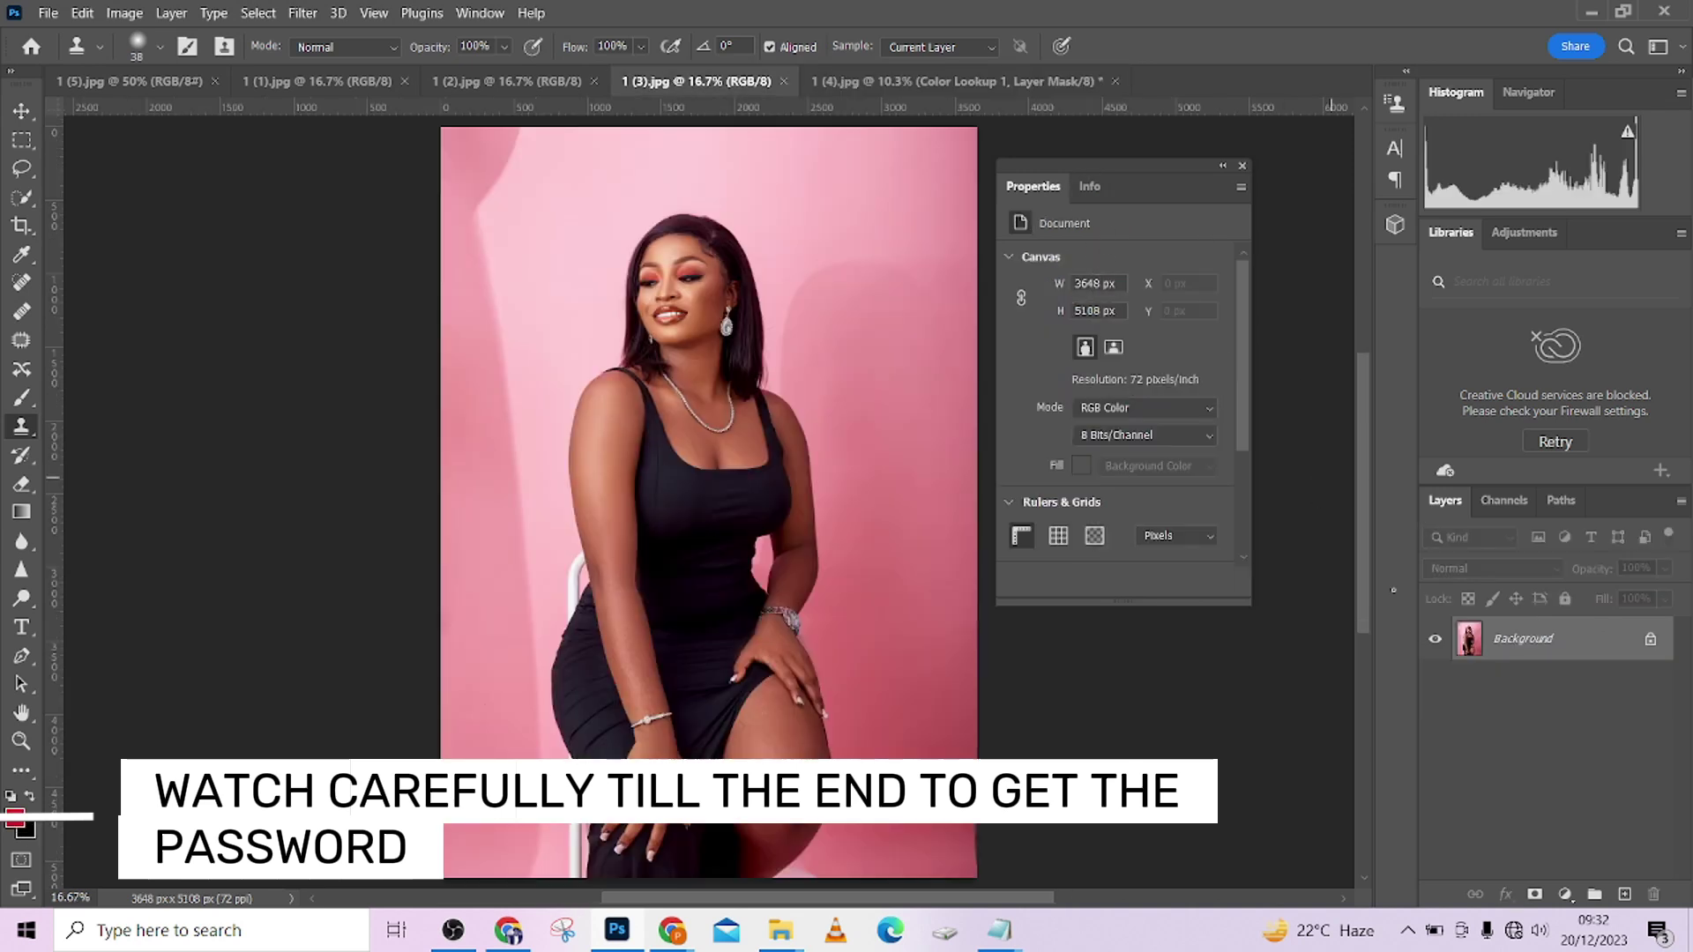
# Step: Add a Color Lookup layer with PGA (1).CUBE to the pink portrait and compare it
pyautogui.click(1565, 894)
pyautogui.click(1558, 780)
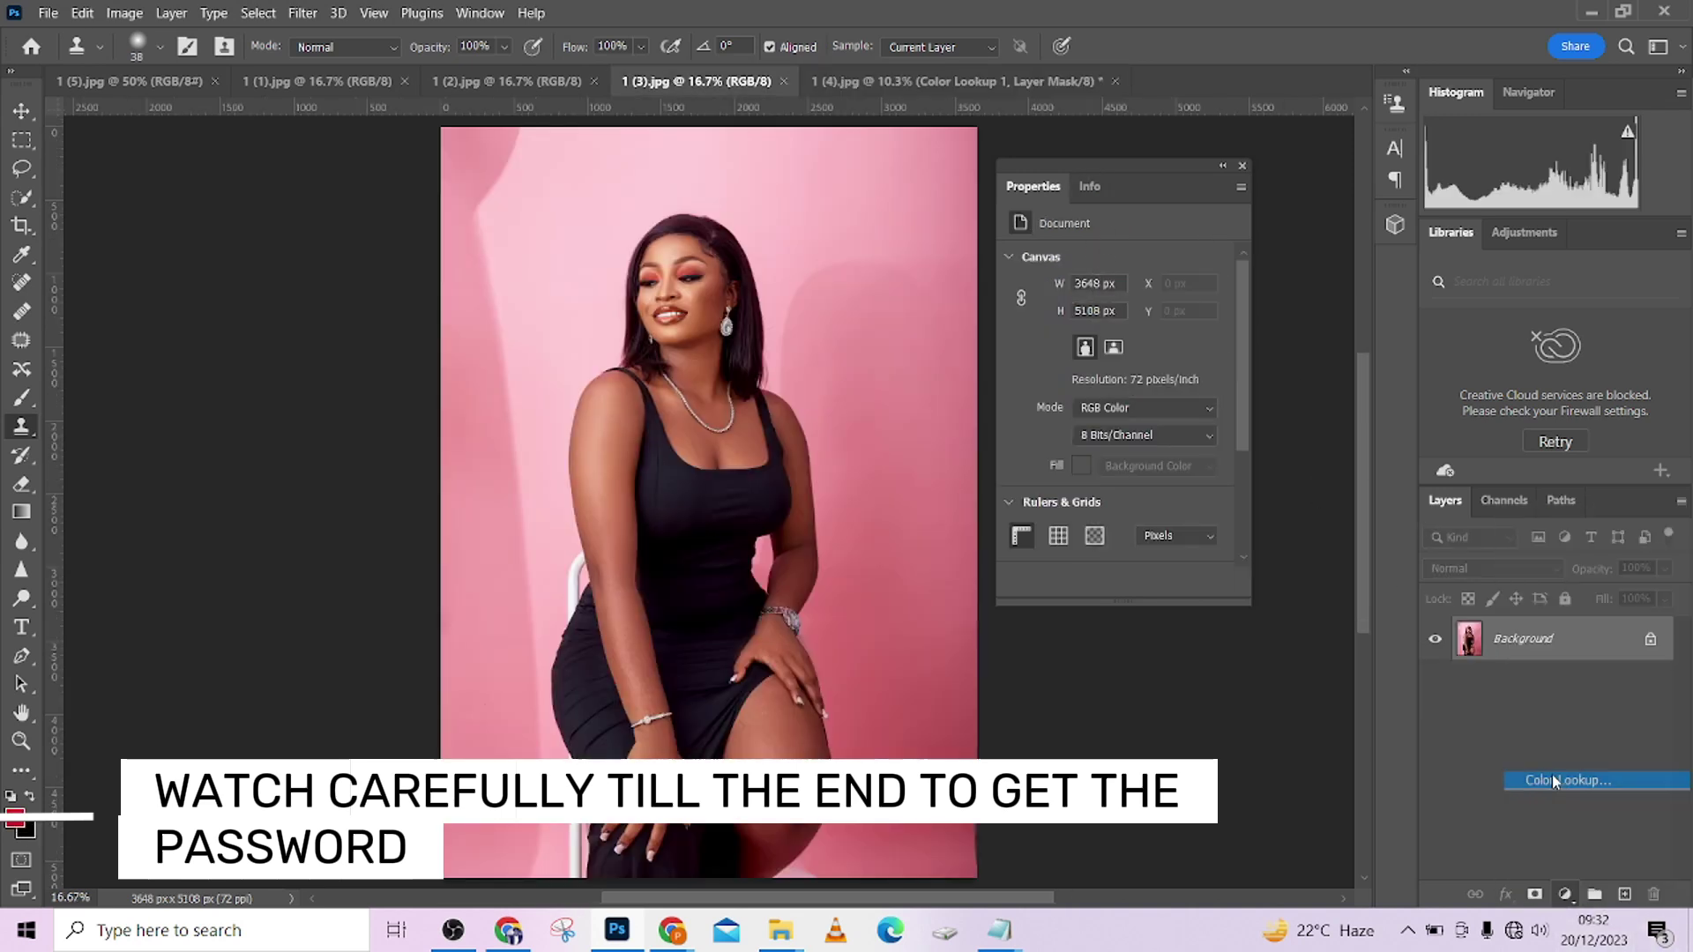
pyautogui.click(1138, 265)
pyautogui.click(1146, 280)
pyautogui.moveTo(467, 27); pyautogui.dragTo(1083, 65)
pyautogui.moveTo(780, 69); pyautogui.dragTo(1066, 104)
pyautogui.click(1164, 257)
pyautogui.click(1177, 234)
pyautogui.click(1651, 637)
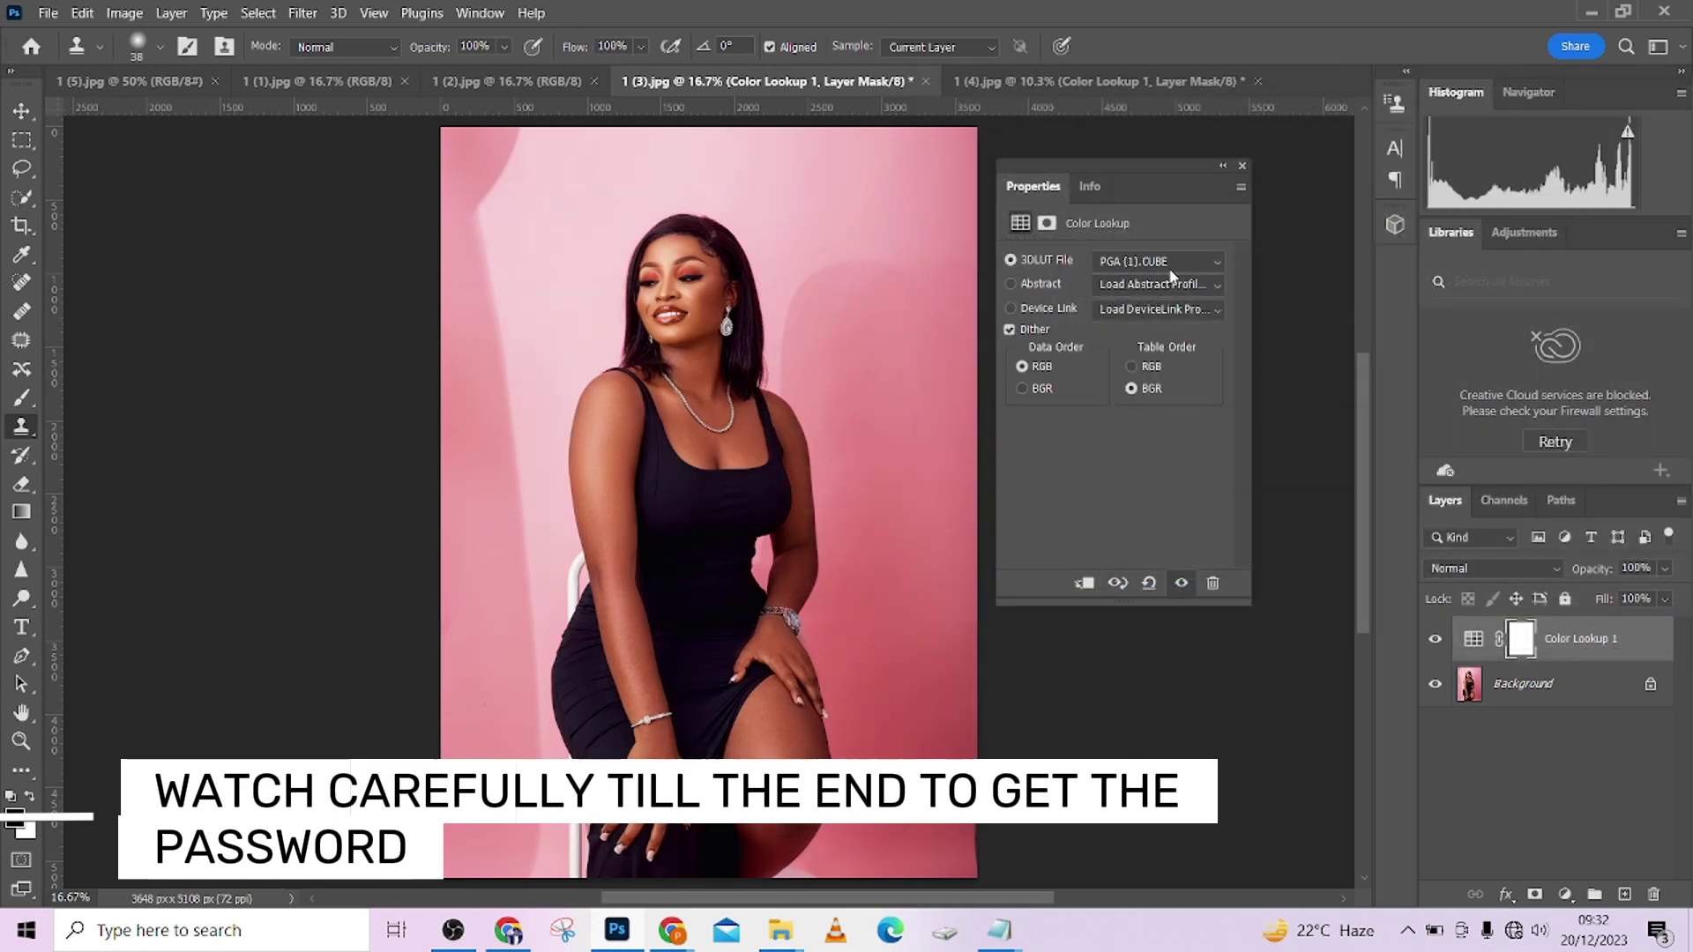
pyautogui.click(1436, 640)
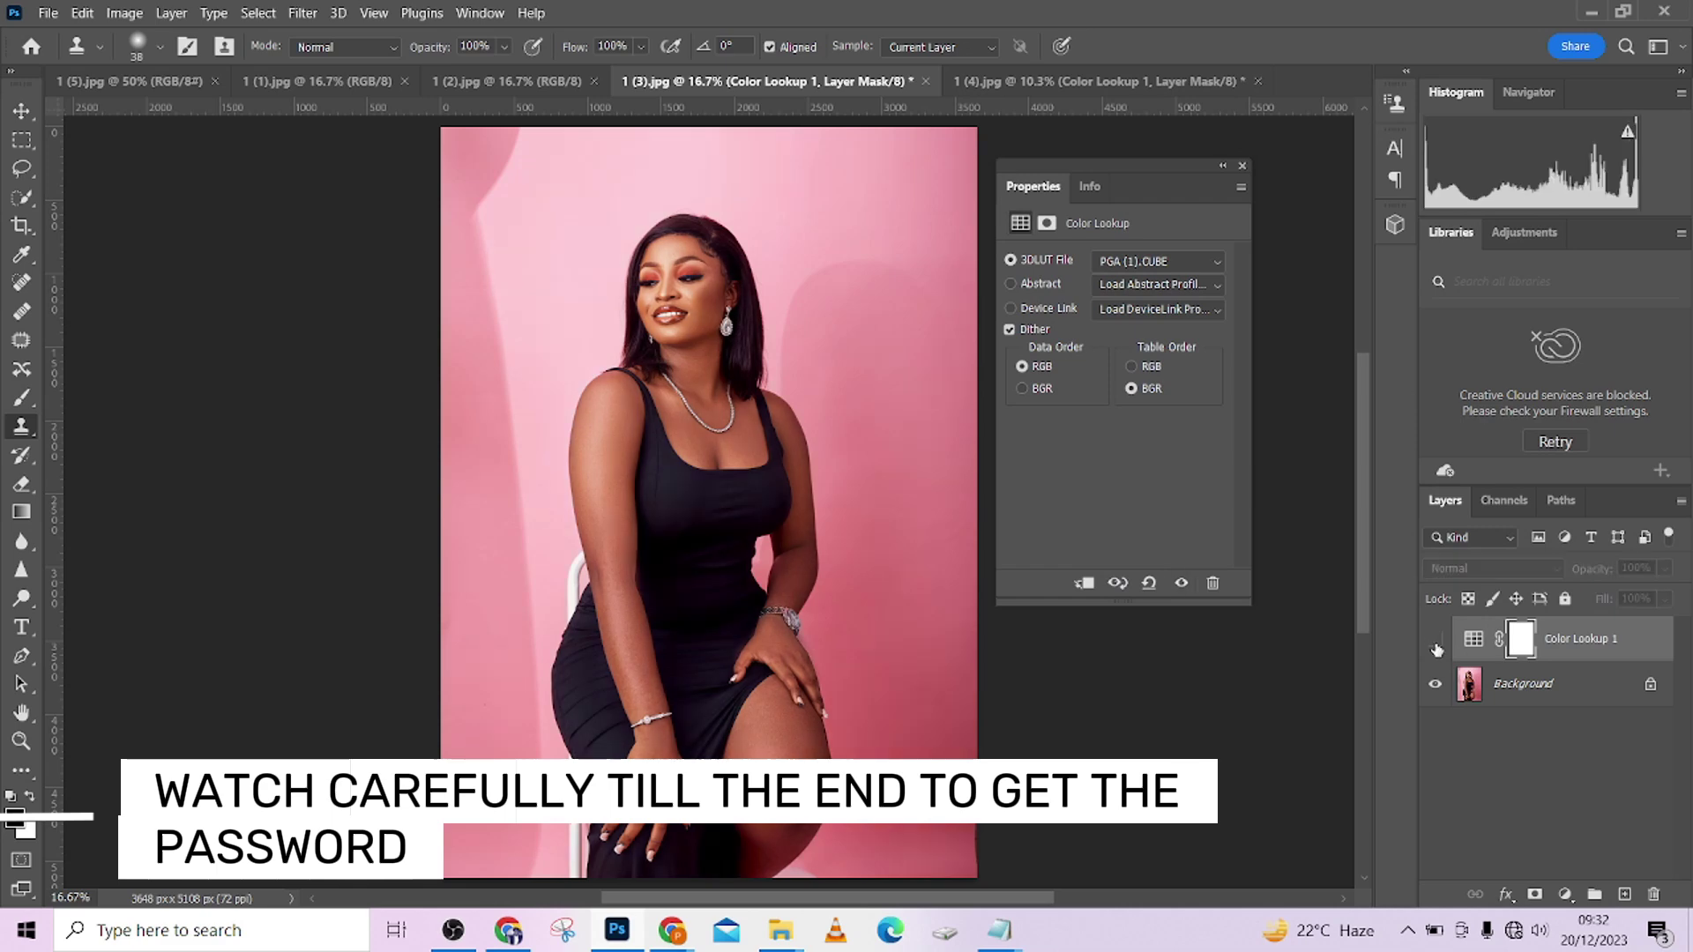
pyautogui.click(1435, 640)
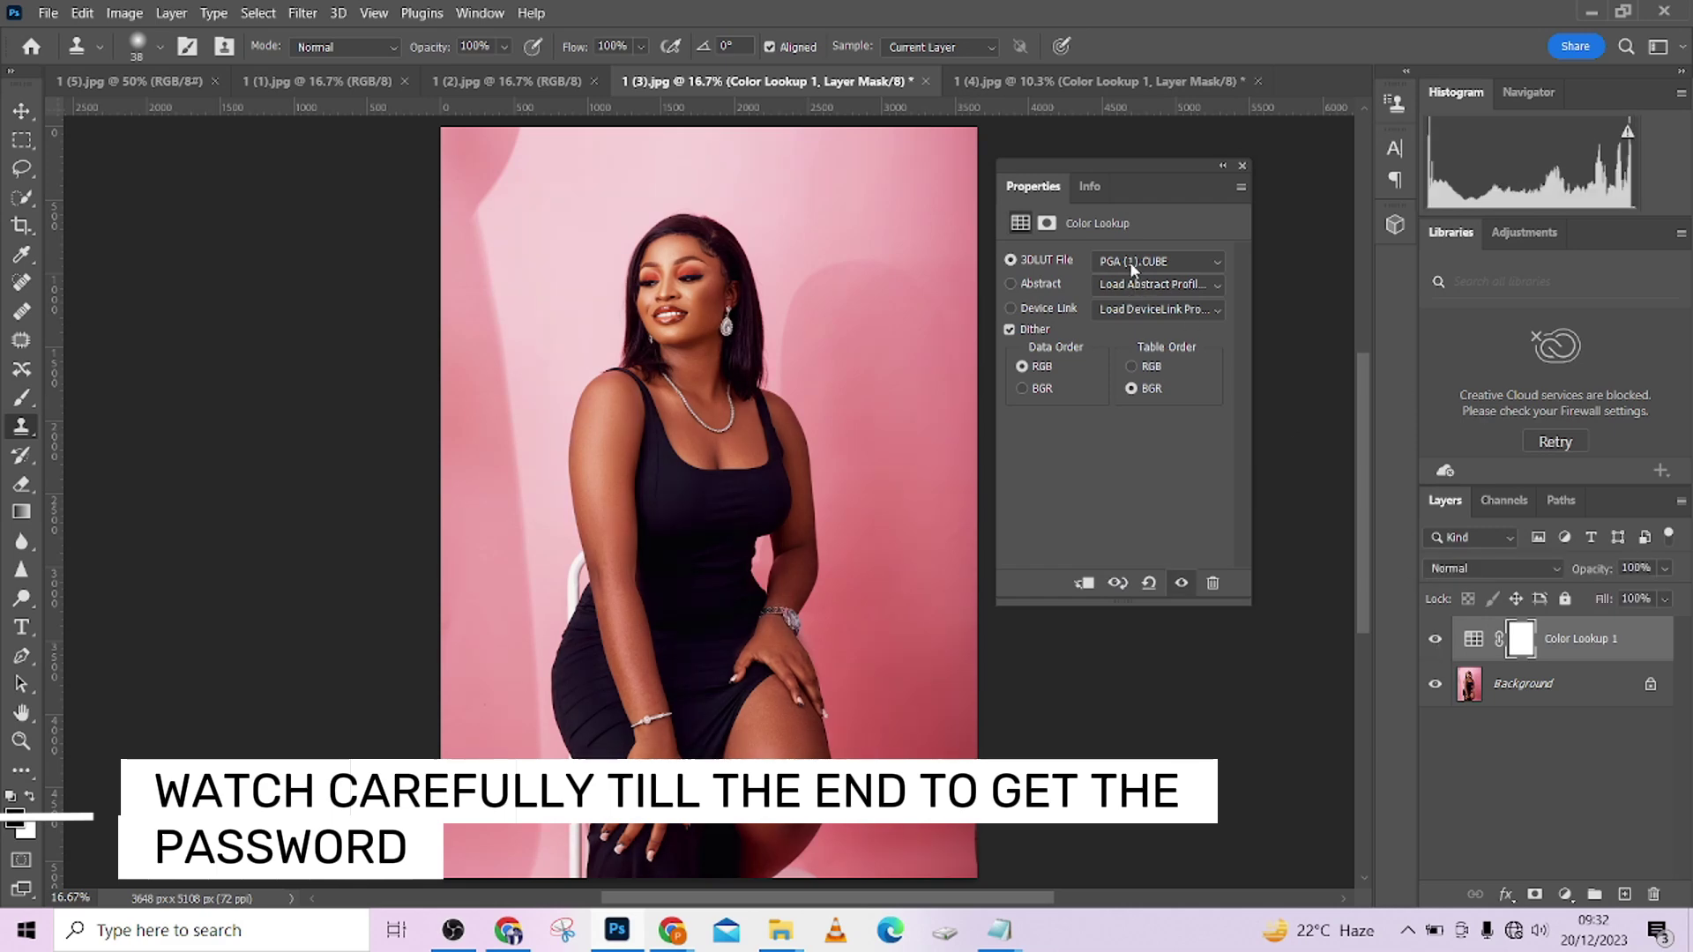
# Step: Try PGA (2).CUBE, then settle on PGA (3).CUBE for the pink portrait's lookup
pyautogui.click(1133, 262)
pyautogui.click(1141, 280)
pyautogui.click(994, 258)
pyautogui.click(1506, 633)
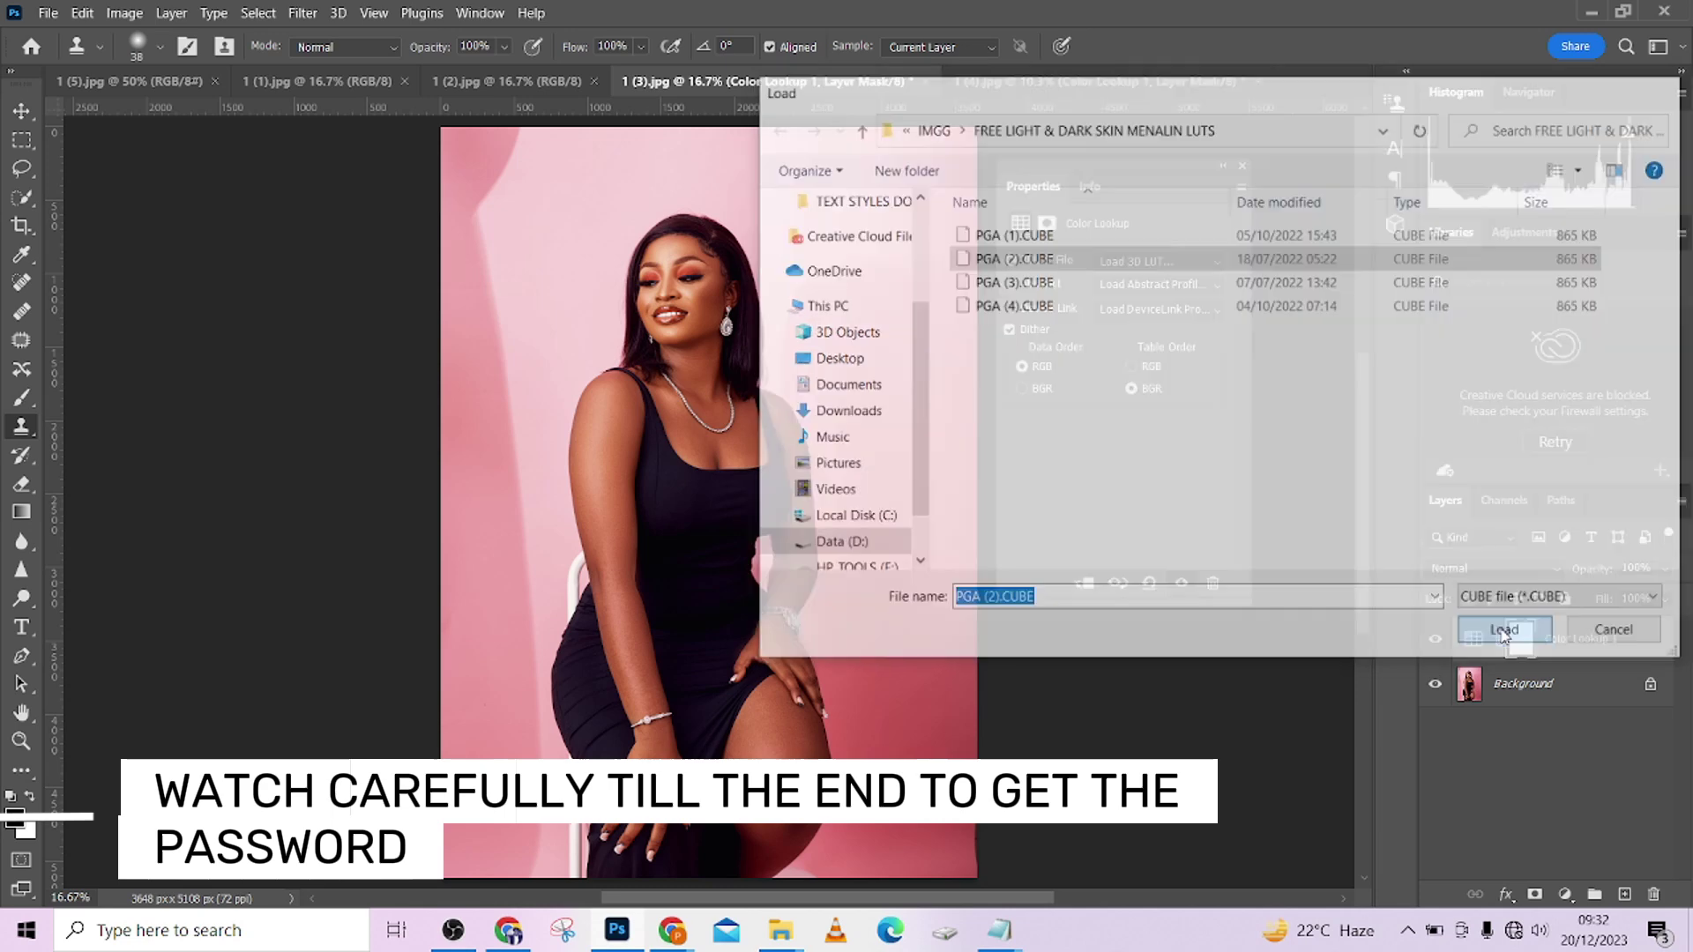
pyautogui.click(1174, 276)
pyautogui.click(1160, 278)
pyautogui.click(1144, 256)
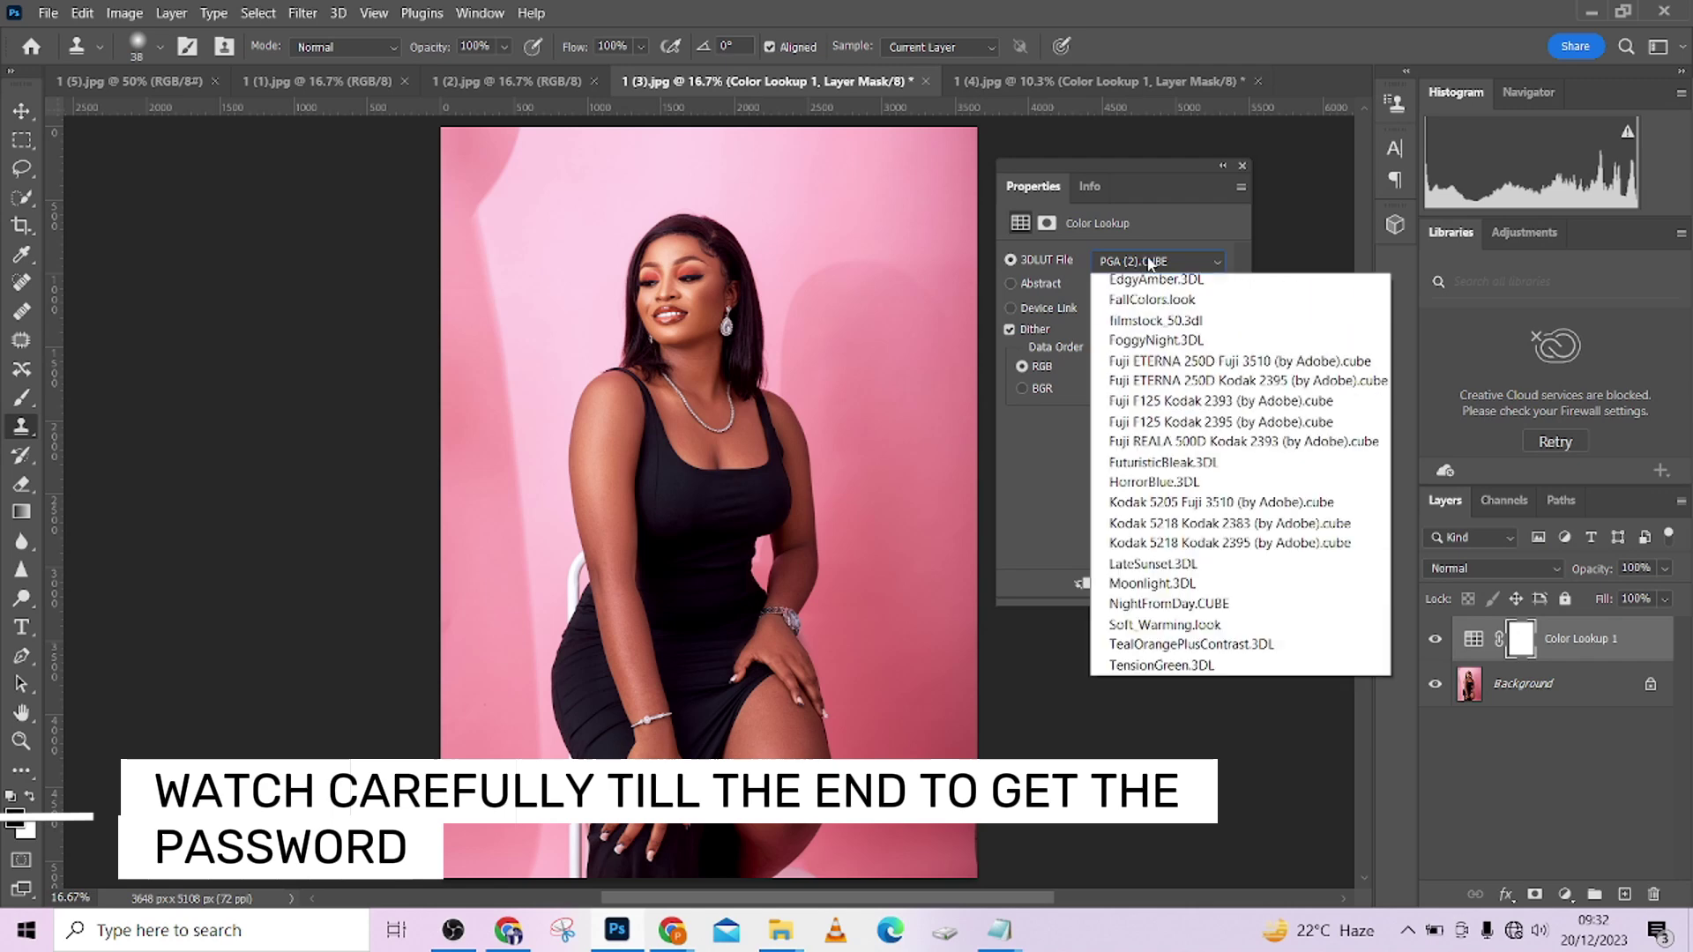
pyautogui.click(1151, 256)
pyautogui.click(1013, 282)
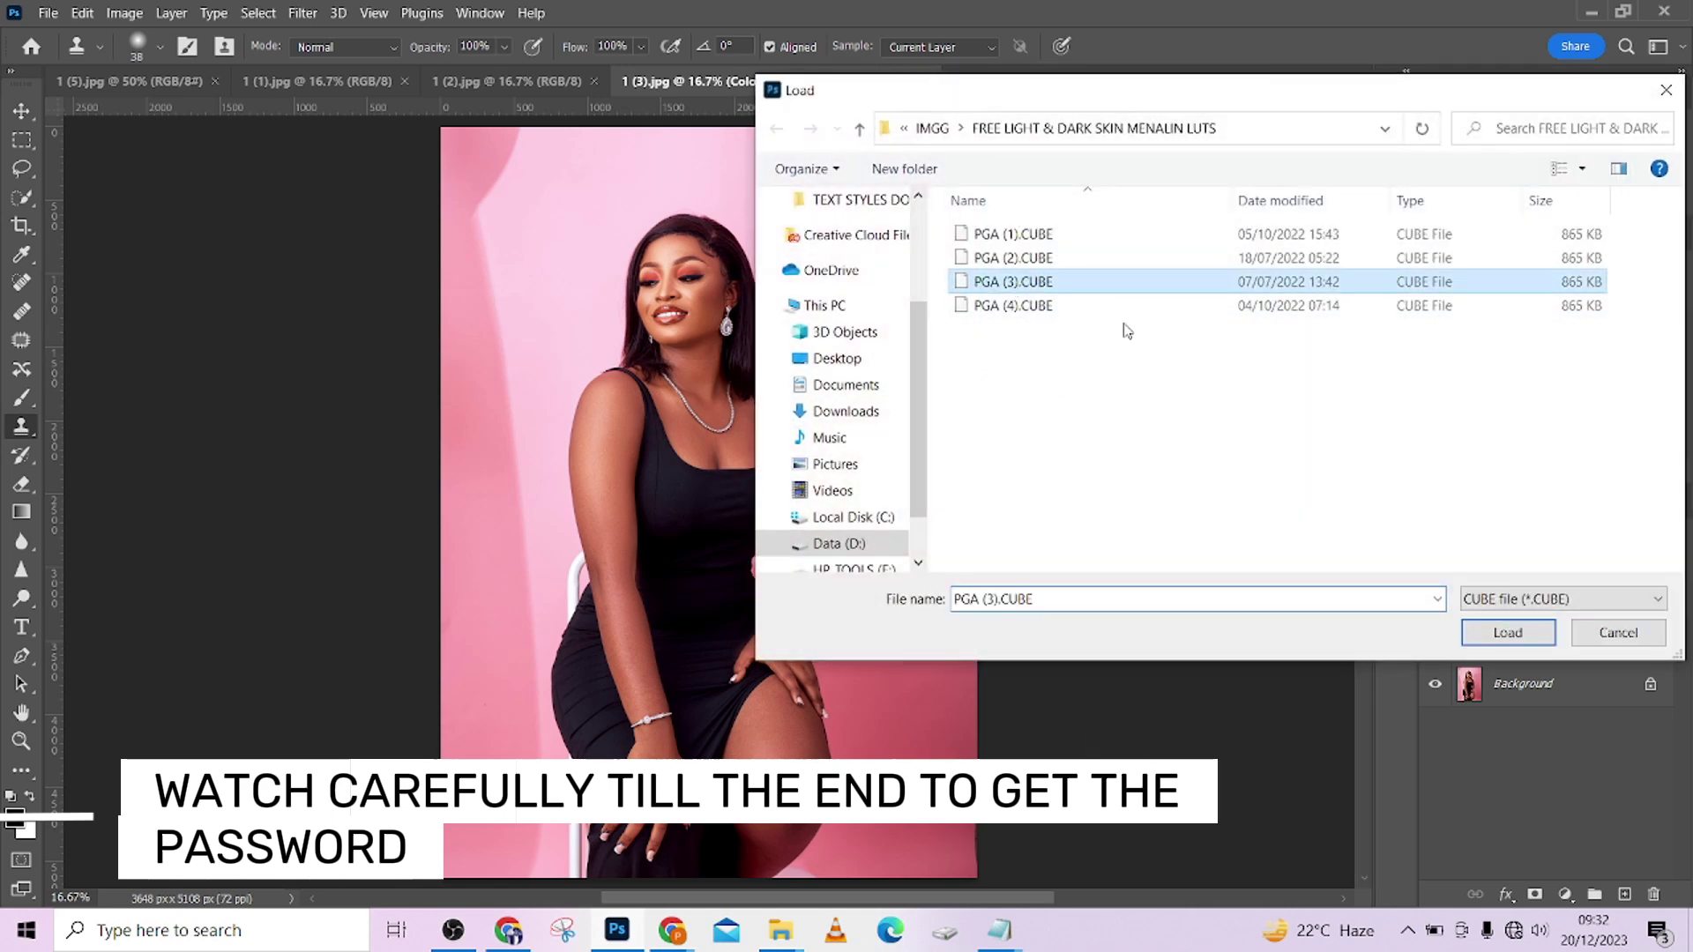
pyautogui.click(1506, 635)
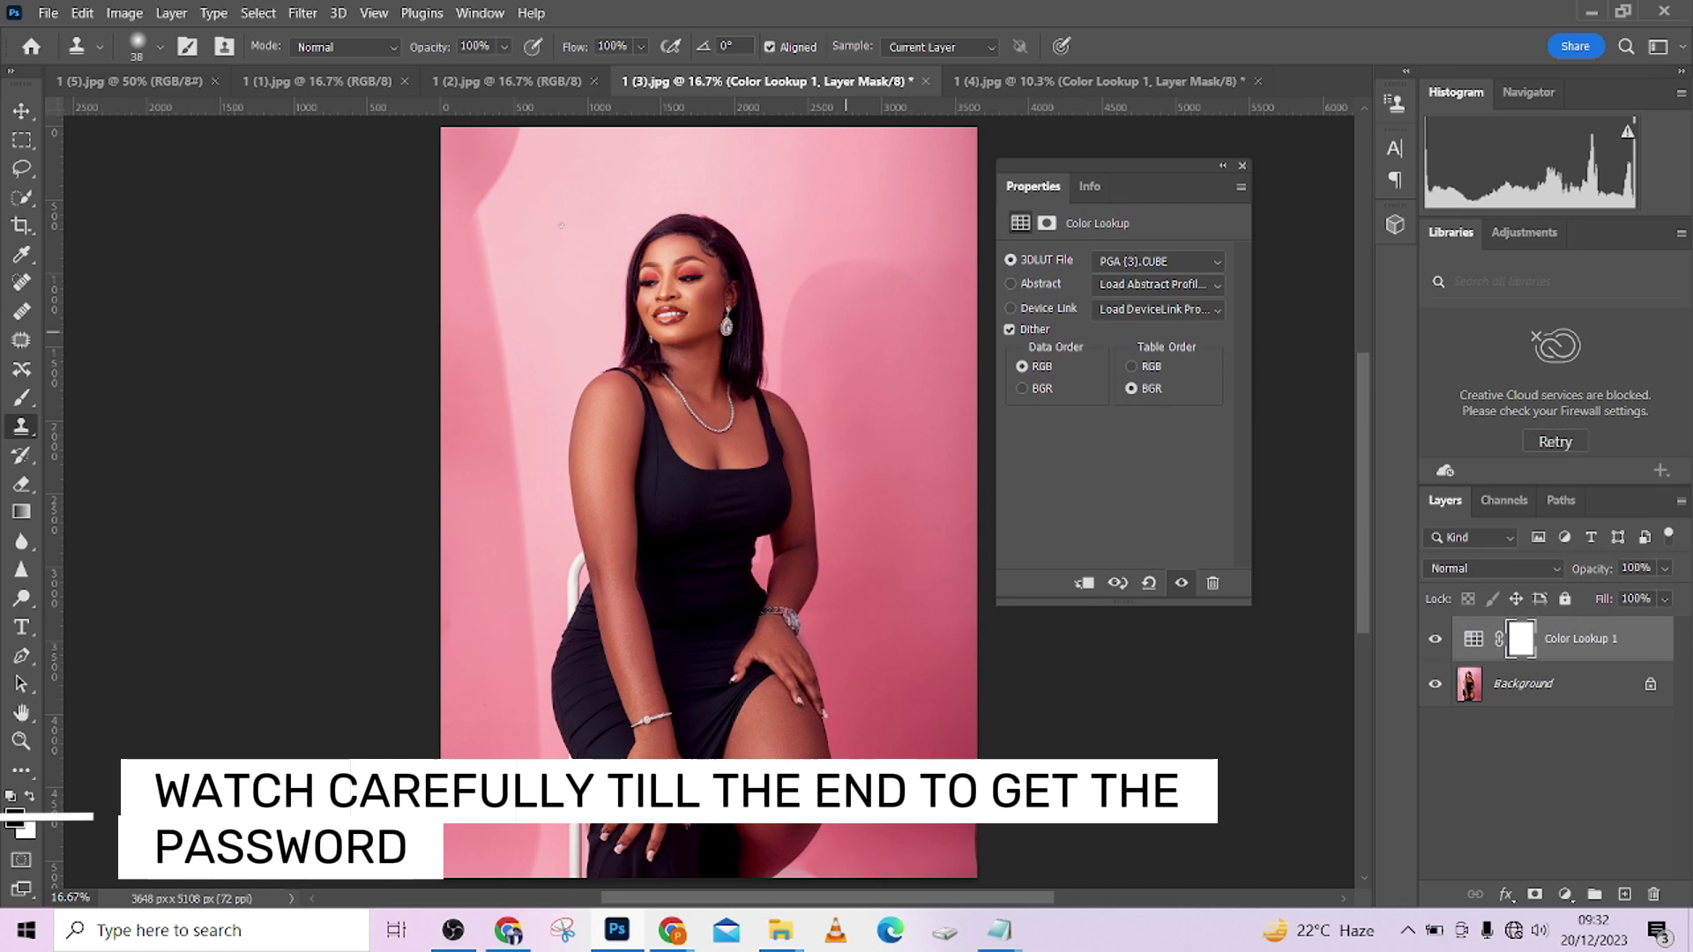
pyautogui.click(494, 81)
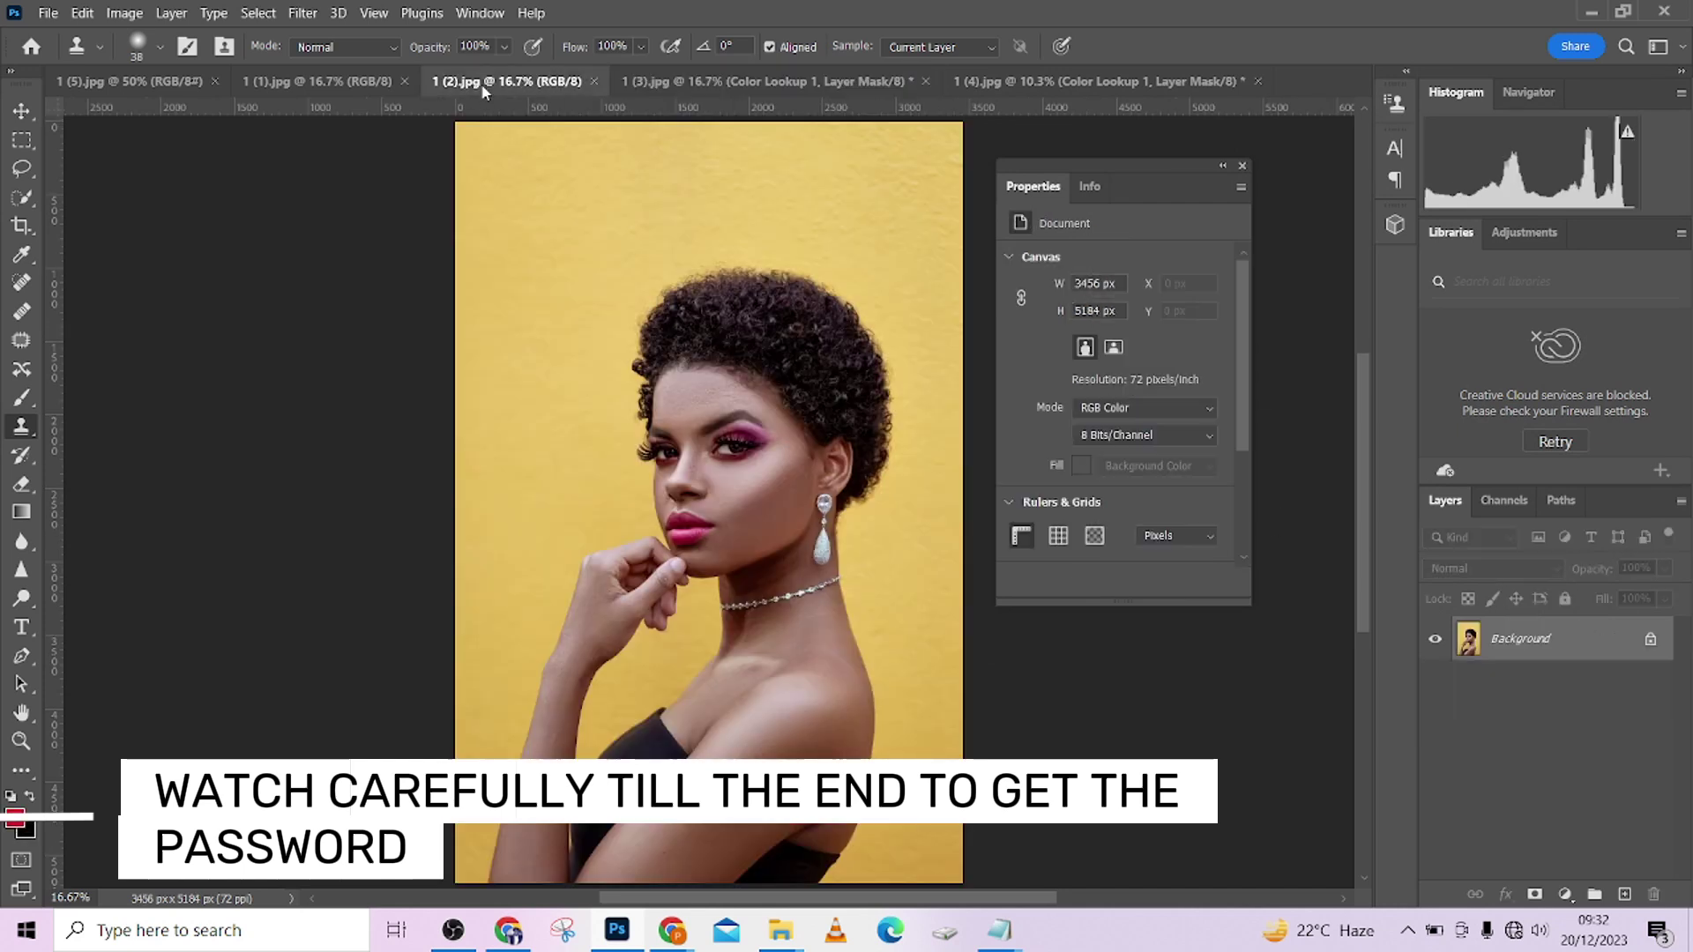
# Step: Drag the Color Lookup layer from 1 (3).jpg into 1 (2).jpg and compare the grade
pyautogui.click(793, 81)
pyautogui.moveTo(1648, 642); pyautogui.dragTo(793, 498)
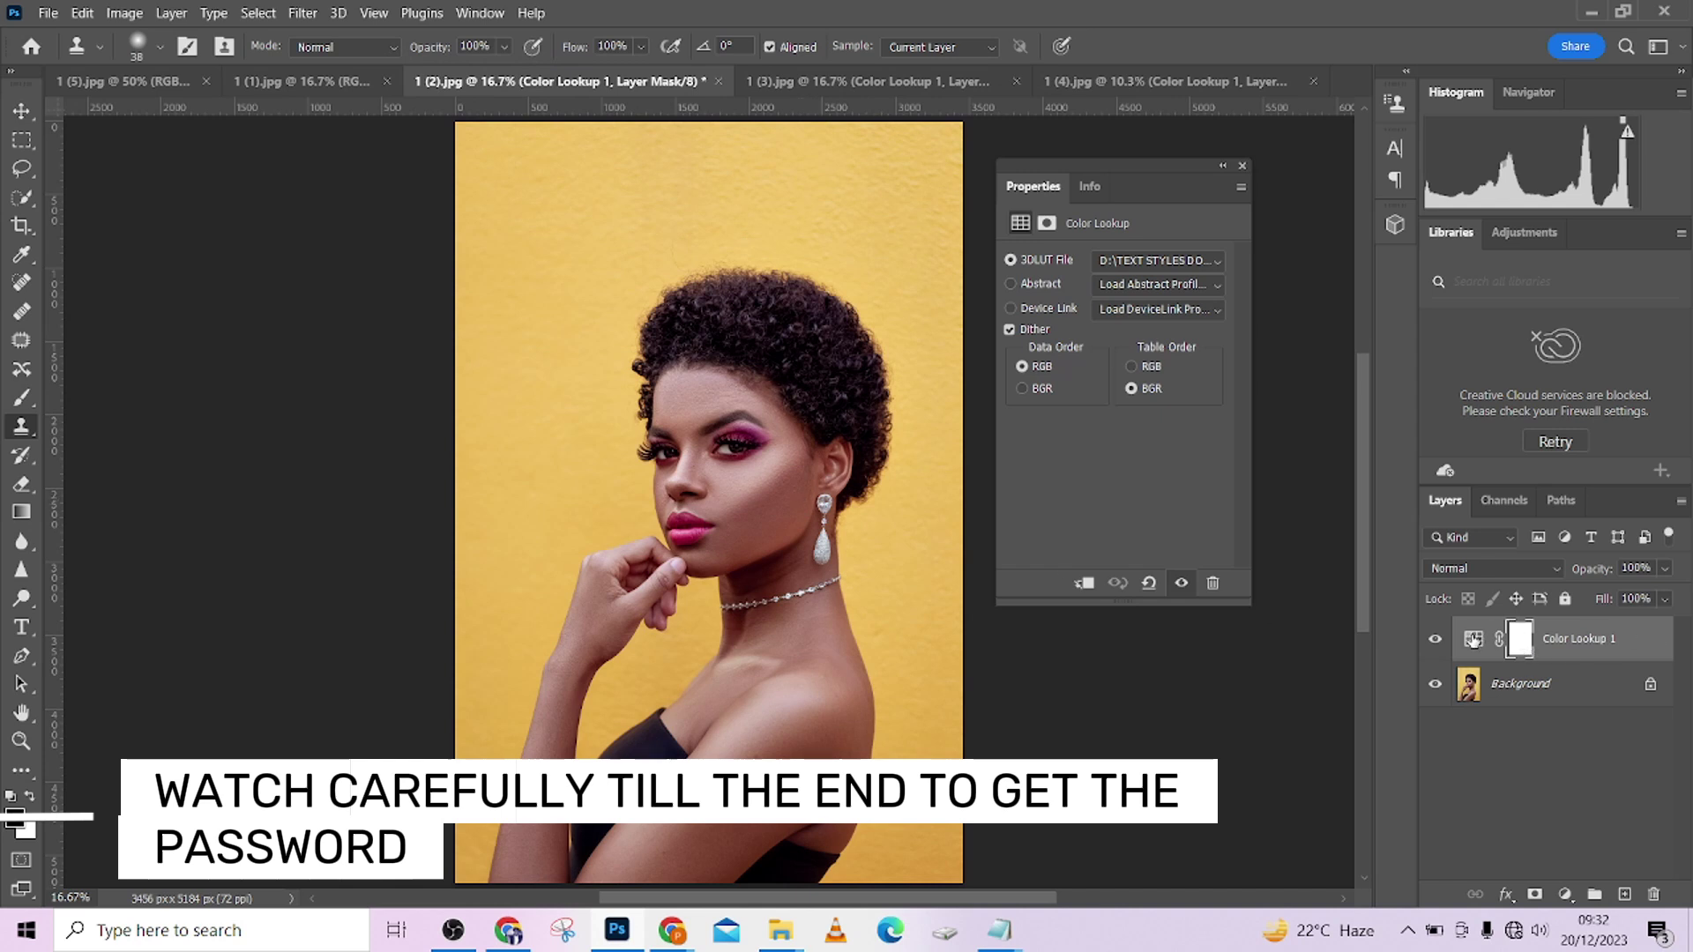
pyautogui.click(1437, 639)
pyautogui.click(1438, 639)
# Step: Duplicate Color Lookup 1, group both into Group 1, then delete the copy
pyautogui.hotkey('ctrl', 'j')
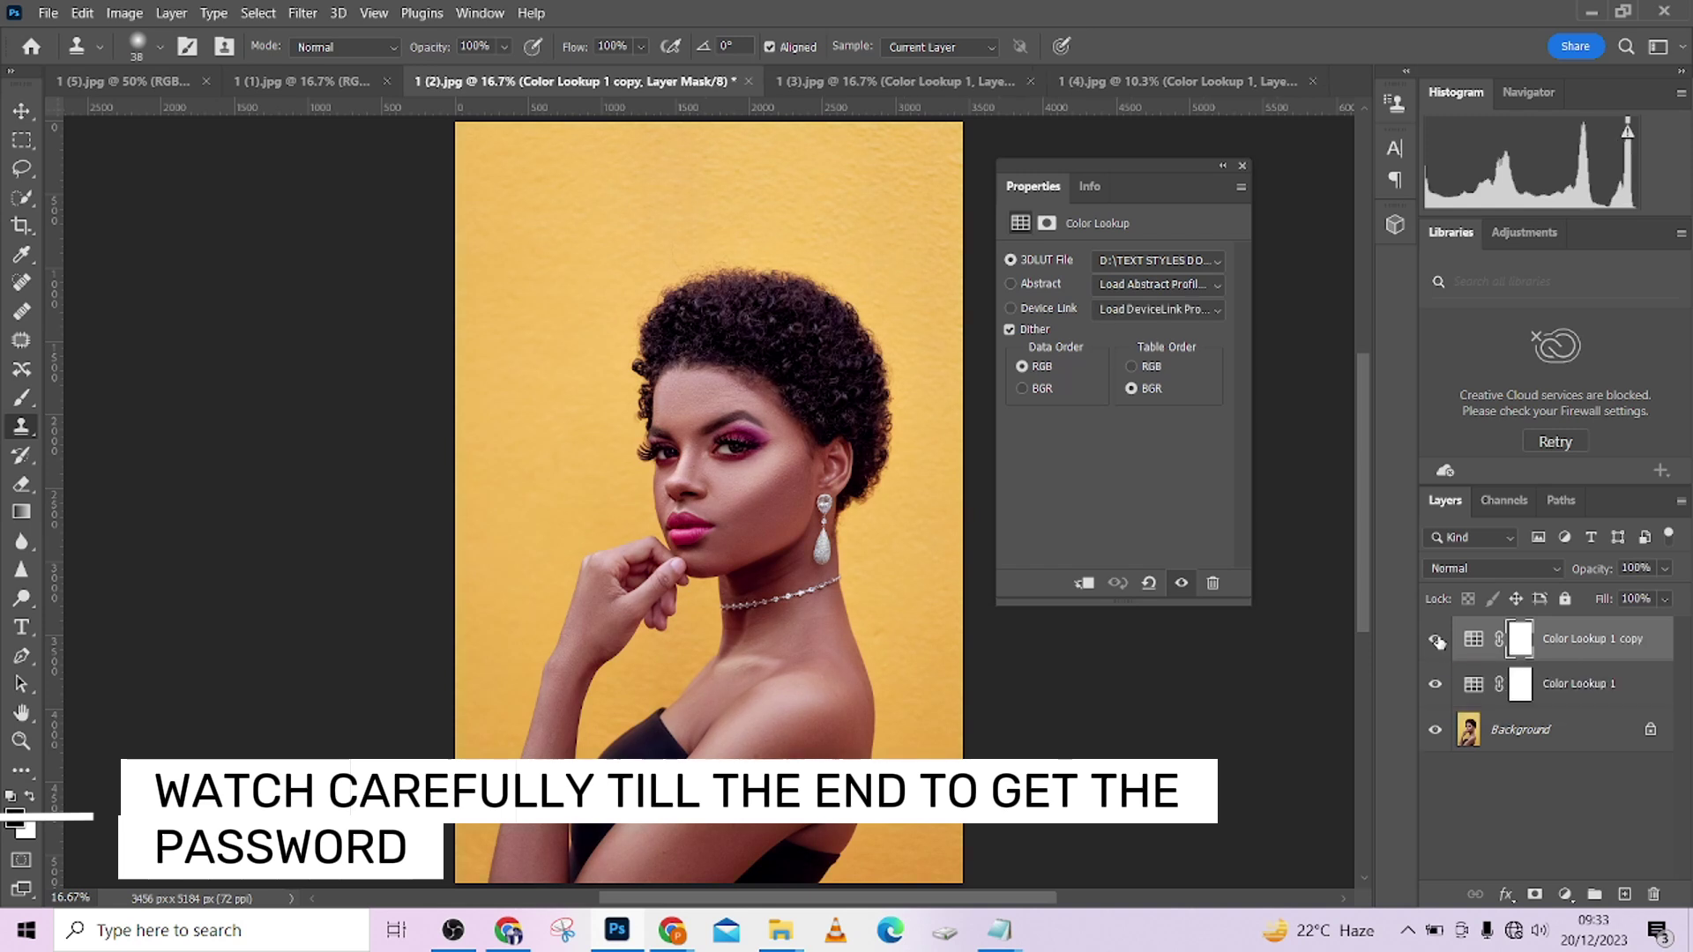
pyautogui.keyDown('shift'); pyautogui.click(1629, 700); pyautogui.keyUp('shift')
pyautogui.hotkey('ctrl', 'g')
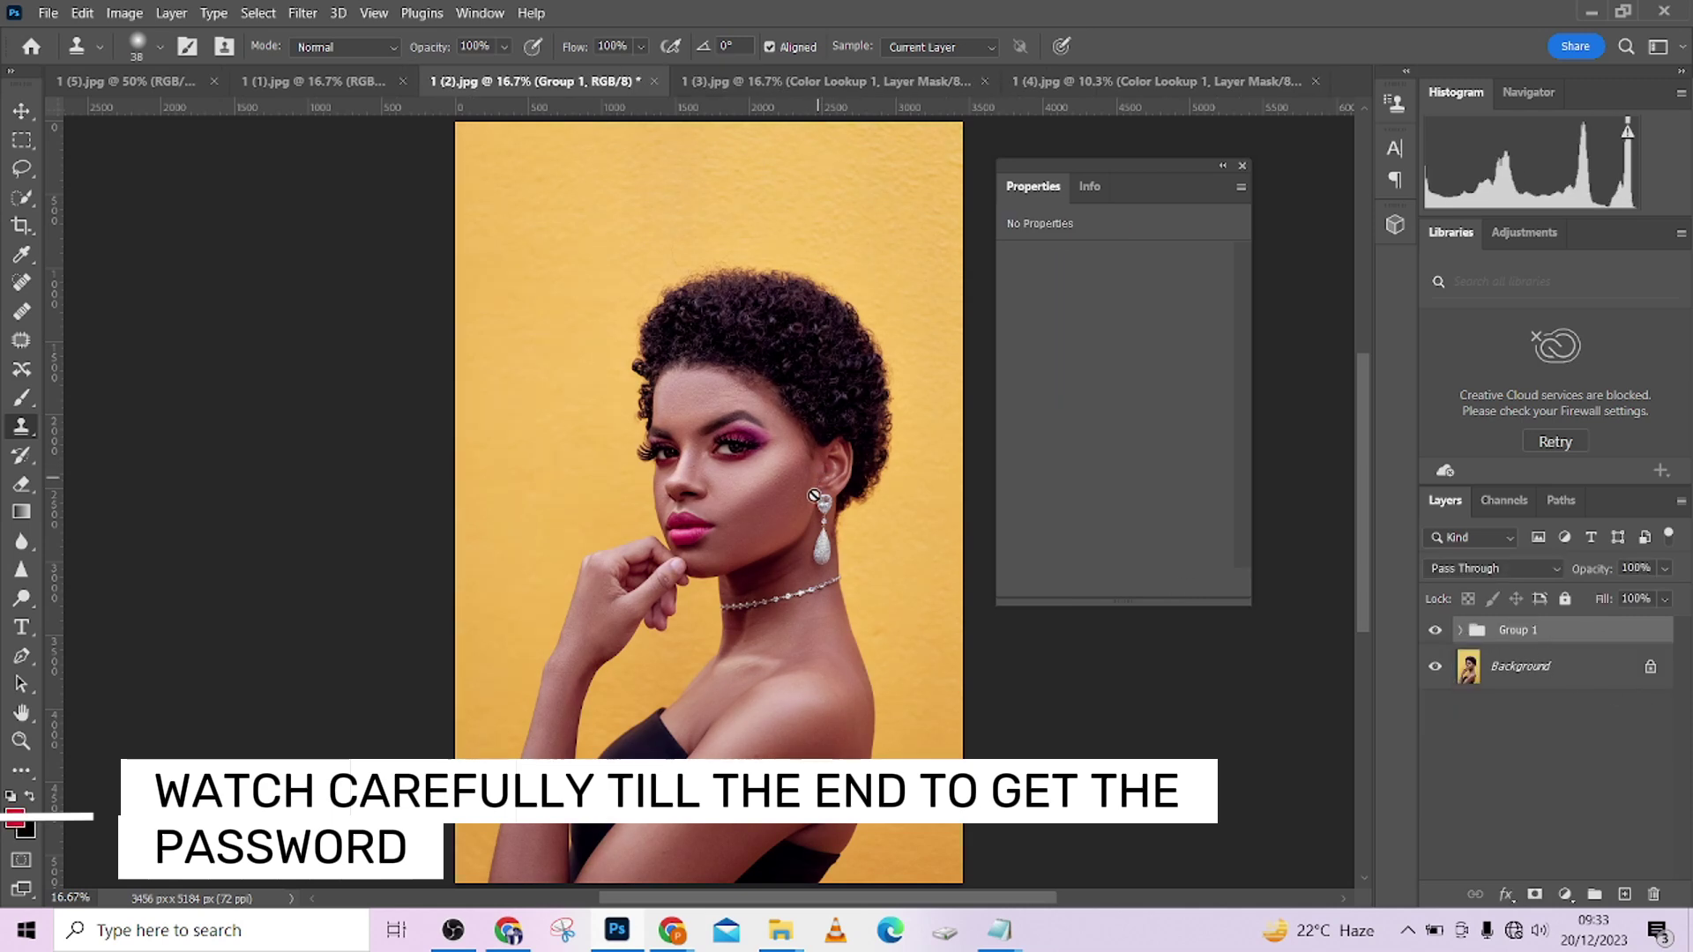
pyautogui.scroll(5, 767, 536)
pyautogui.scroll(-2, 767, 536)
pyautogui.scroll(-1, 753, 448)
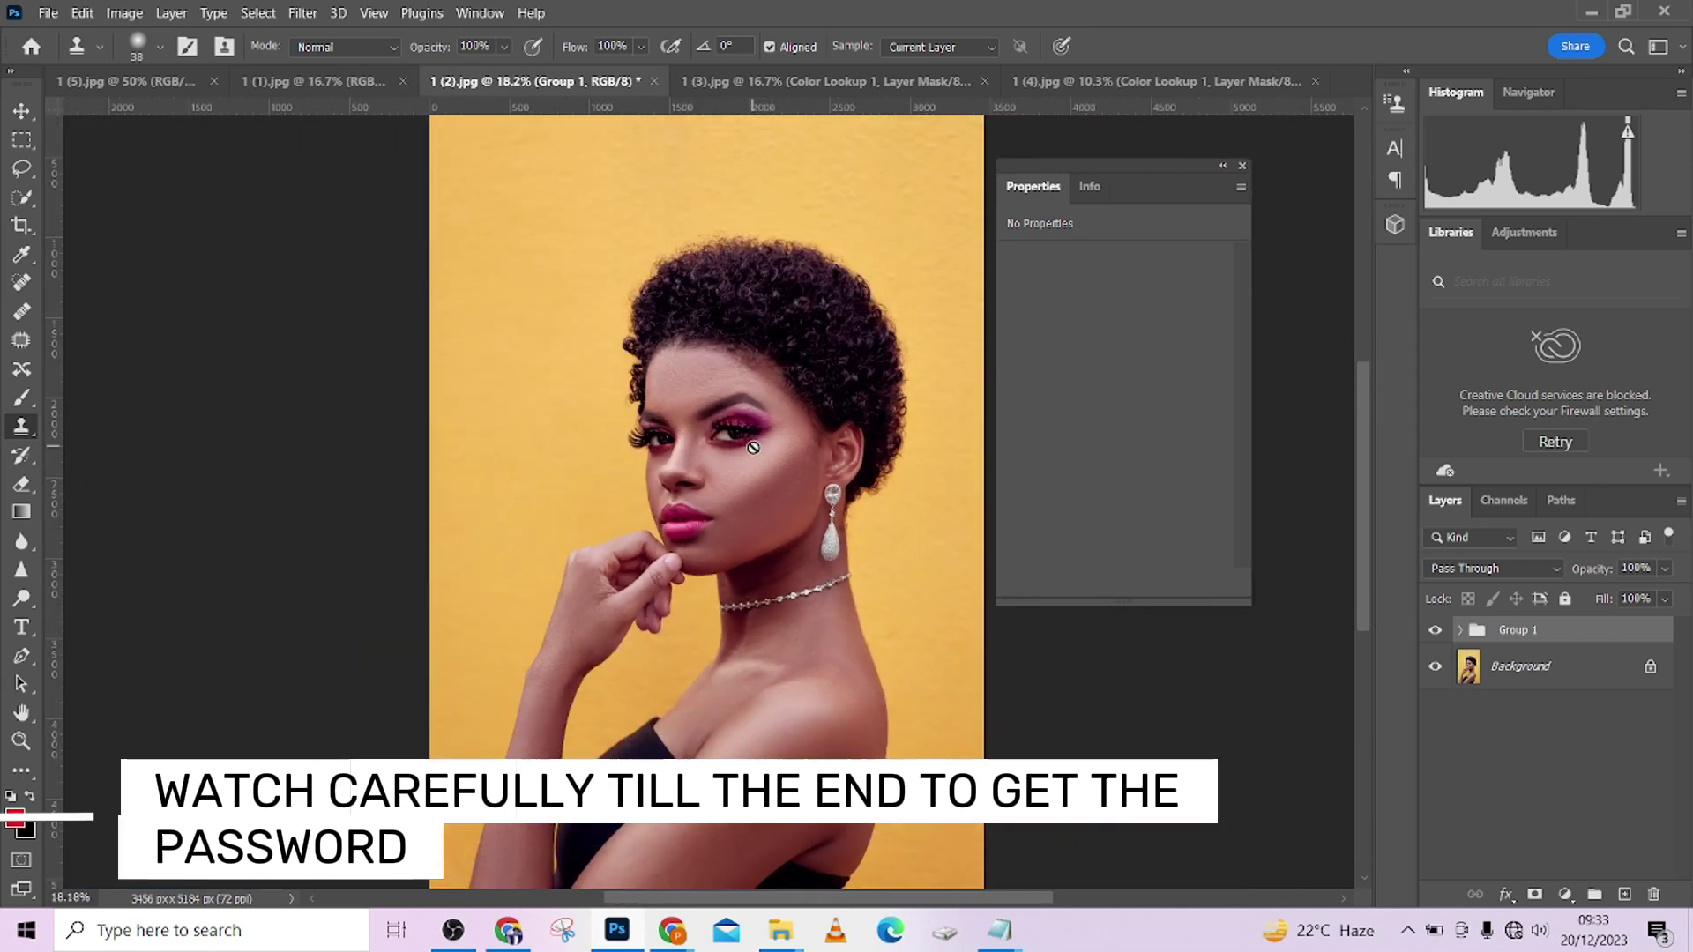
pyautogui.click(1462, 631)
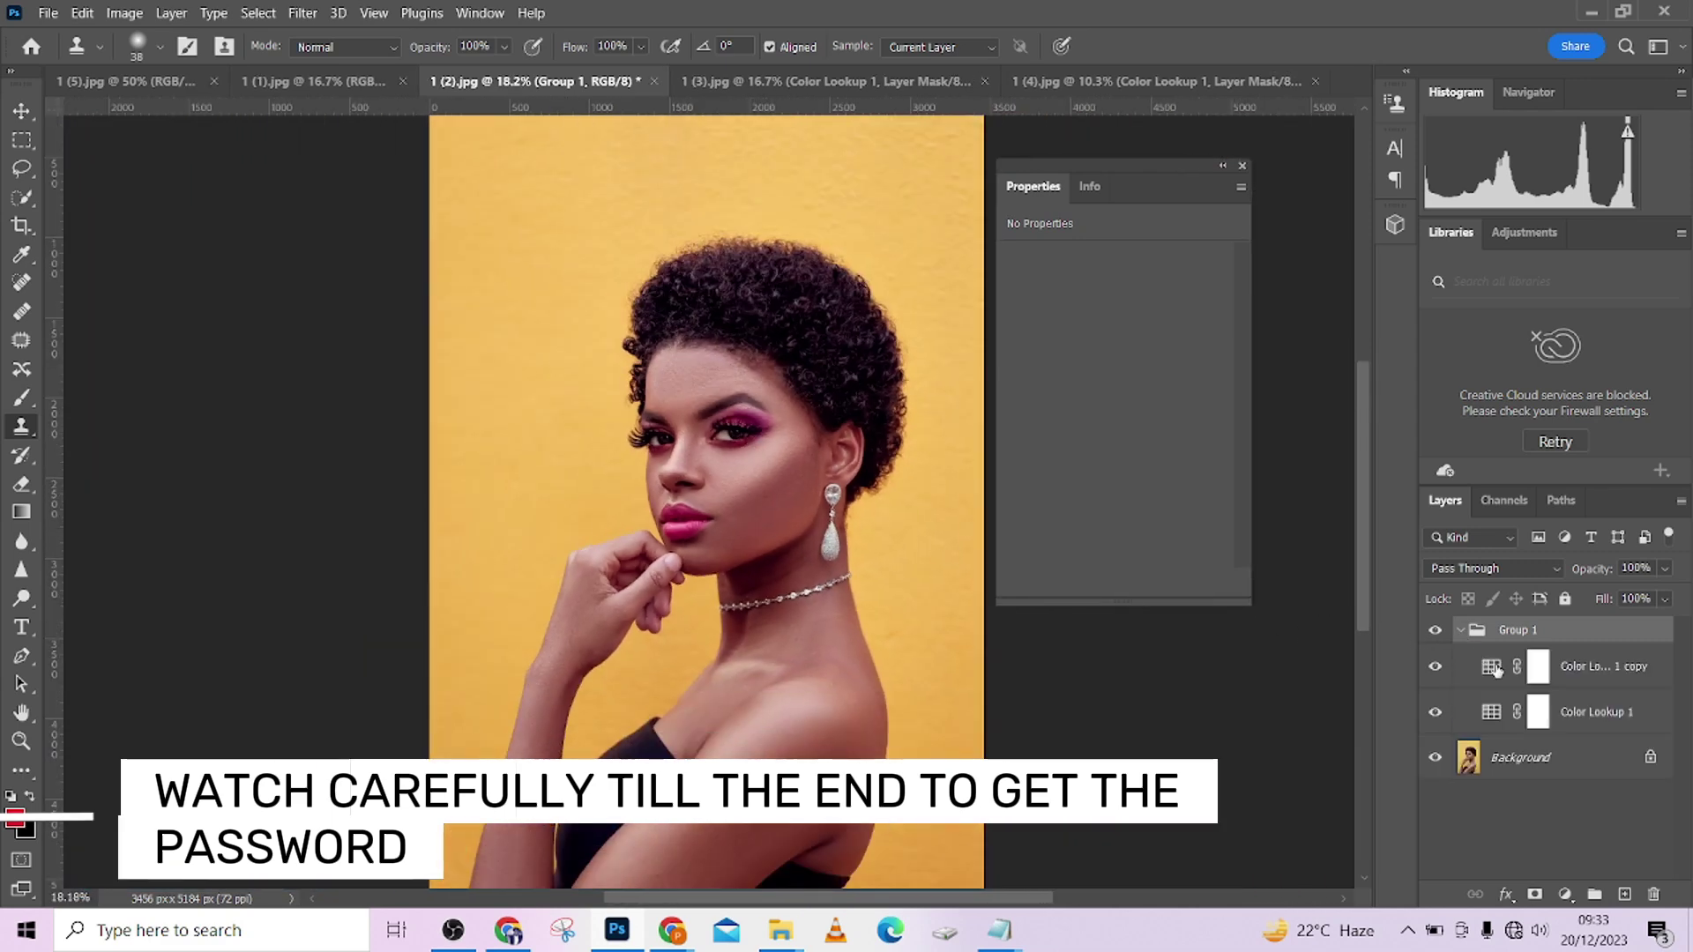
pyautogui.click(1615, 676)
pyautogui.moveTo(1615, 675); pyautogui.dragTo(1653, 894)
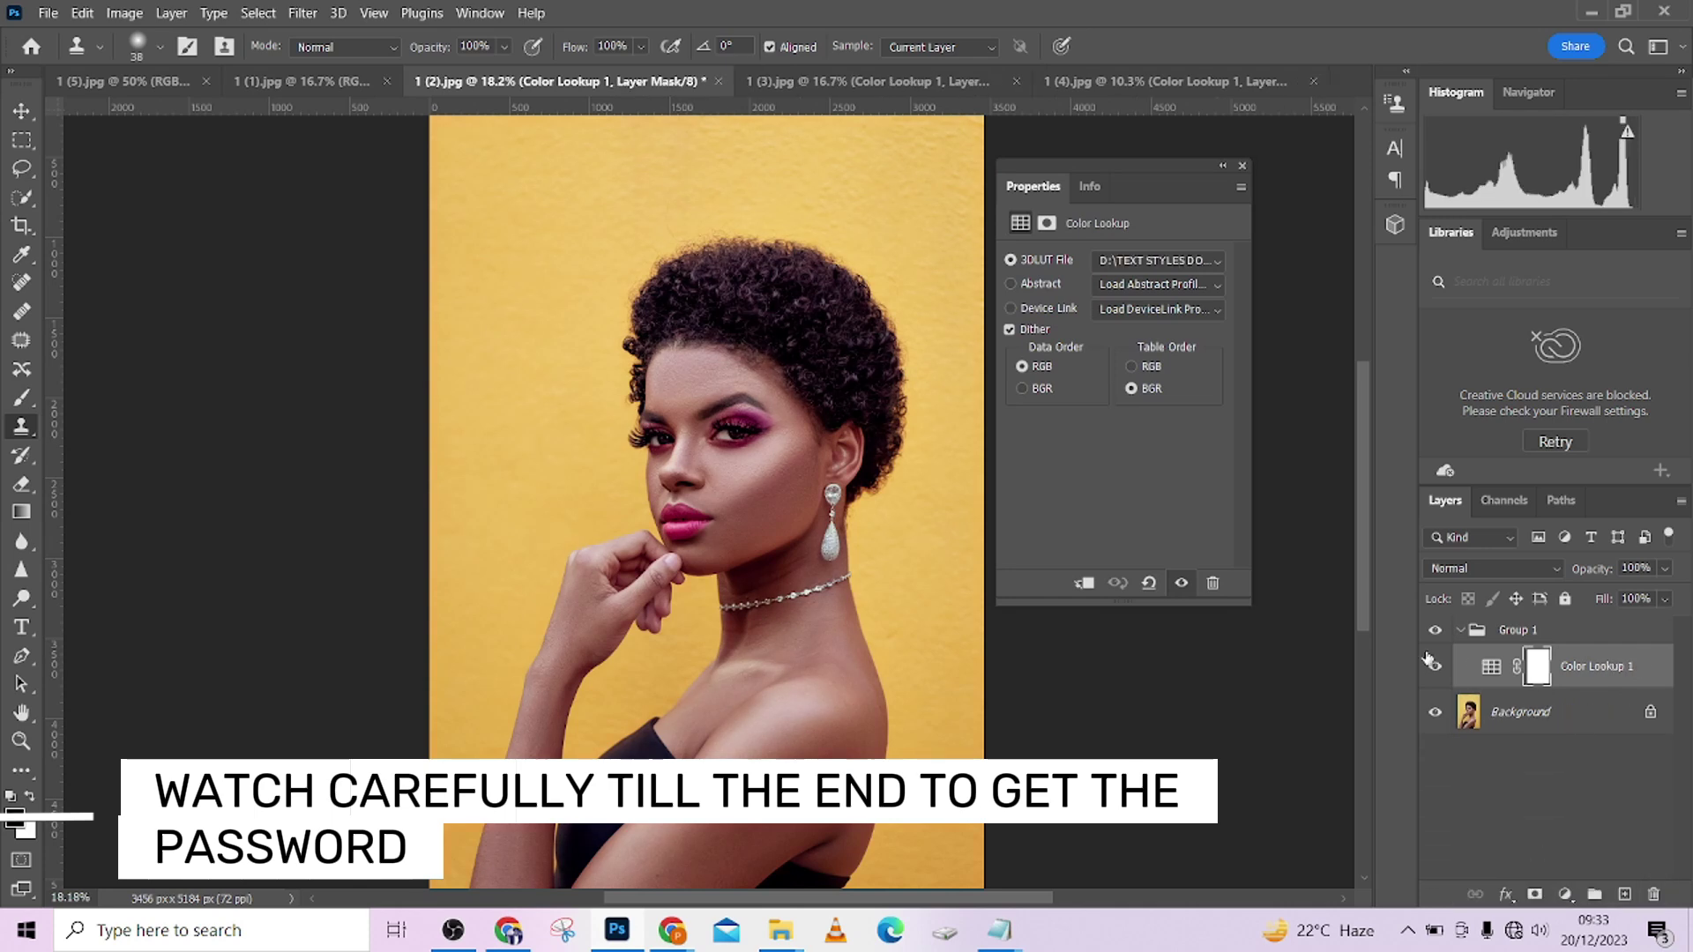
# Step: Load PGA (1).CUBE, then replace it with PGA (4).CUBE on the yellow portrait's Color Lookup 1
pyautogui.click(1153, 258)
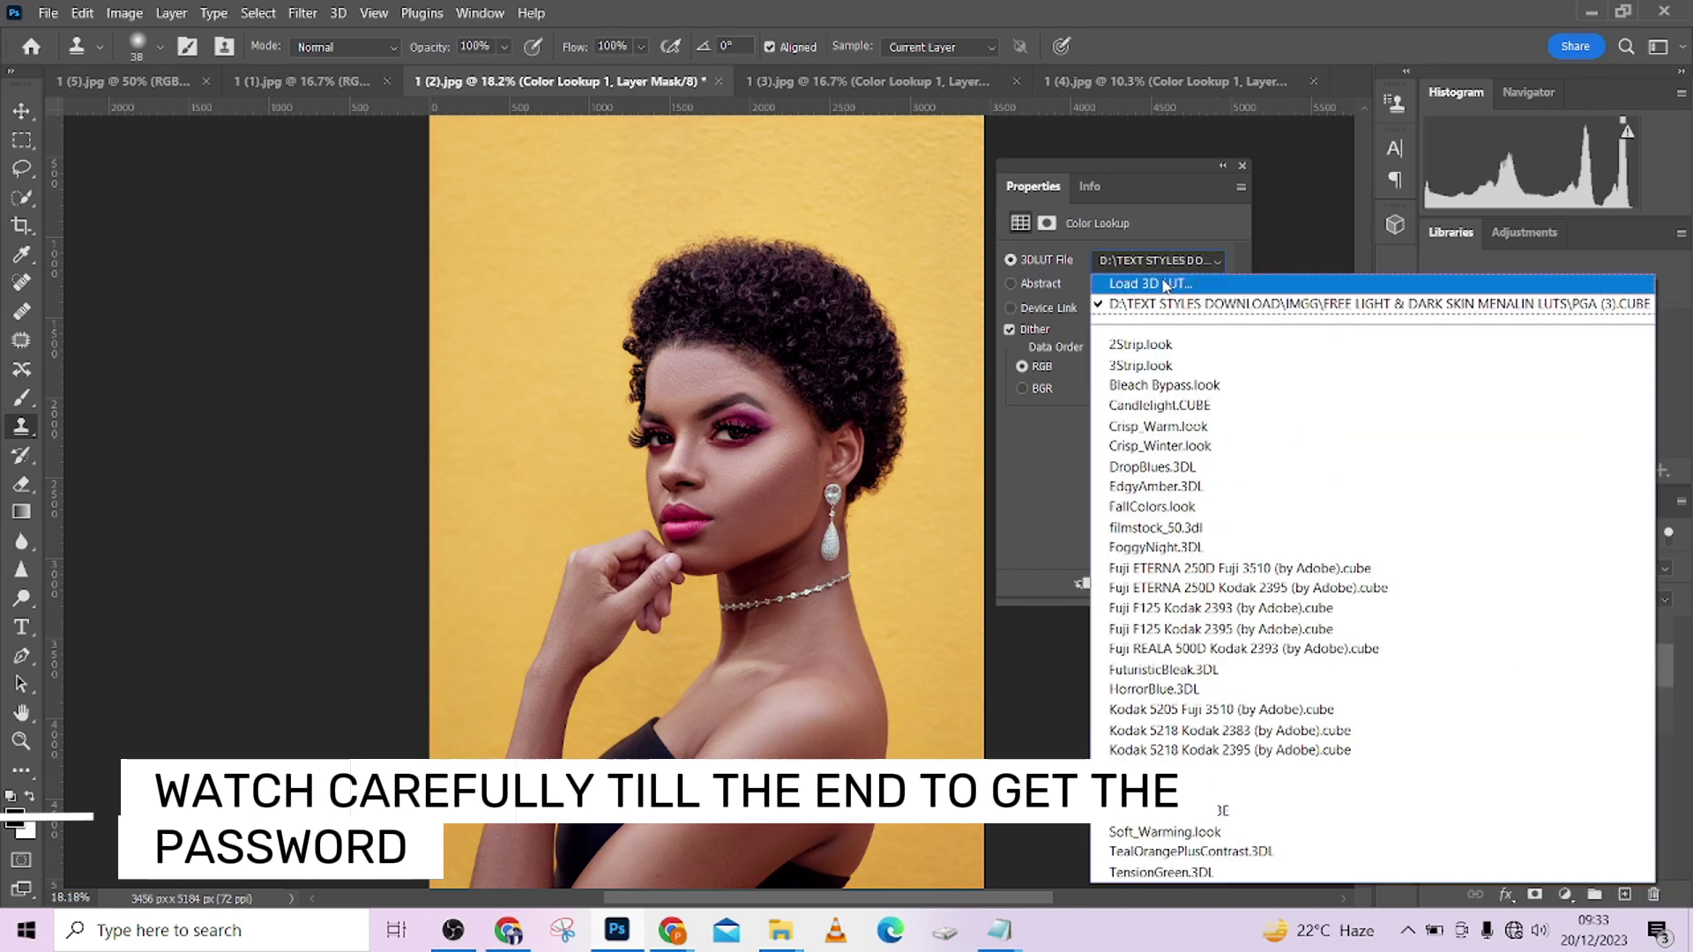
pyautogui.click(1162, 281)
pyautogui.click(1040, 234)
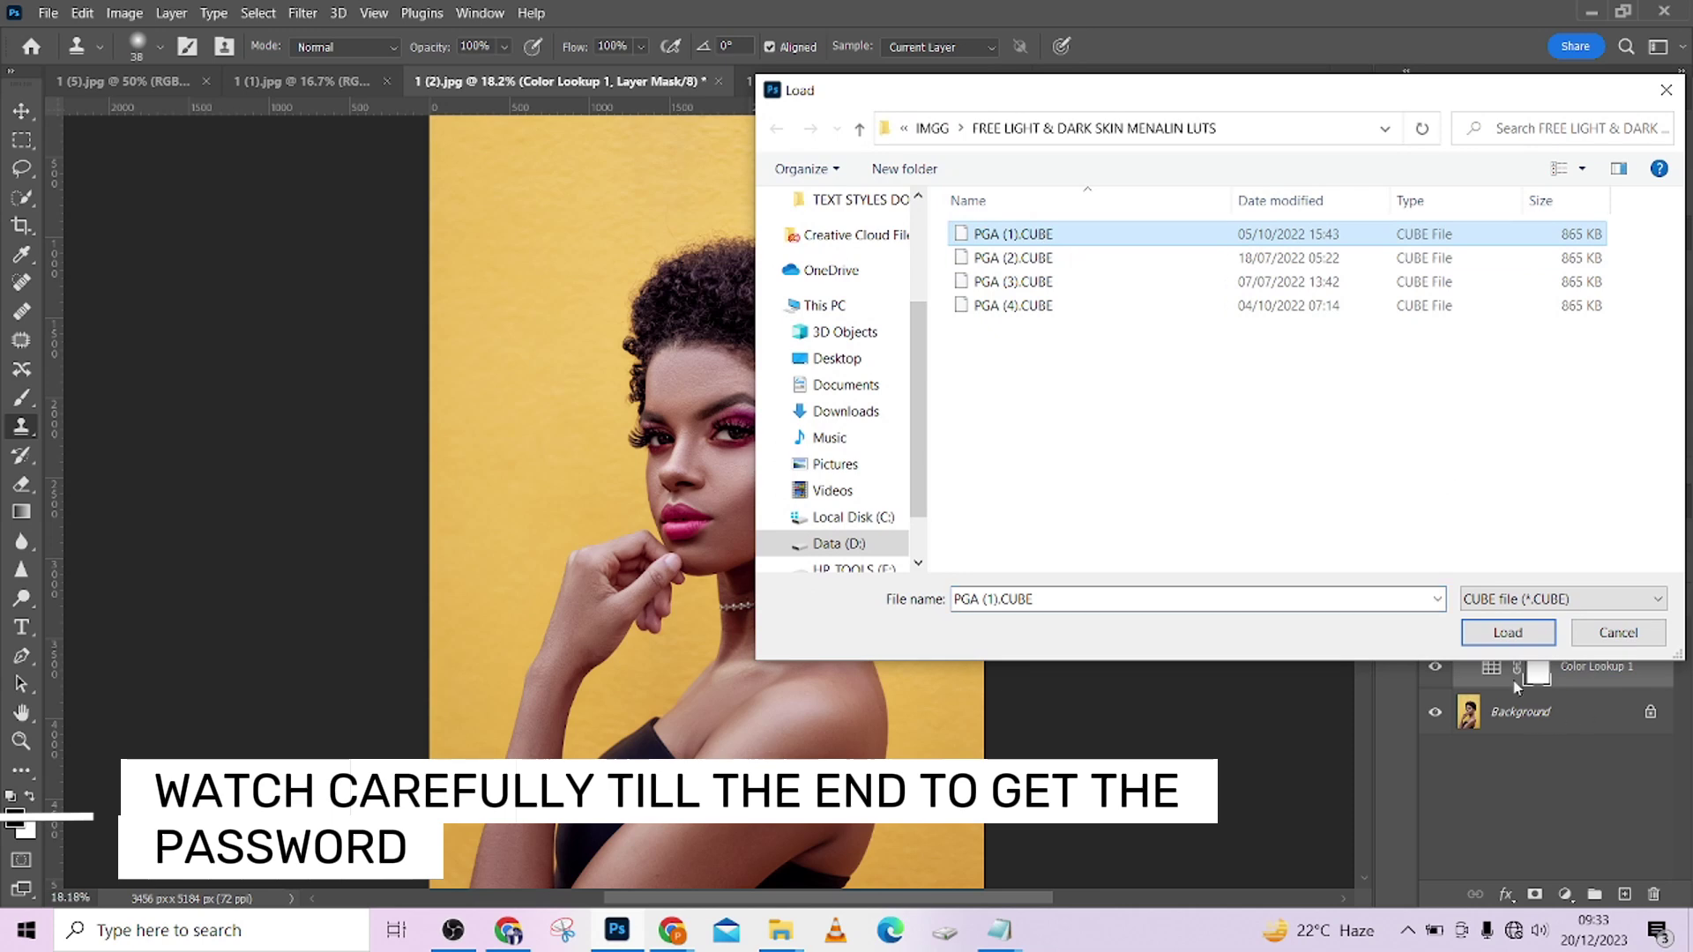
pyautogui.click(1499, 635)
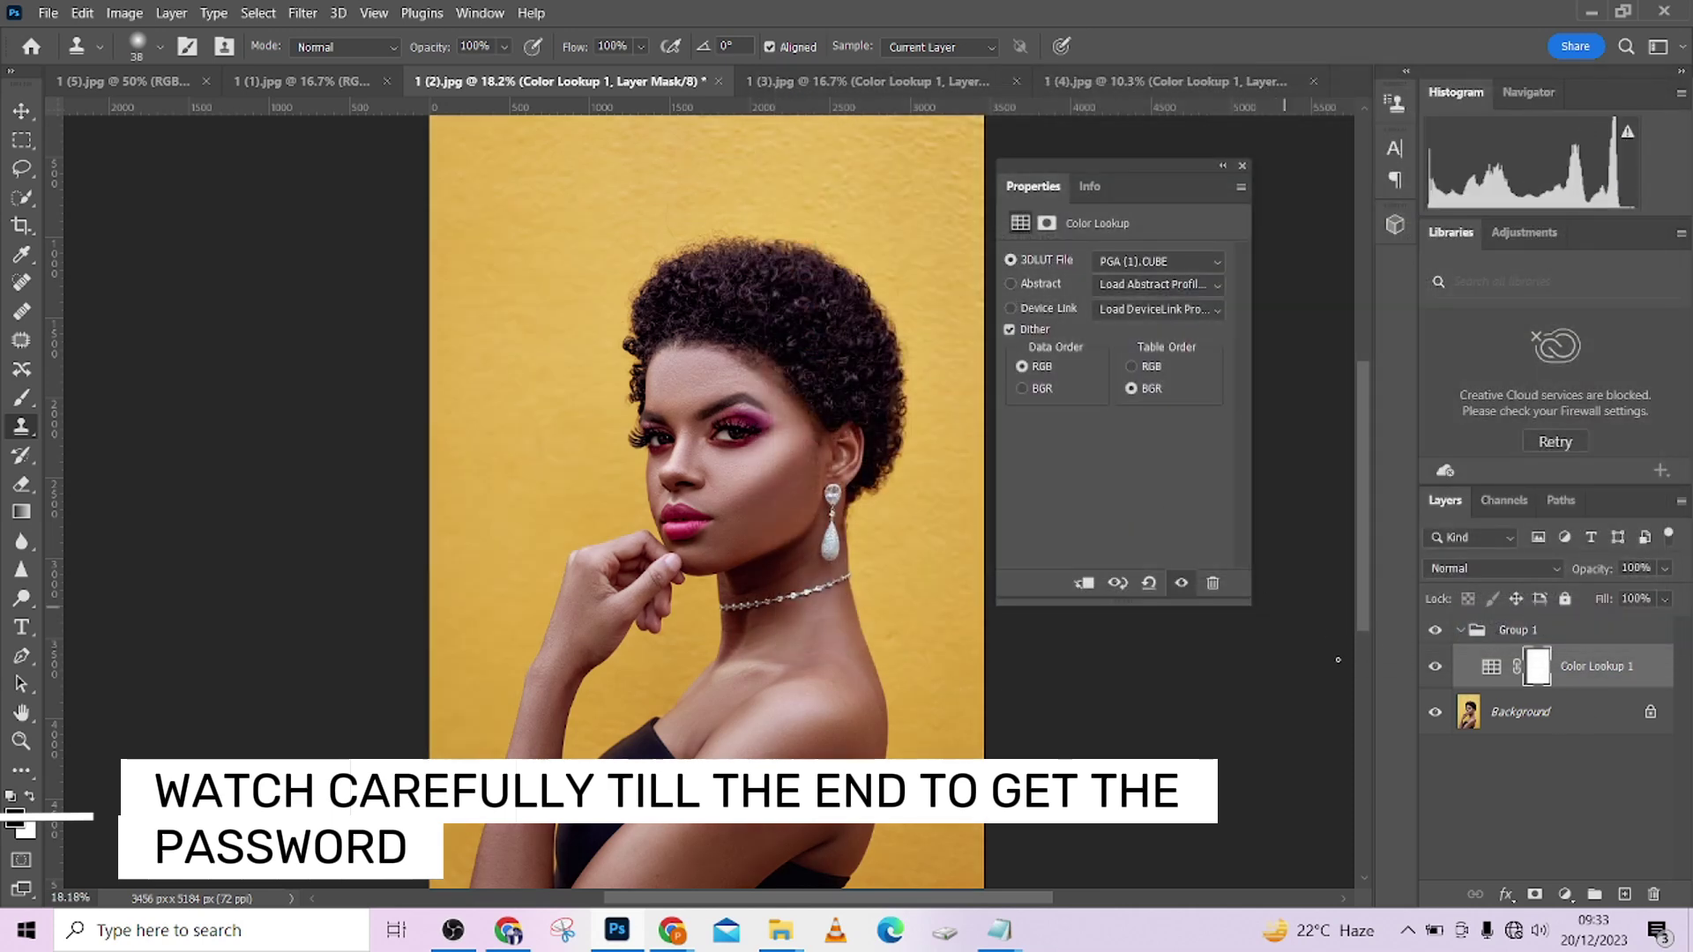
pyautogui.click(1436, 670)
pyautogui.click(1166, 265)
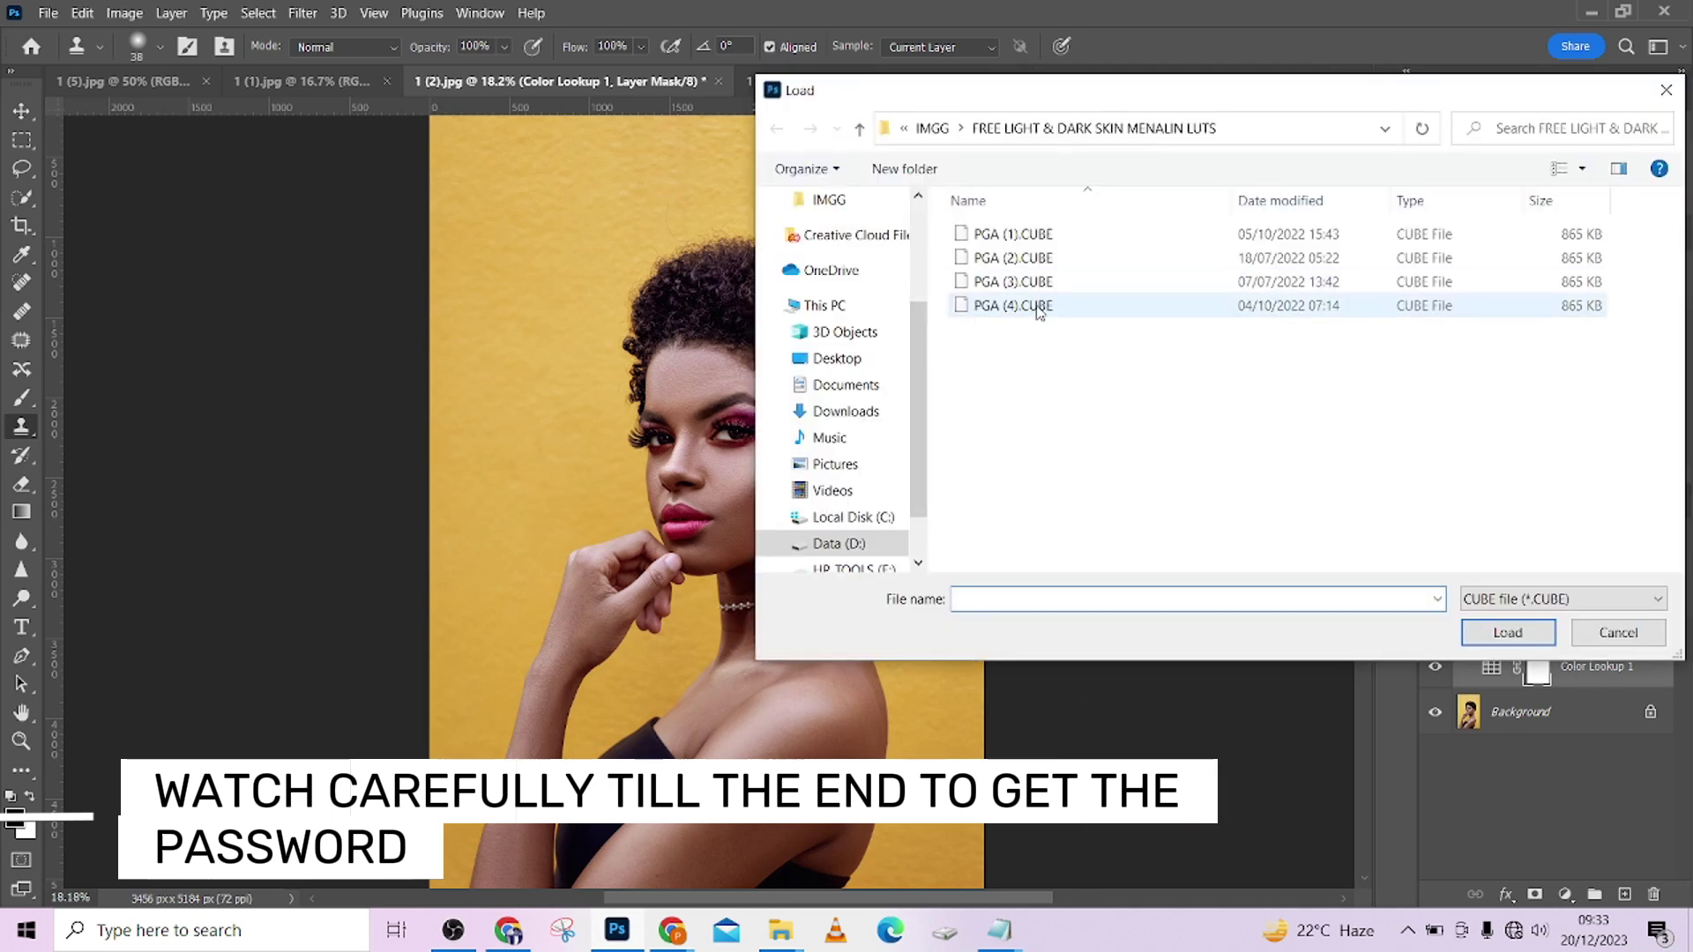
pyautogui.click(1038, 309)
pyautogui.click(1508, 632)
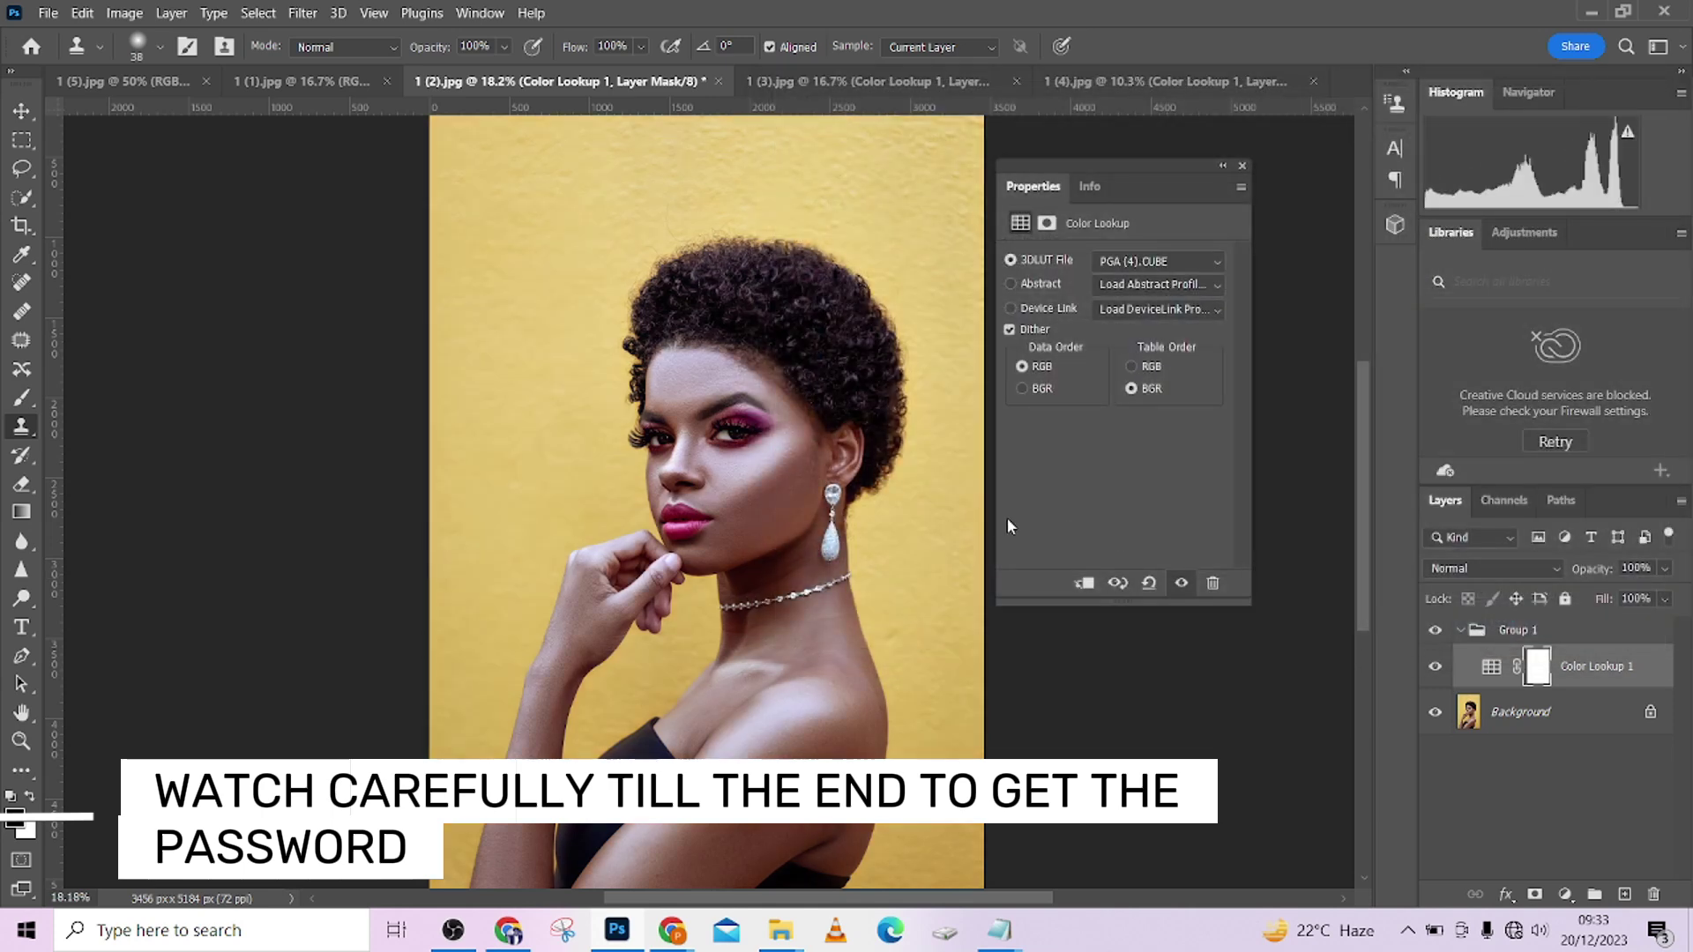
pyautogui.click(1435, 633)
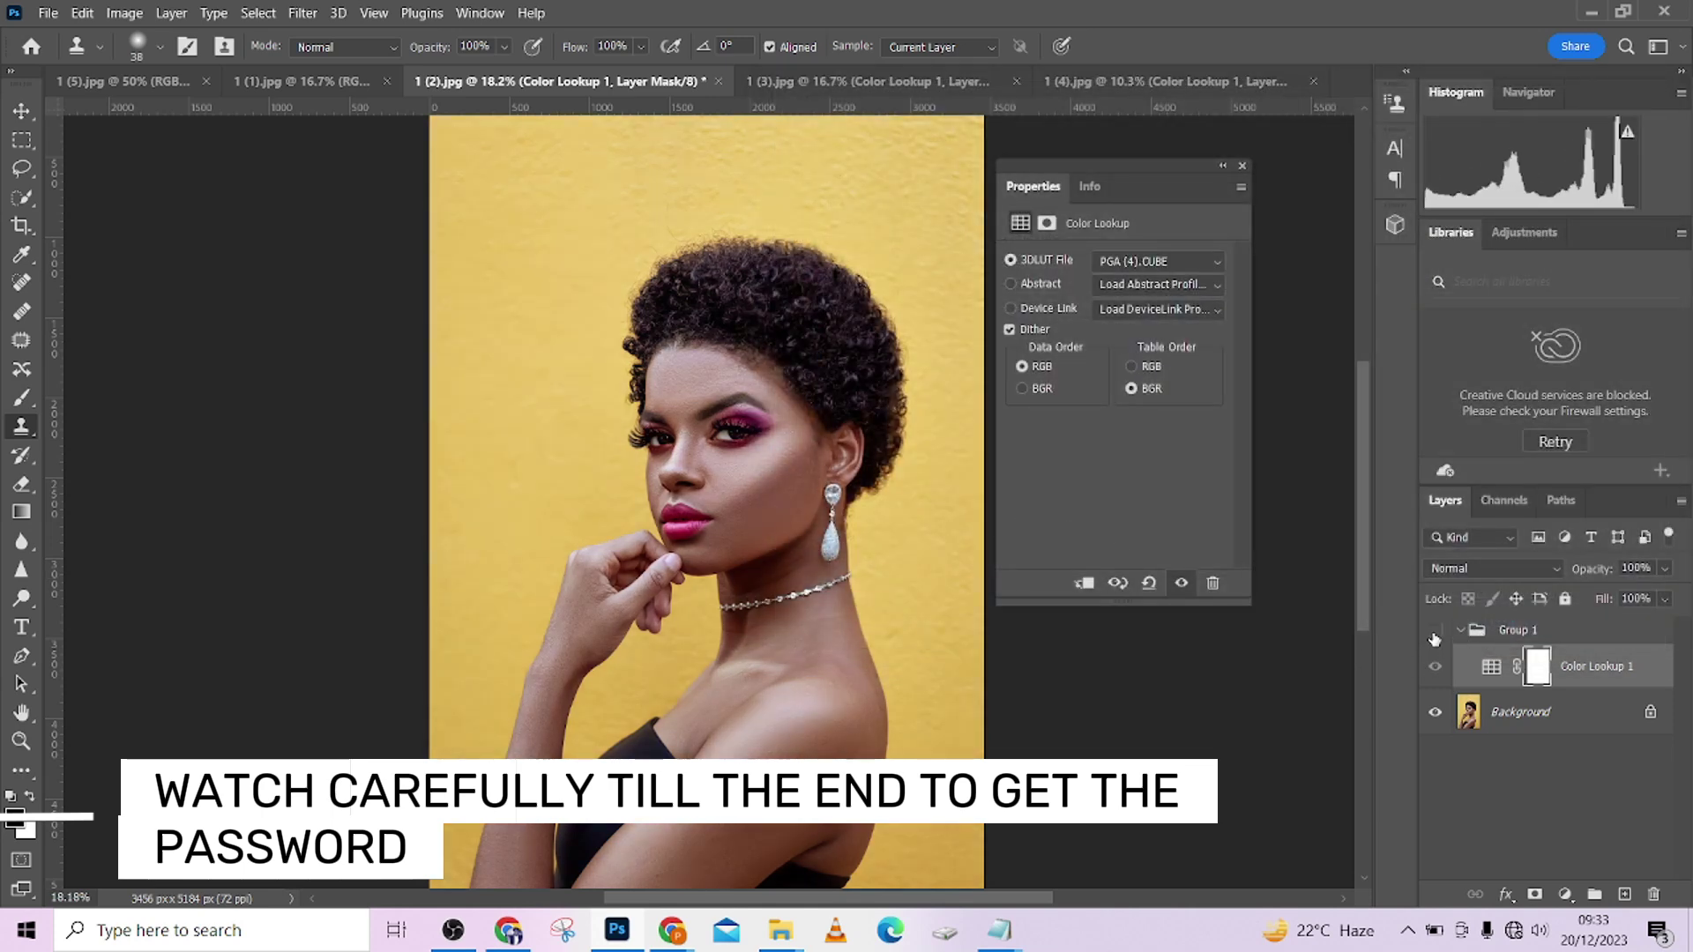
# Step: Compare the grade on and off, then lower Color Lookup 1's opacity to 60%
pyautogui.click(1435, 633)
pyautogui.scroll(5, 767, 525)
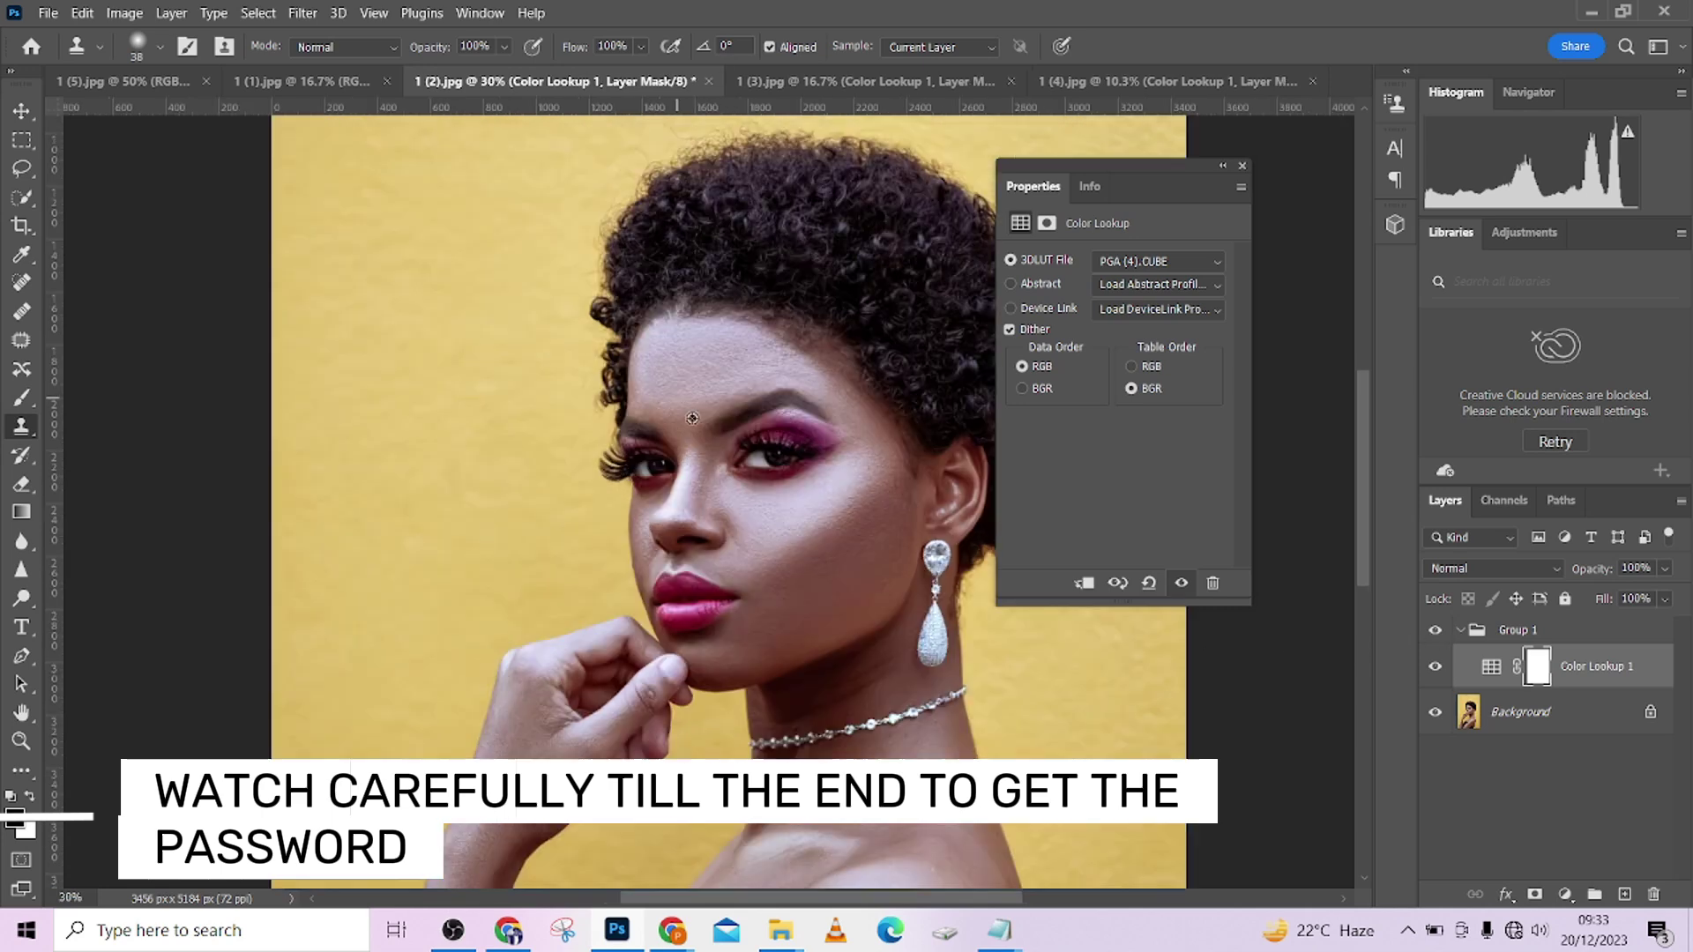
pyautogui.scroll(-3, 725, 434)
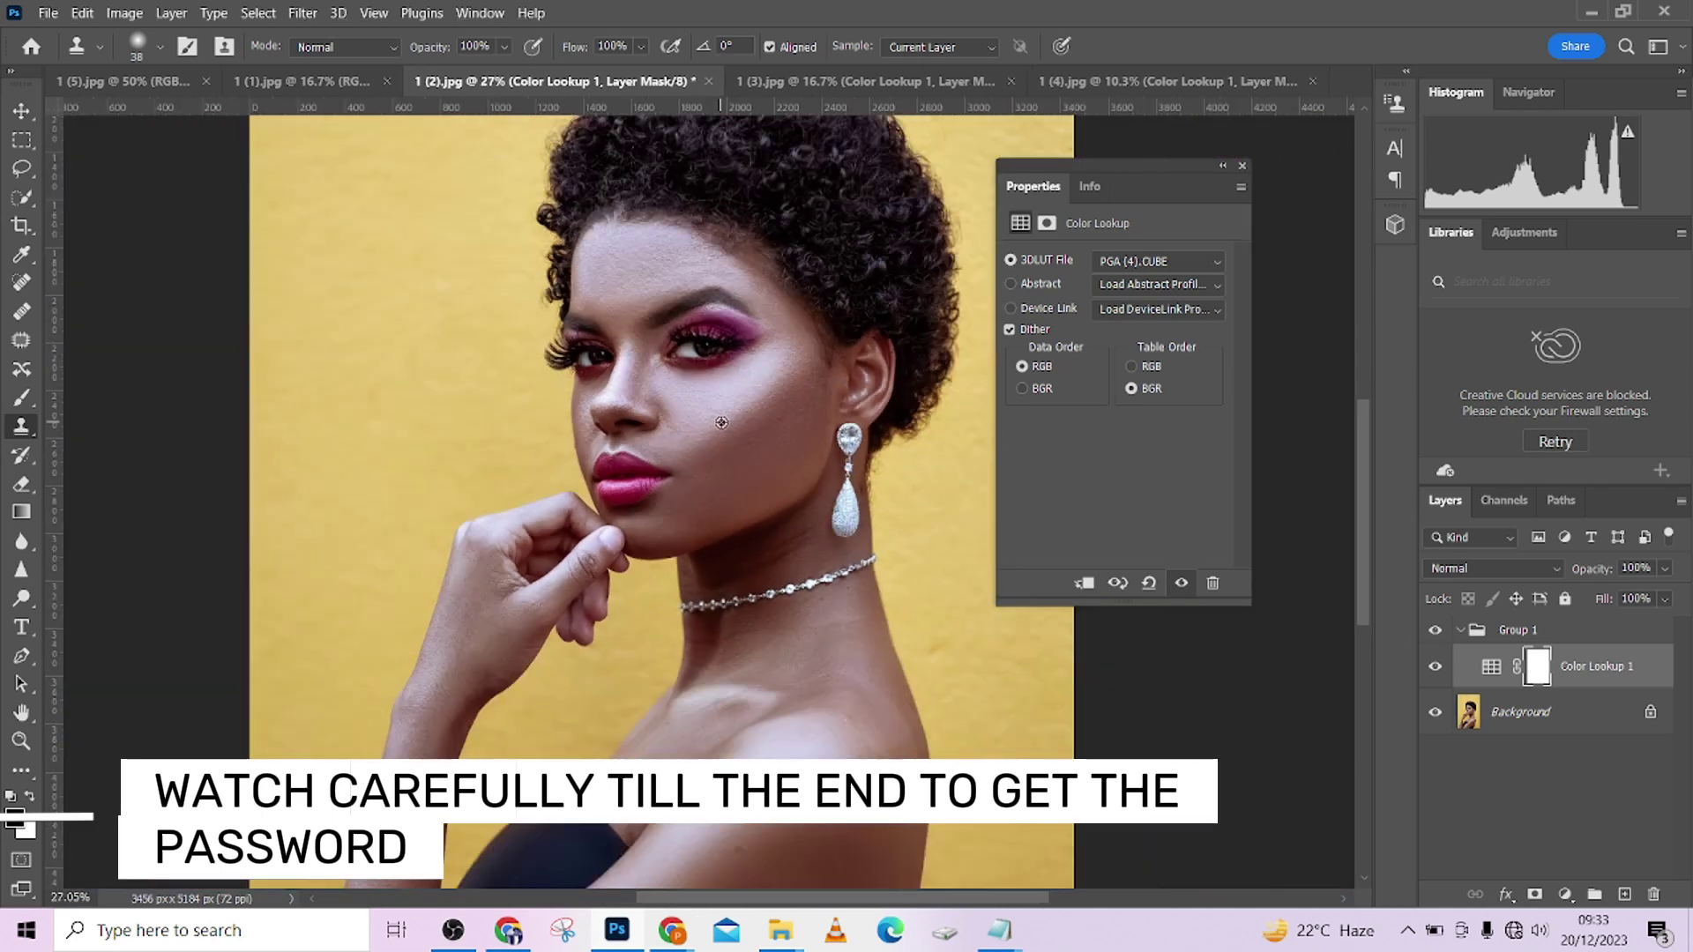
pyautogui.click(1436, 666)
pyautogui.click(1436, 669)
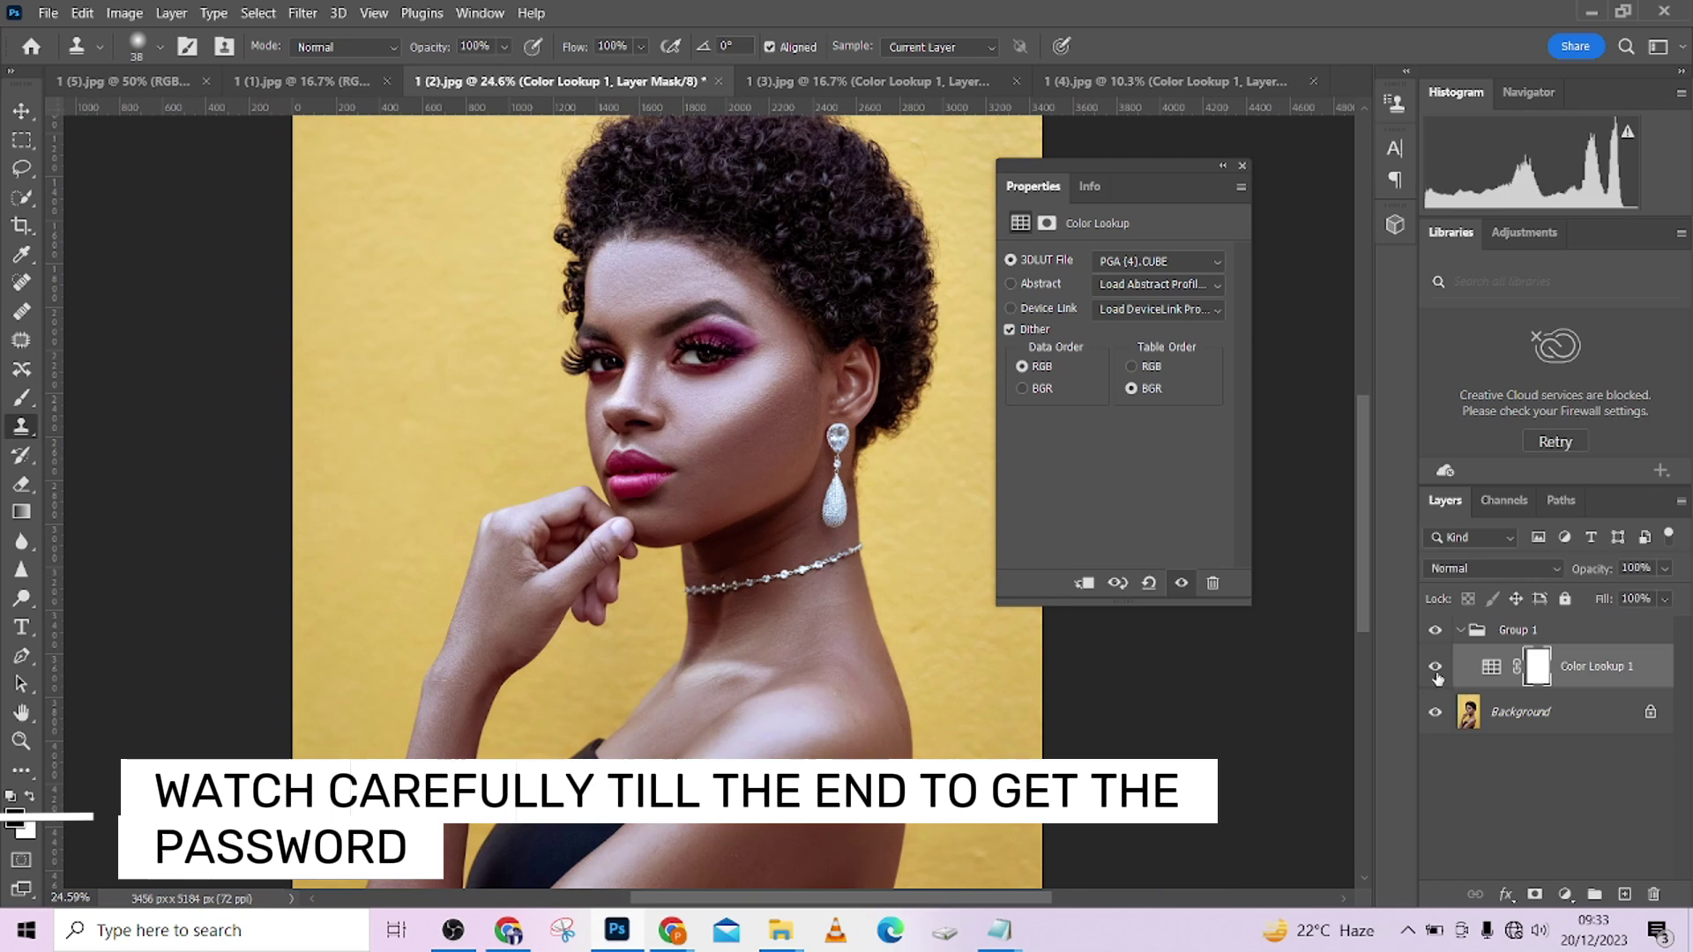
pyautogui.click(1663, 569)
pyautogui.click(1637, 596)
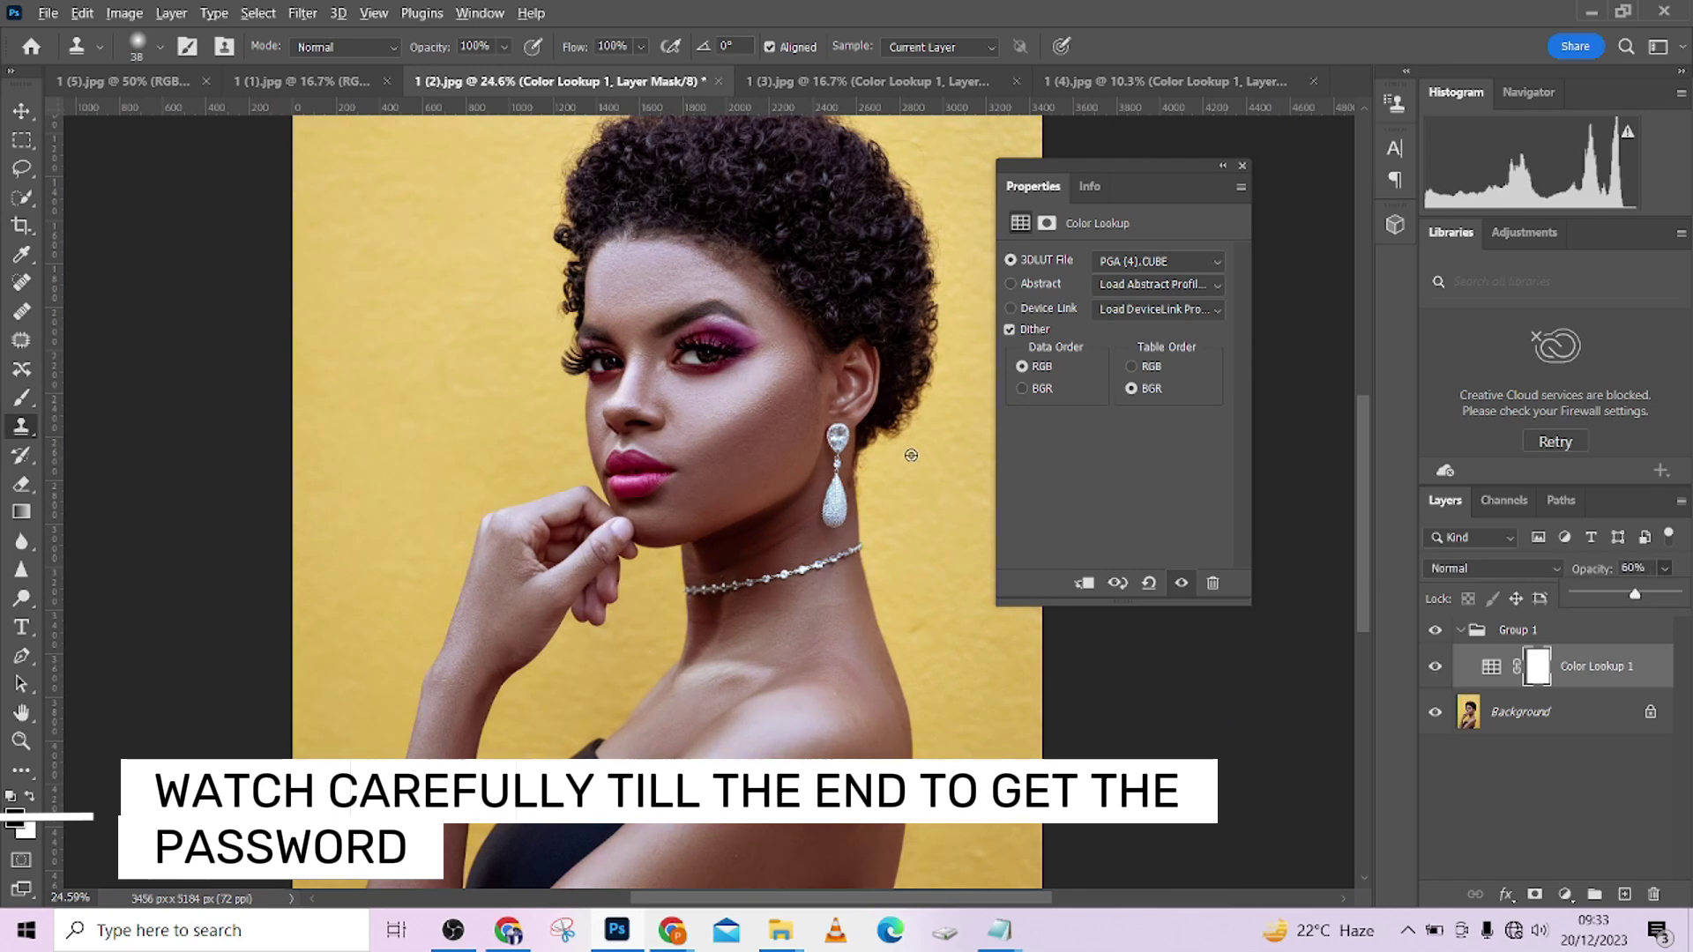
pyautogui.scroll(-2, 912, 455)
# Step: Preview Luminosity, Divide, Hard Mix, Soft Light, Screen and Darker Color blends, then restore Normal
pyautogui.click(1490, 569)
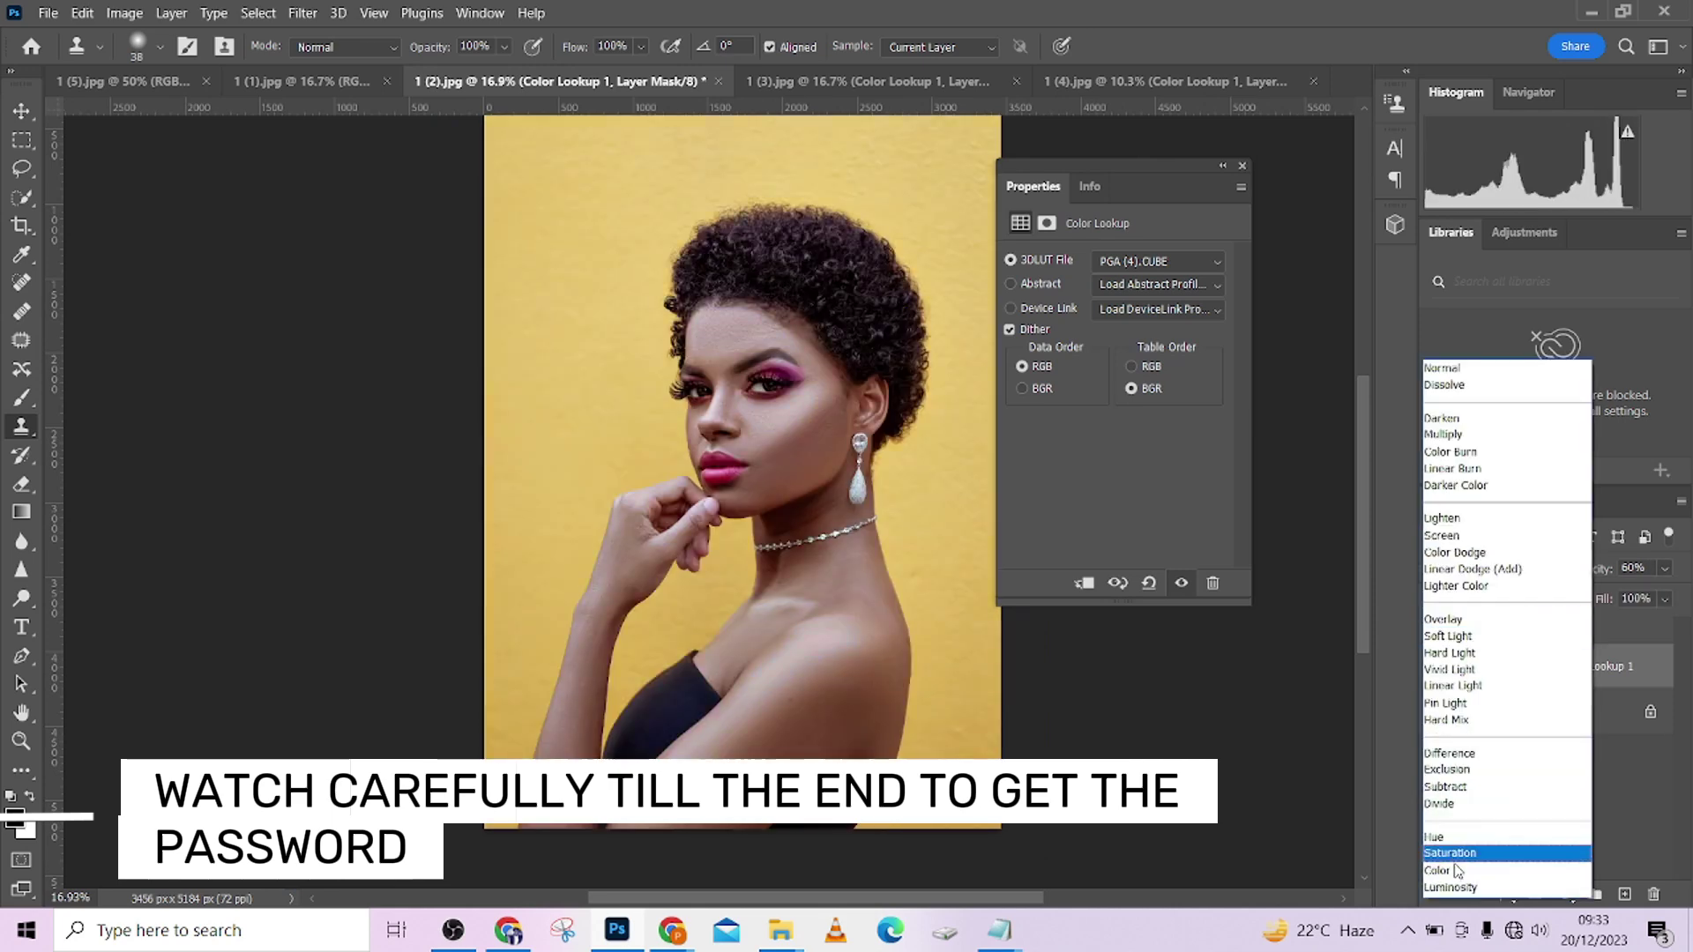
pyautogui.click(1453, 889)
pyautogui.press('Up')
pyautogui.press('Up')
pyautogui.press('Up')
pyautogui.press('Up')
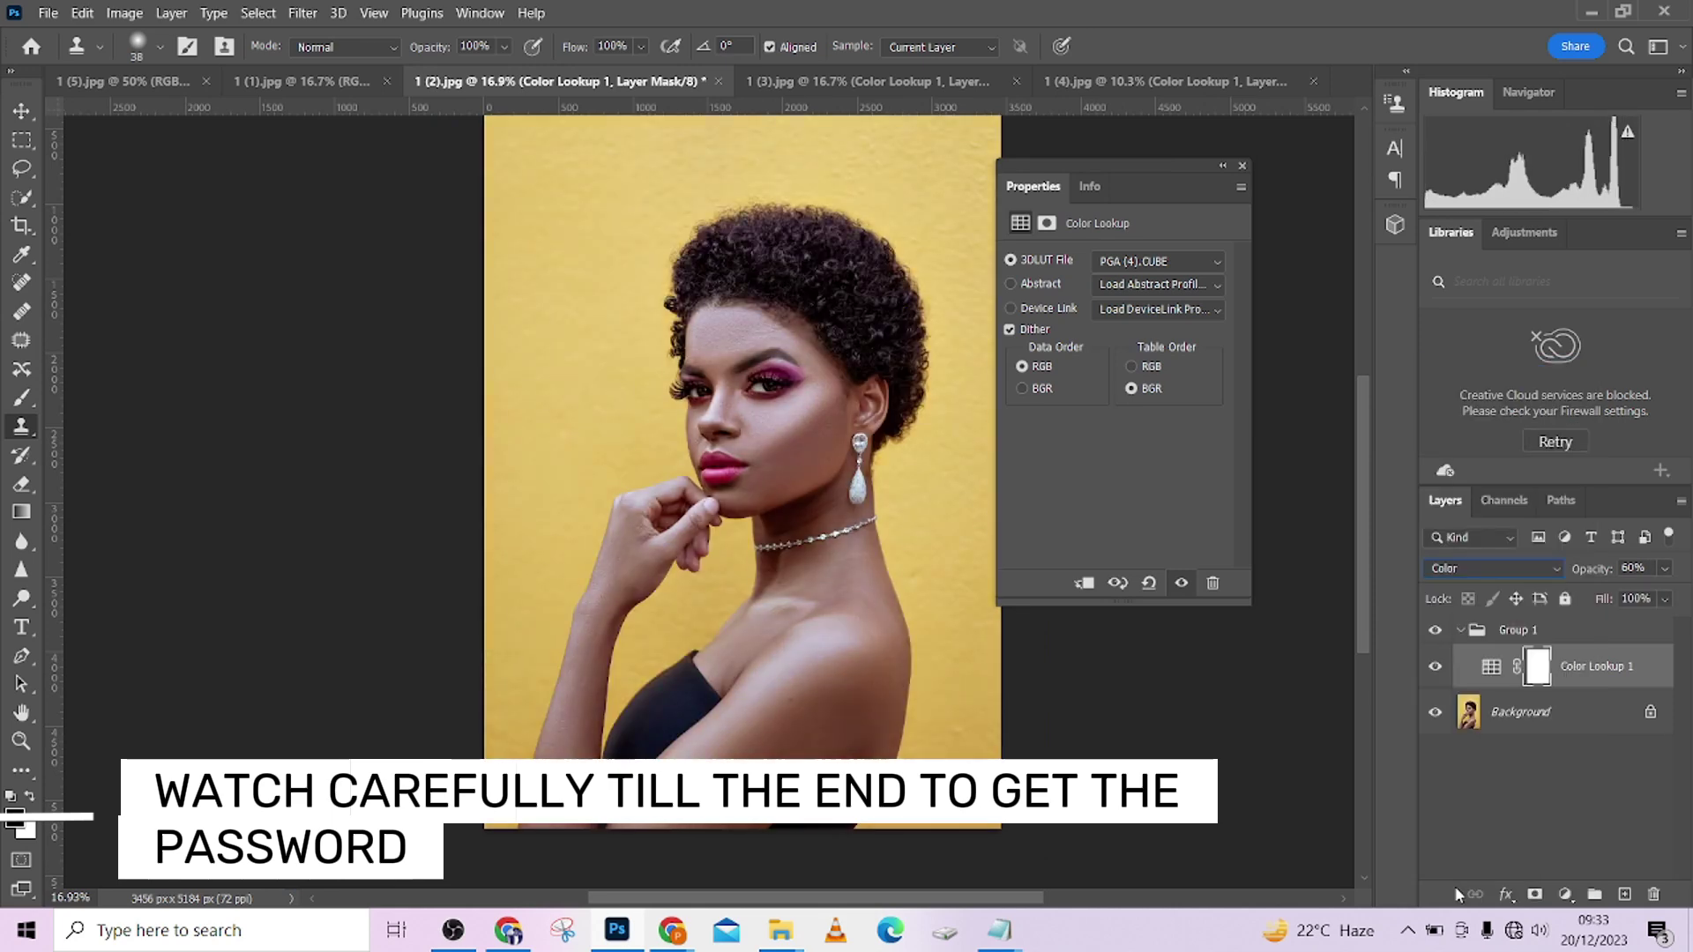
pyautogui.press('Up')
pyautogui.press('Up')
pyautogui.press('Up')
pyautogui.press('Up')
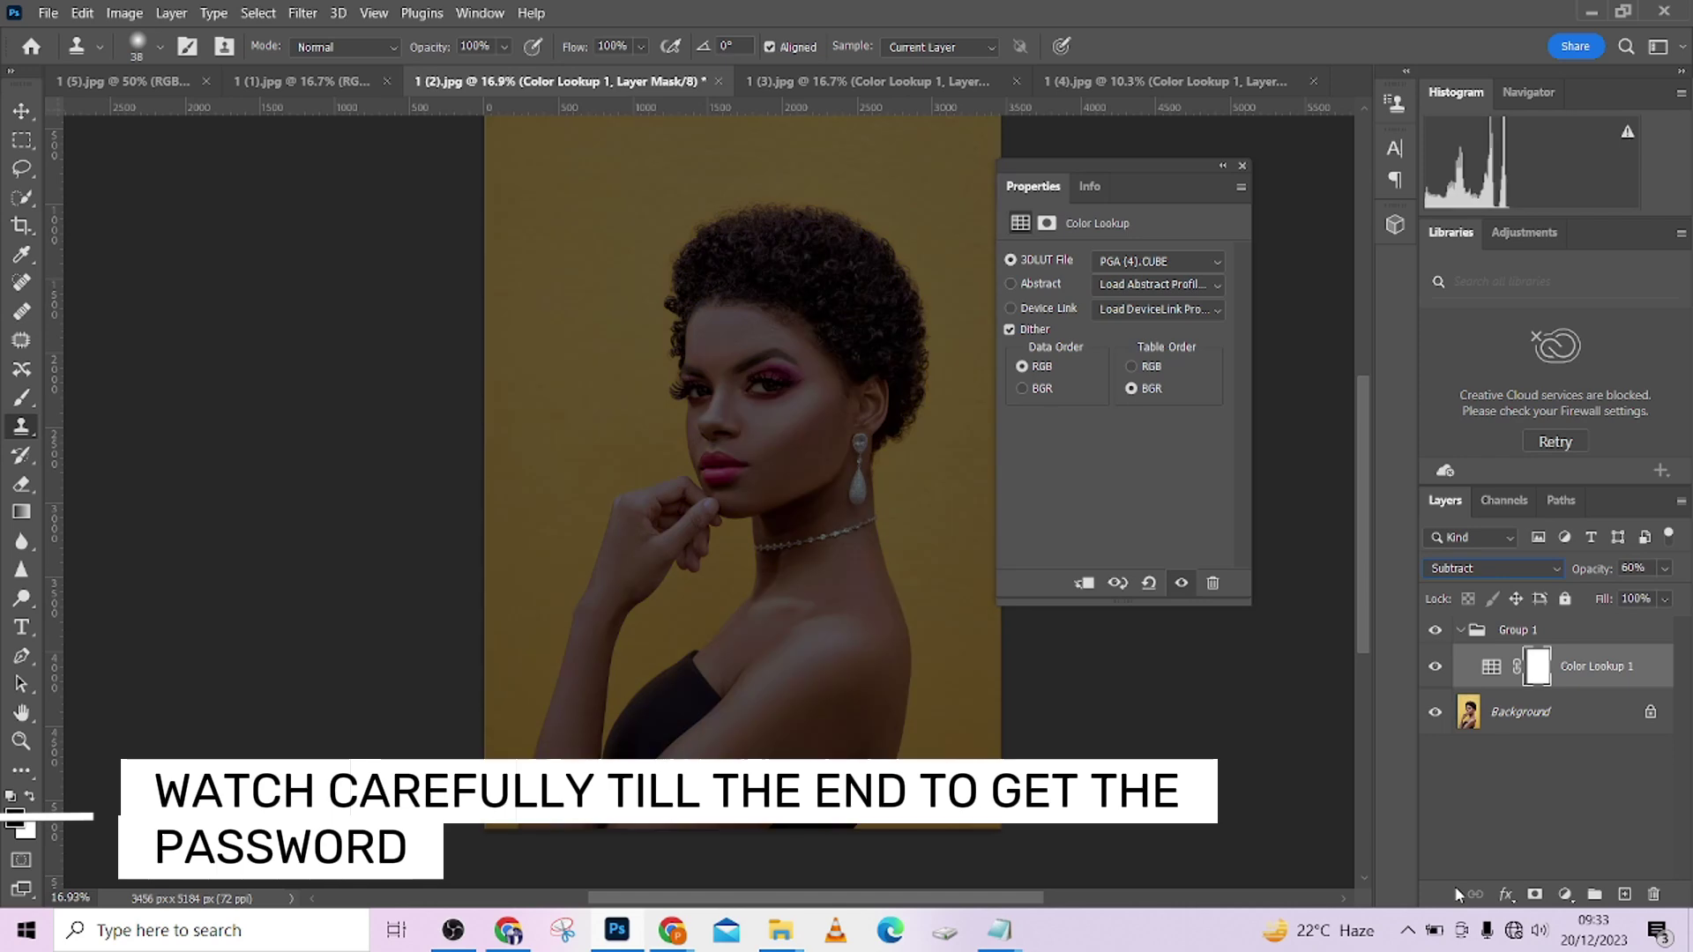
pyautogui.press('Up')
pyautogui.press('Up')
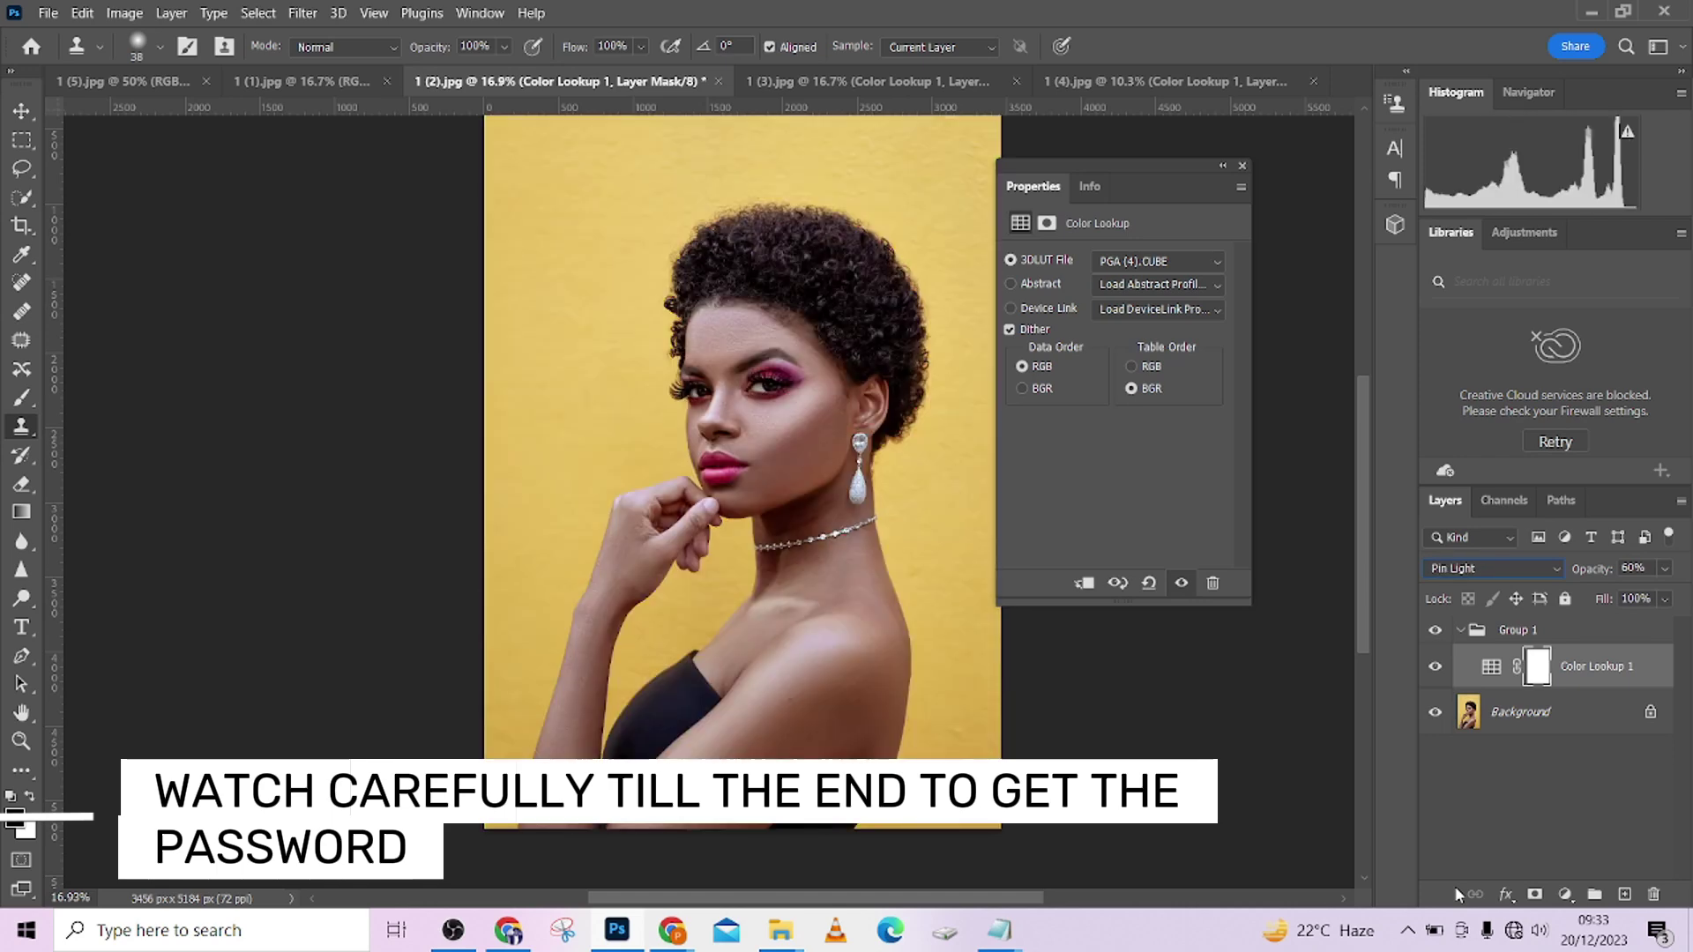
pyautogui.press('Up')
pyautogui.press('Up')
pyautogui.press('Up')
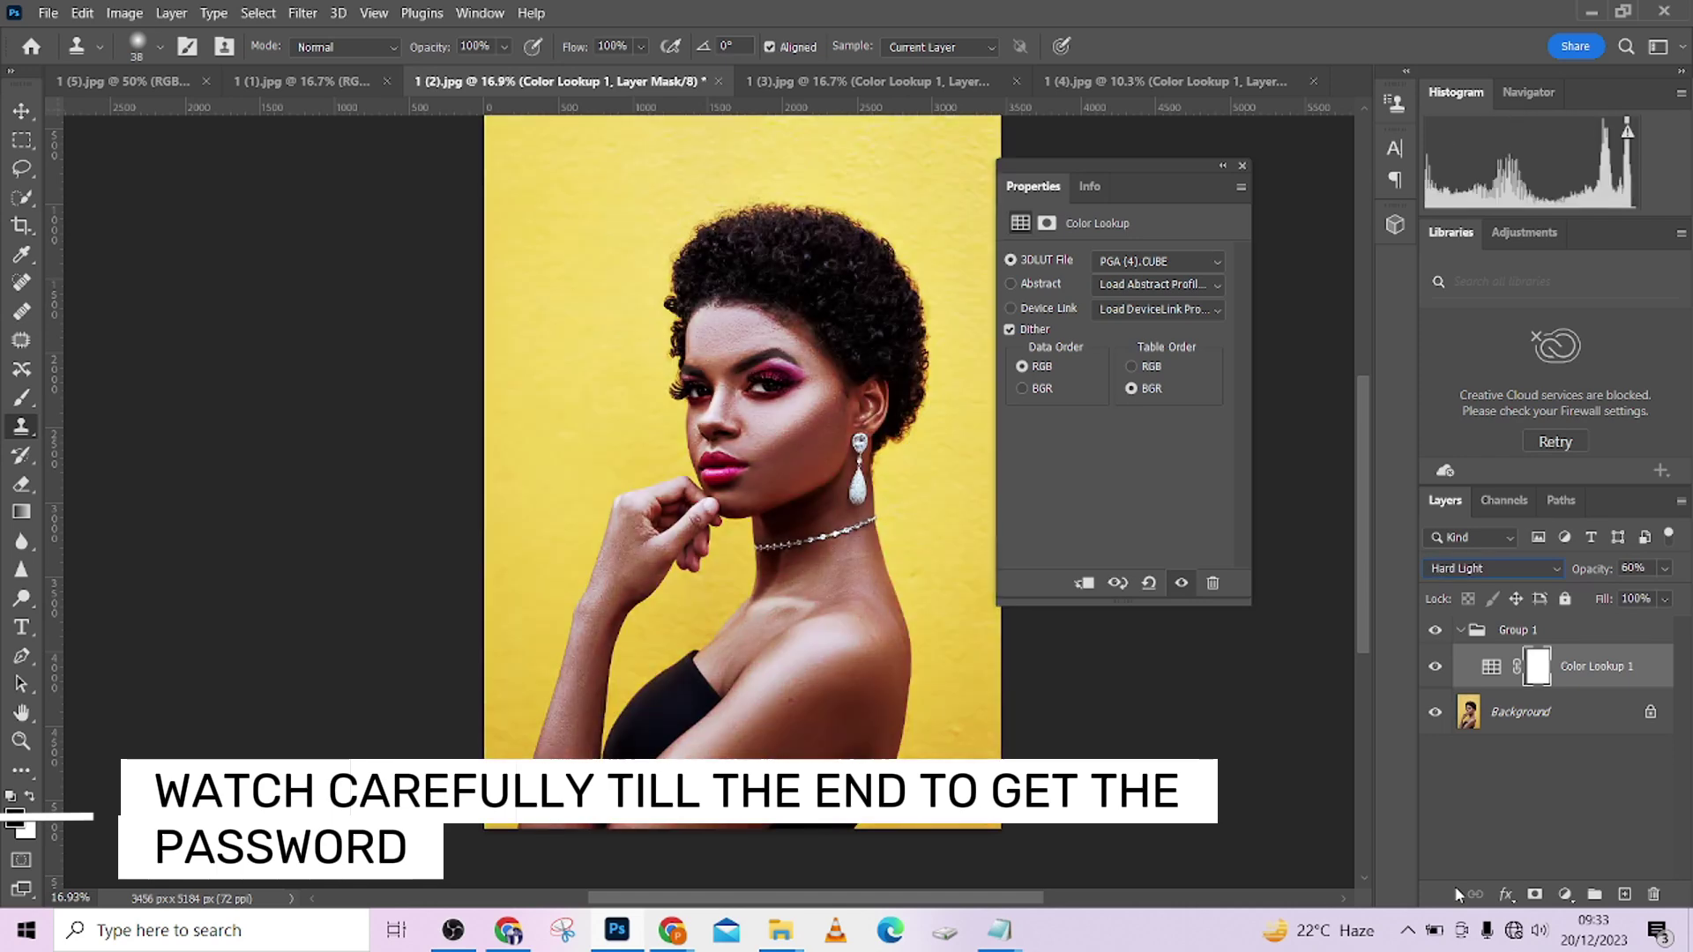
pyautogui.press('Up')
pyautogui.press('Up')
pyautogui.press('Up')
pyautogui.press('Up')
pyautogui.press('Up')
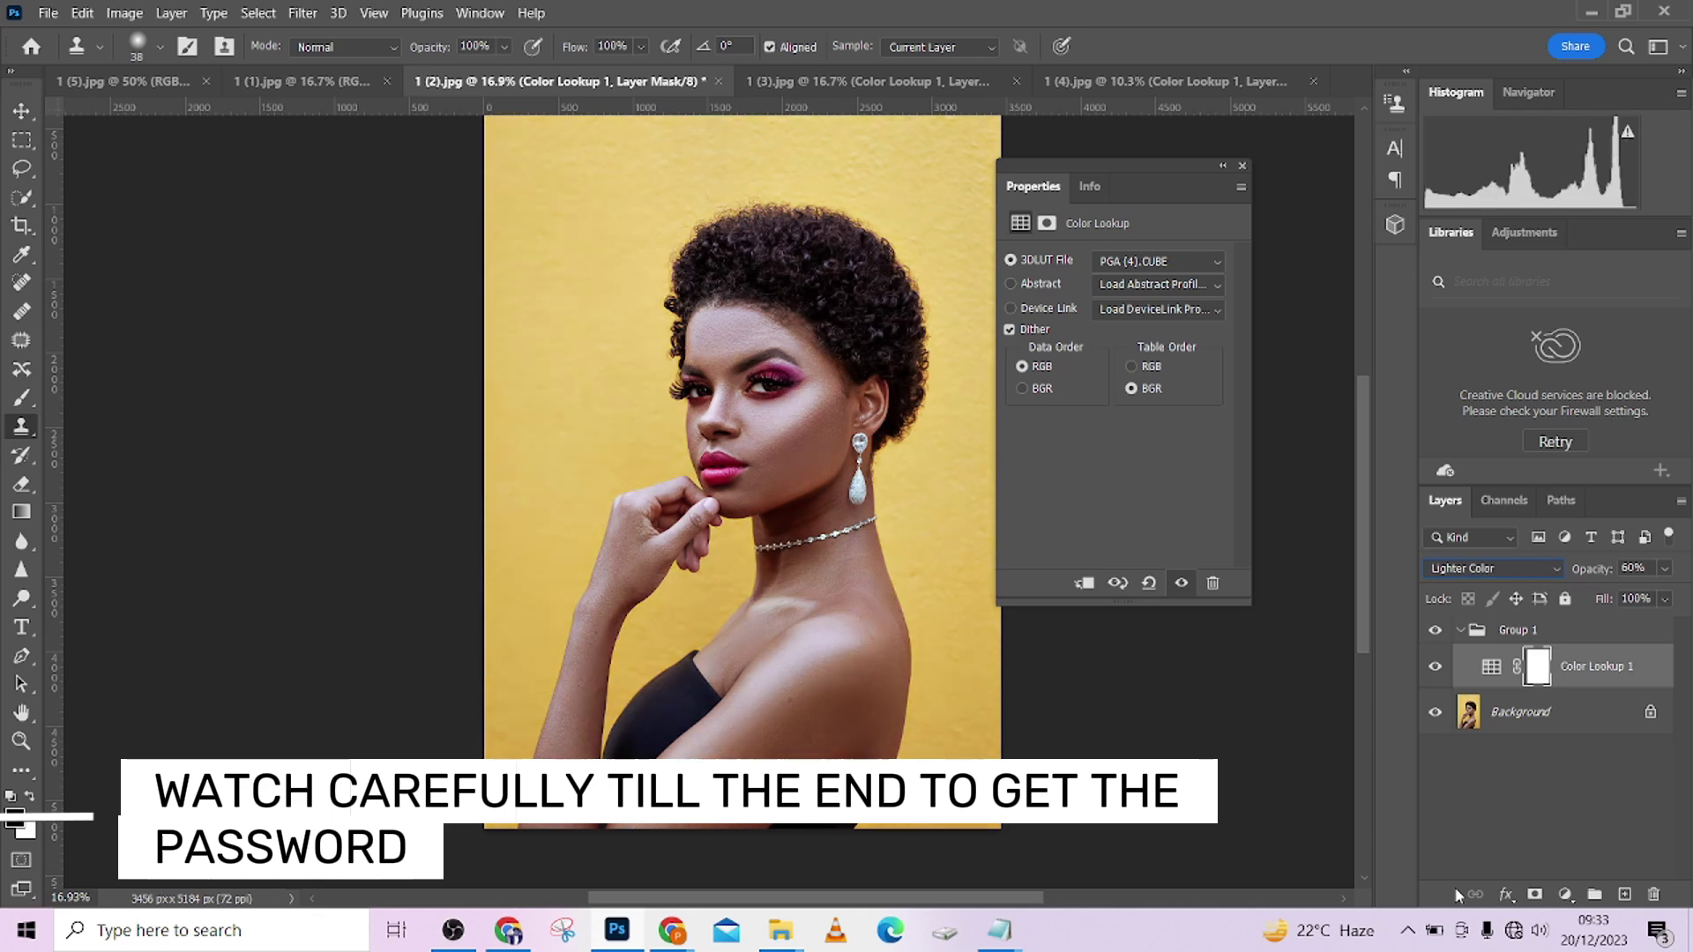
pyautogui.press('Up')
pyautogui.press('Up')
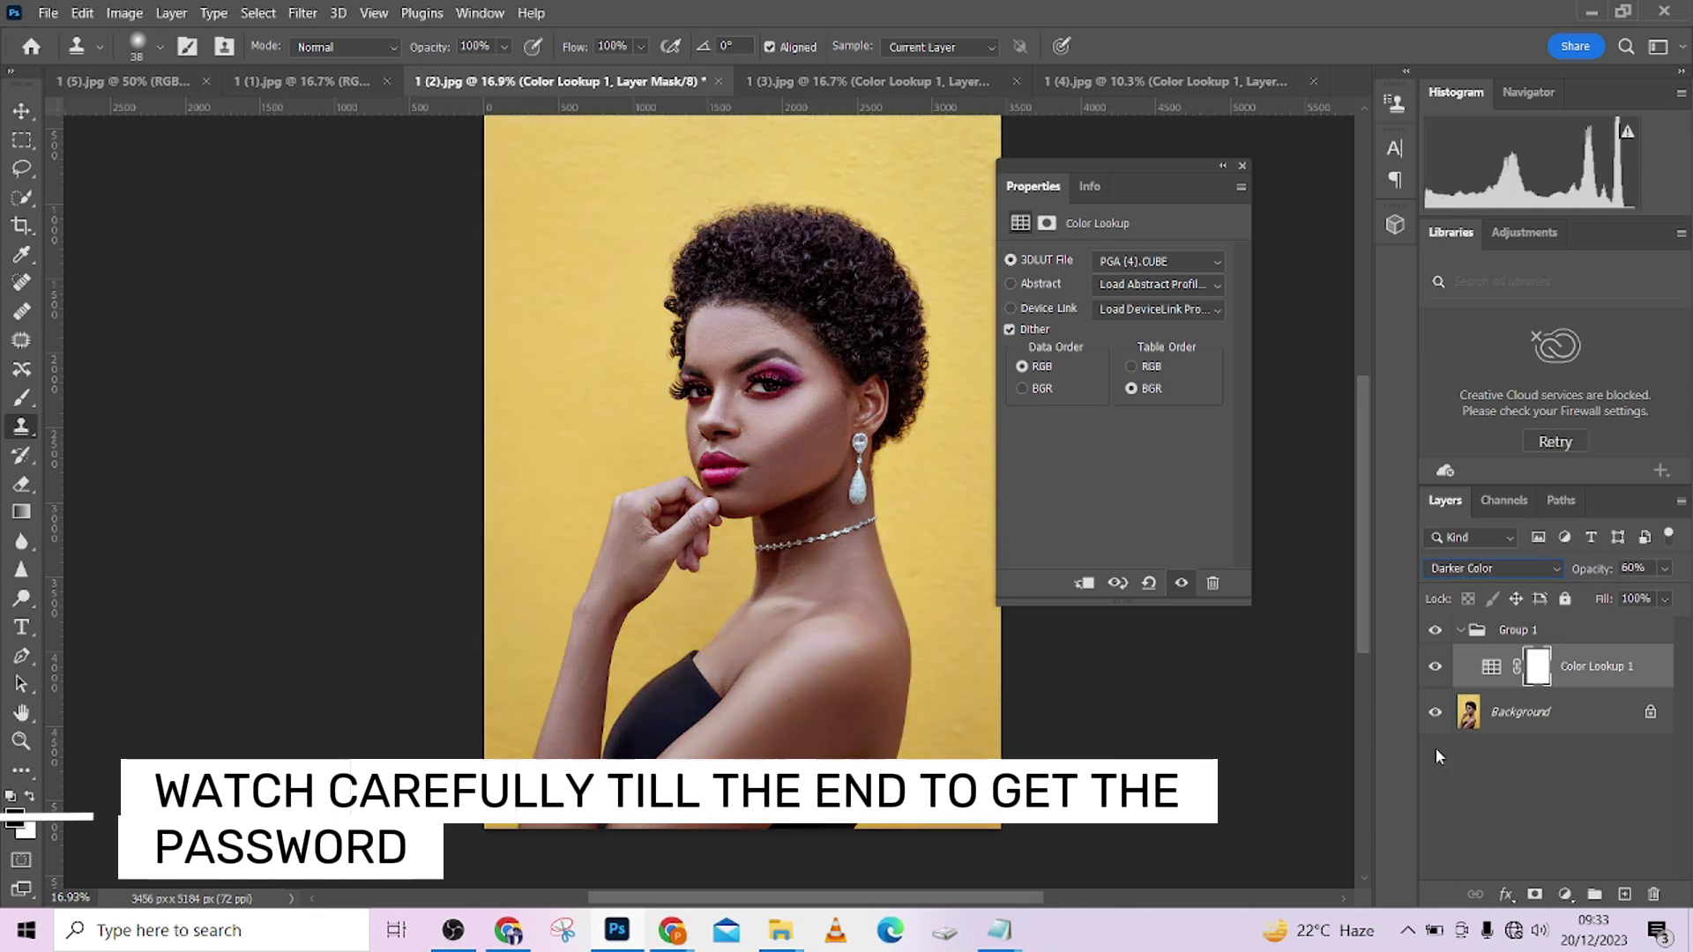
pyautogui.click(1441, 568)
pyautogui.click(1474, 368)
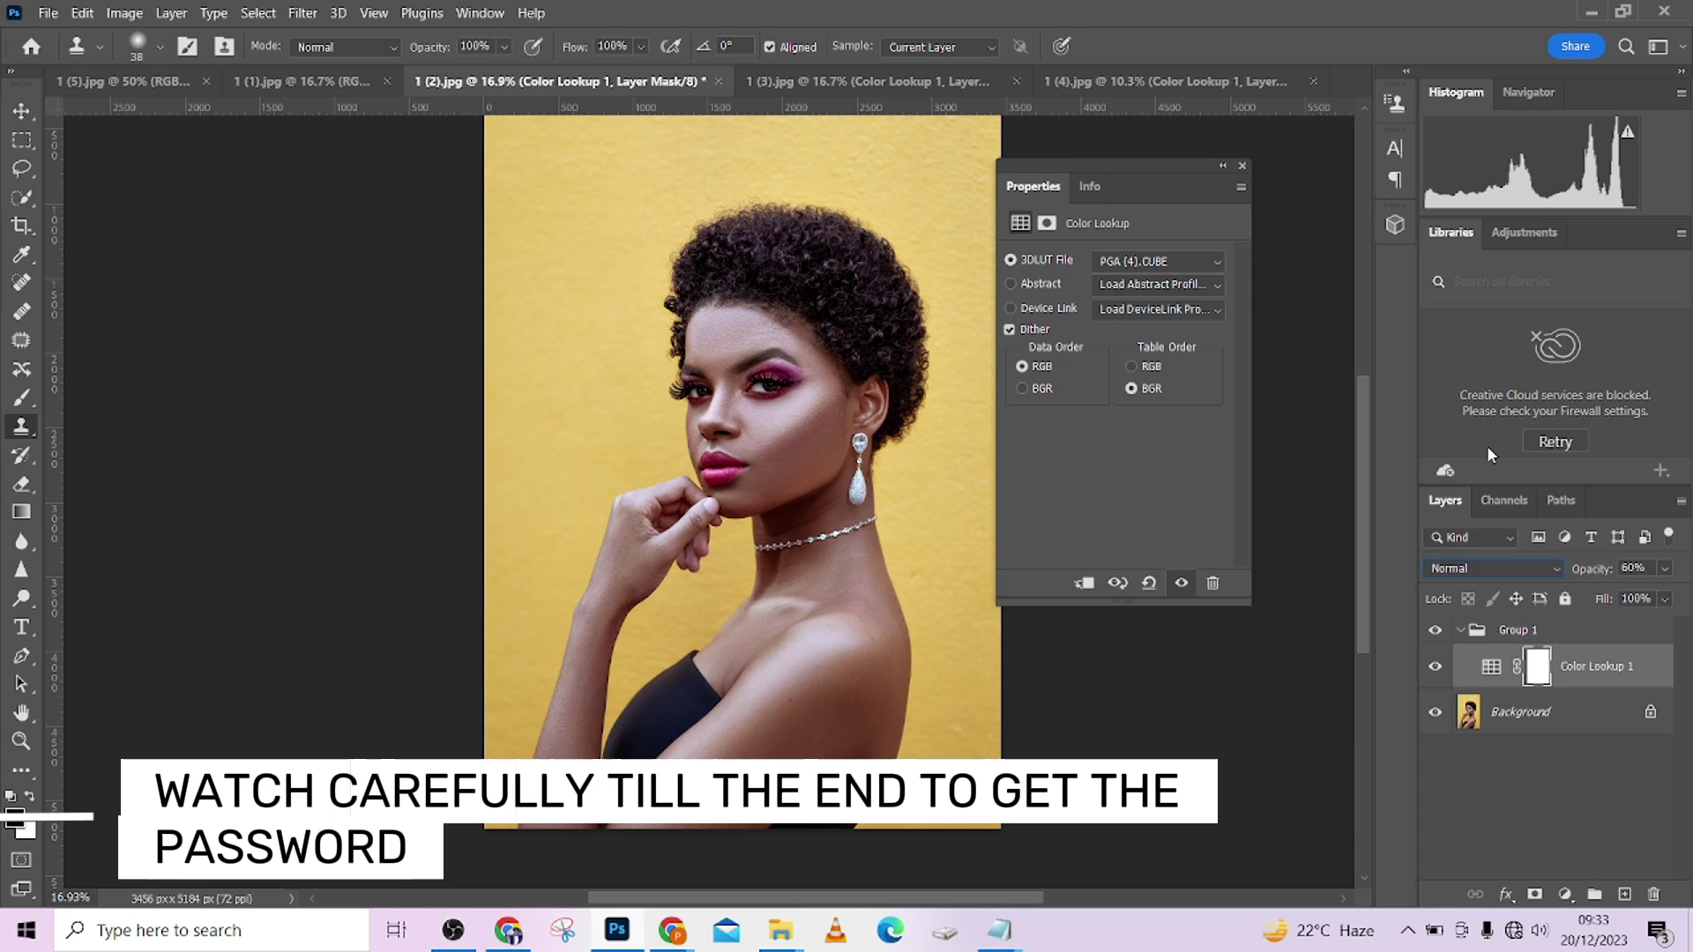
# Step: Compare Group 1 before and after, then copy Color Lookup 1 into the 1 (1).jpg portrait
pyautogui.click(1437, 630)
pyautogui.click(1437, 631)
pyautogui.moveTo(1623, 668); pyautogui.dragTo(763, 451)
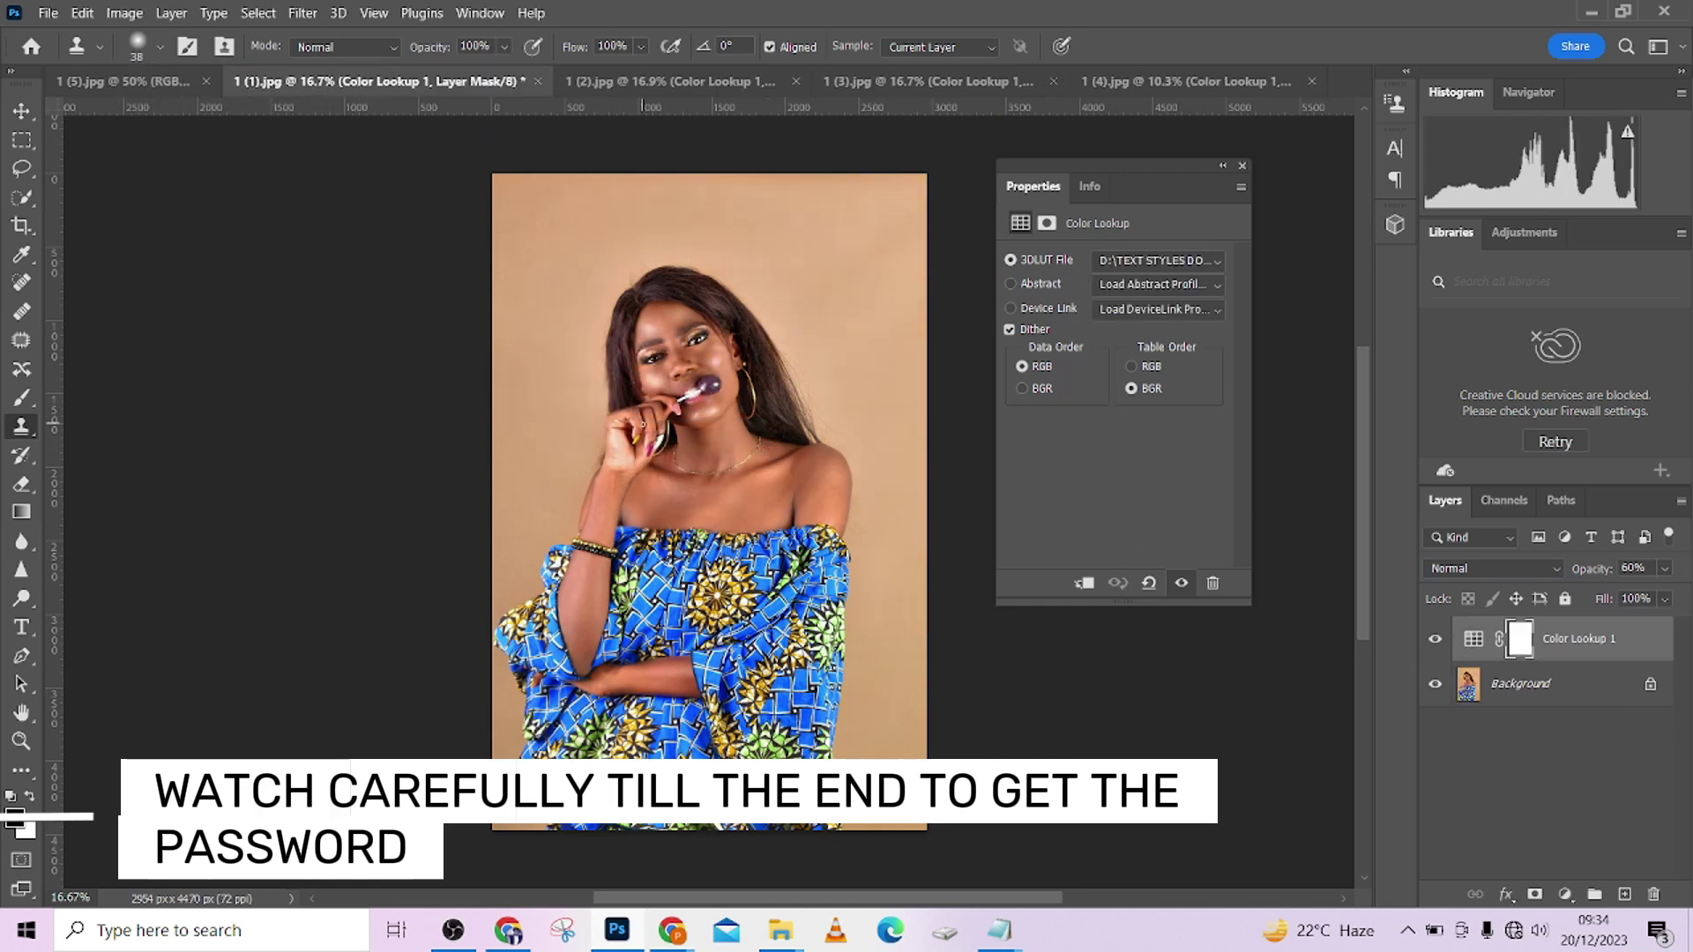
# Step: Show Color Lookup 1, load PGA (3).CUBE as its 3D LUT, and compare before and after
pyautogui.scroll(5, 644, 426)
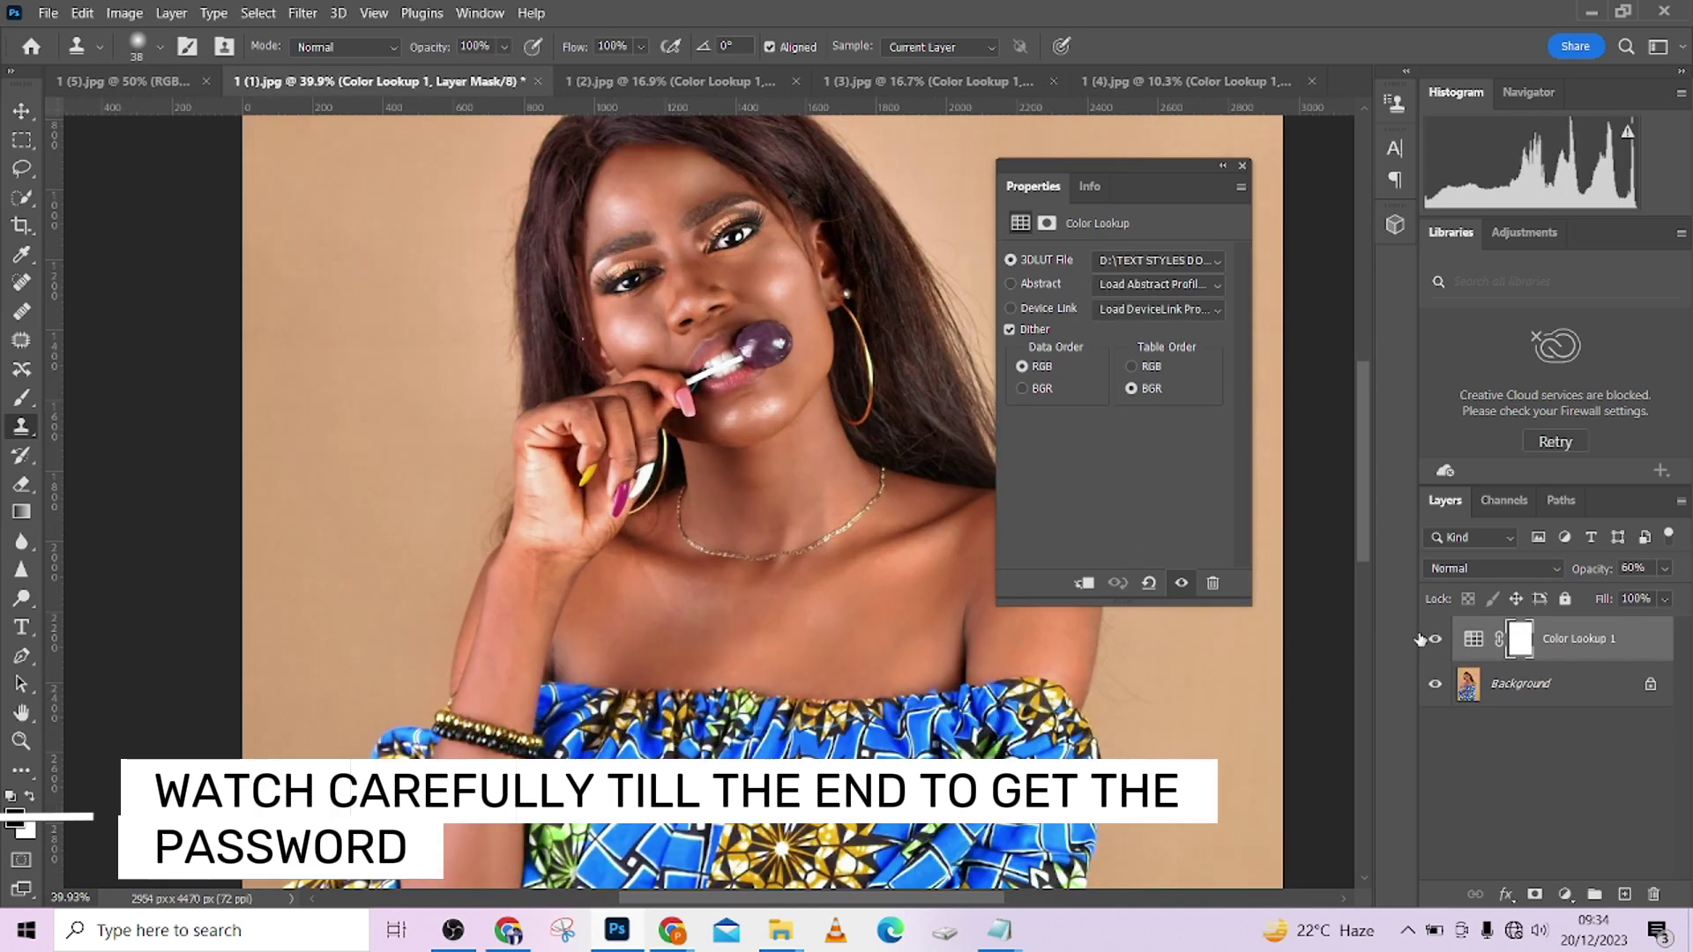
pyautogui.click(1434, 641)
pyautogui.scroll(-4, 816, 536)
pyautogui.click(1134, 261)
pyautogui.click(1137, 240)
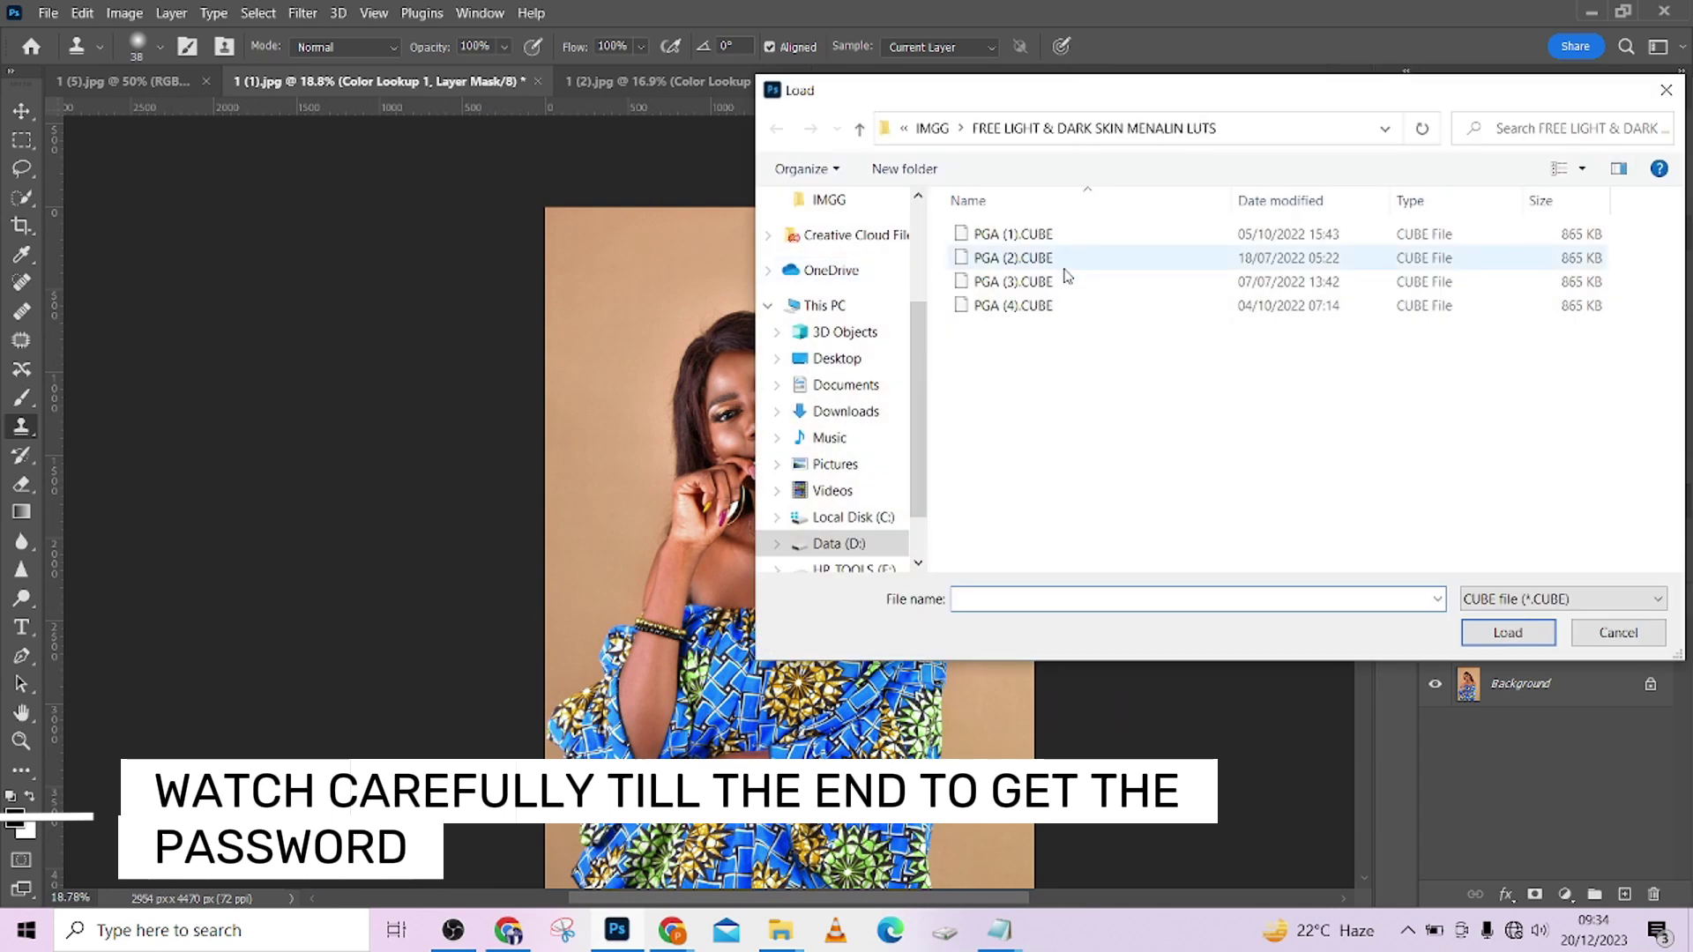
pyautogui.click(1064, 282)
pyautogui.click(1517, 633)
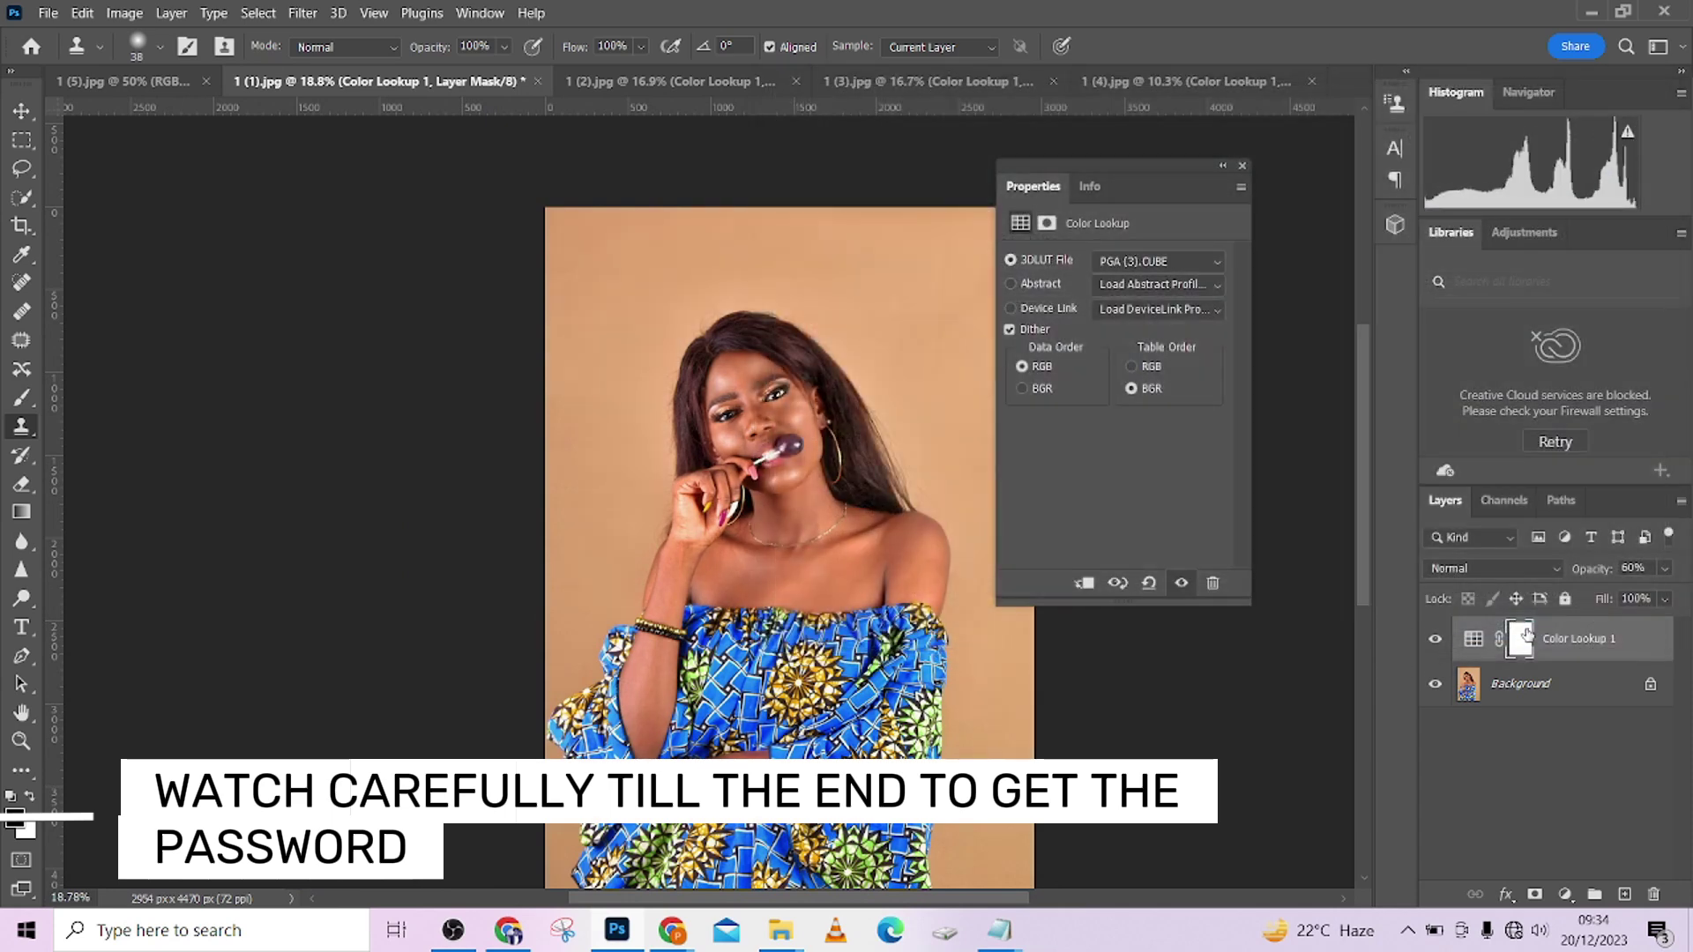
pyautogui.click(1436, 644)
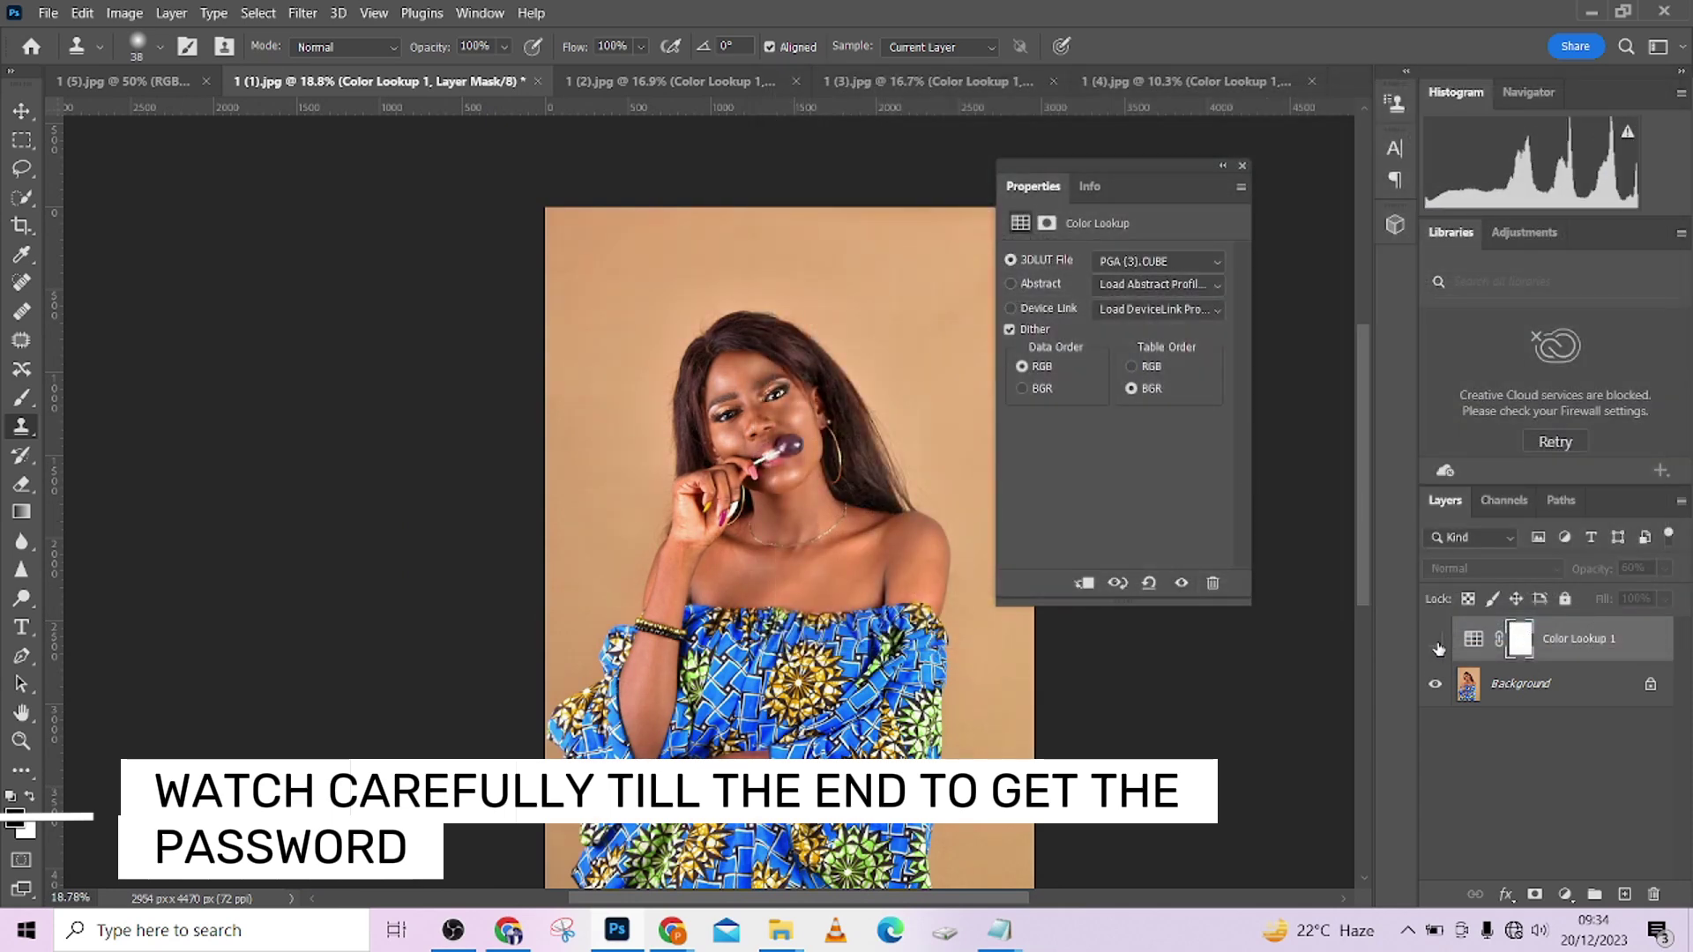
pyautogui.click(1437, 642)
# Step: Switch the LUT to PGA (4).CUBE and copy Color Lookup 1 into the 1 (5).jpg portrait
pyautogui.click(1156, 260)
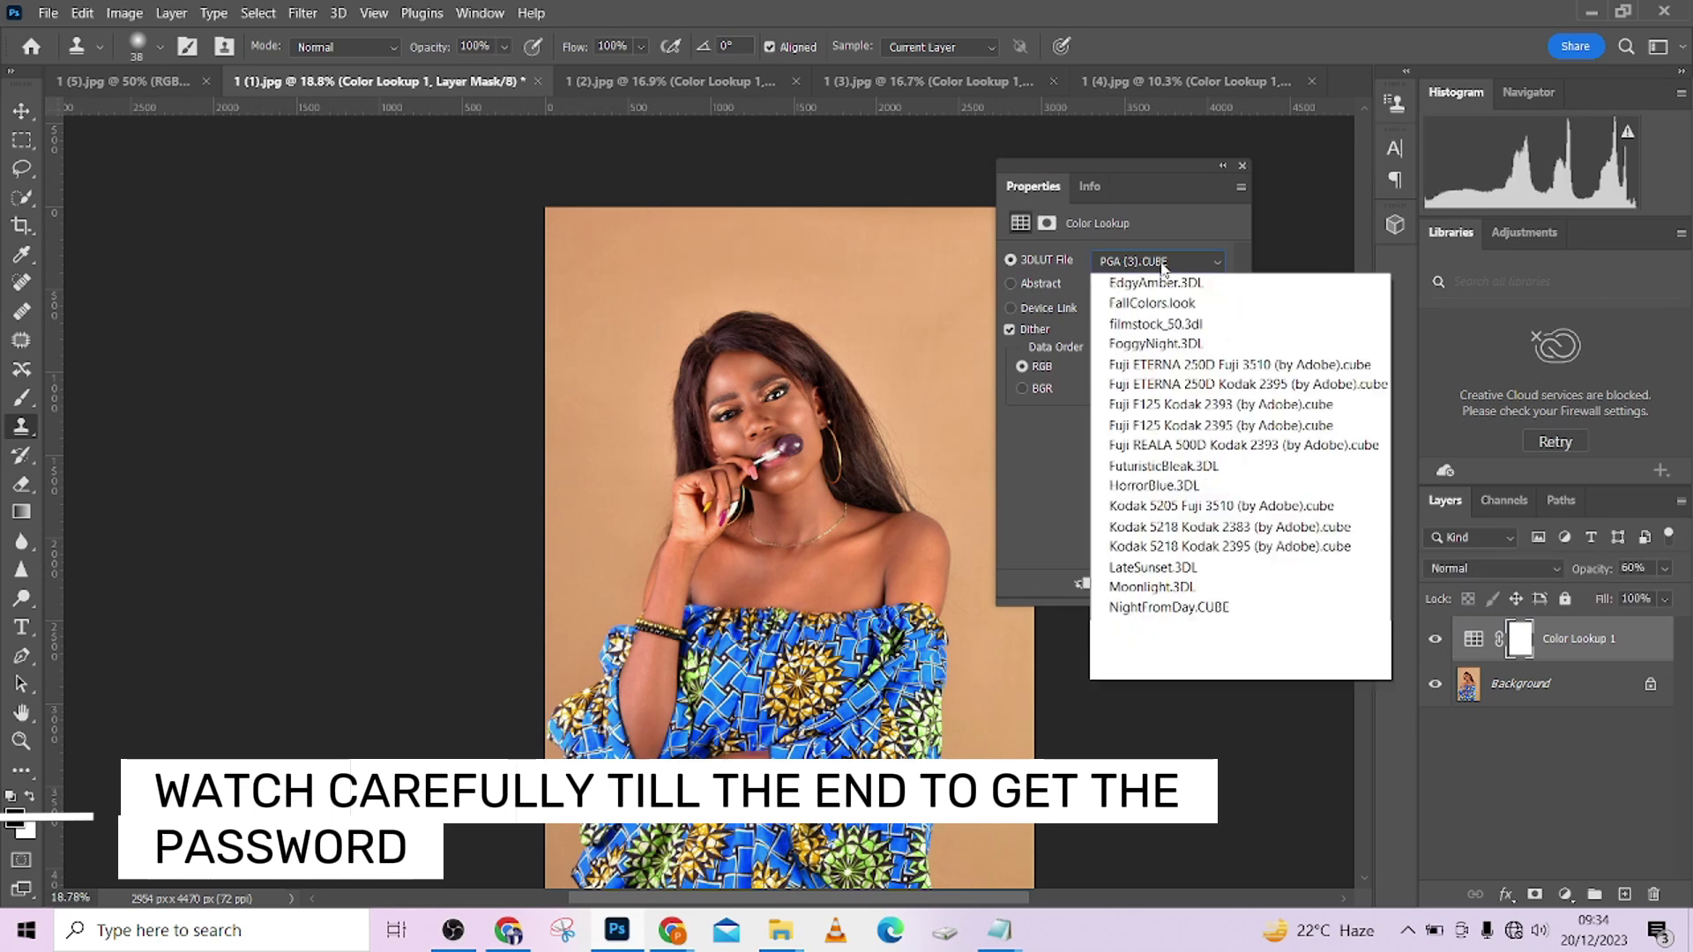
pyautogui.click(1138, 280)
pyautogui.click(1079, 241)
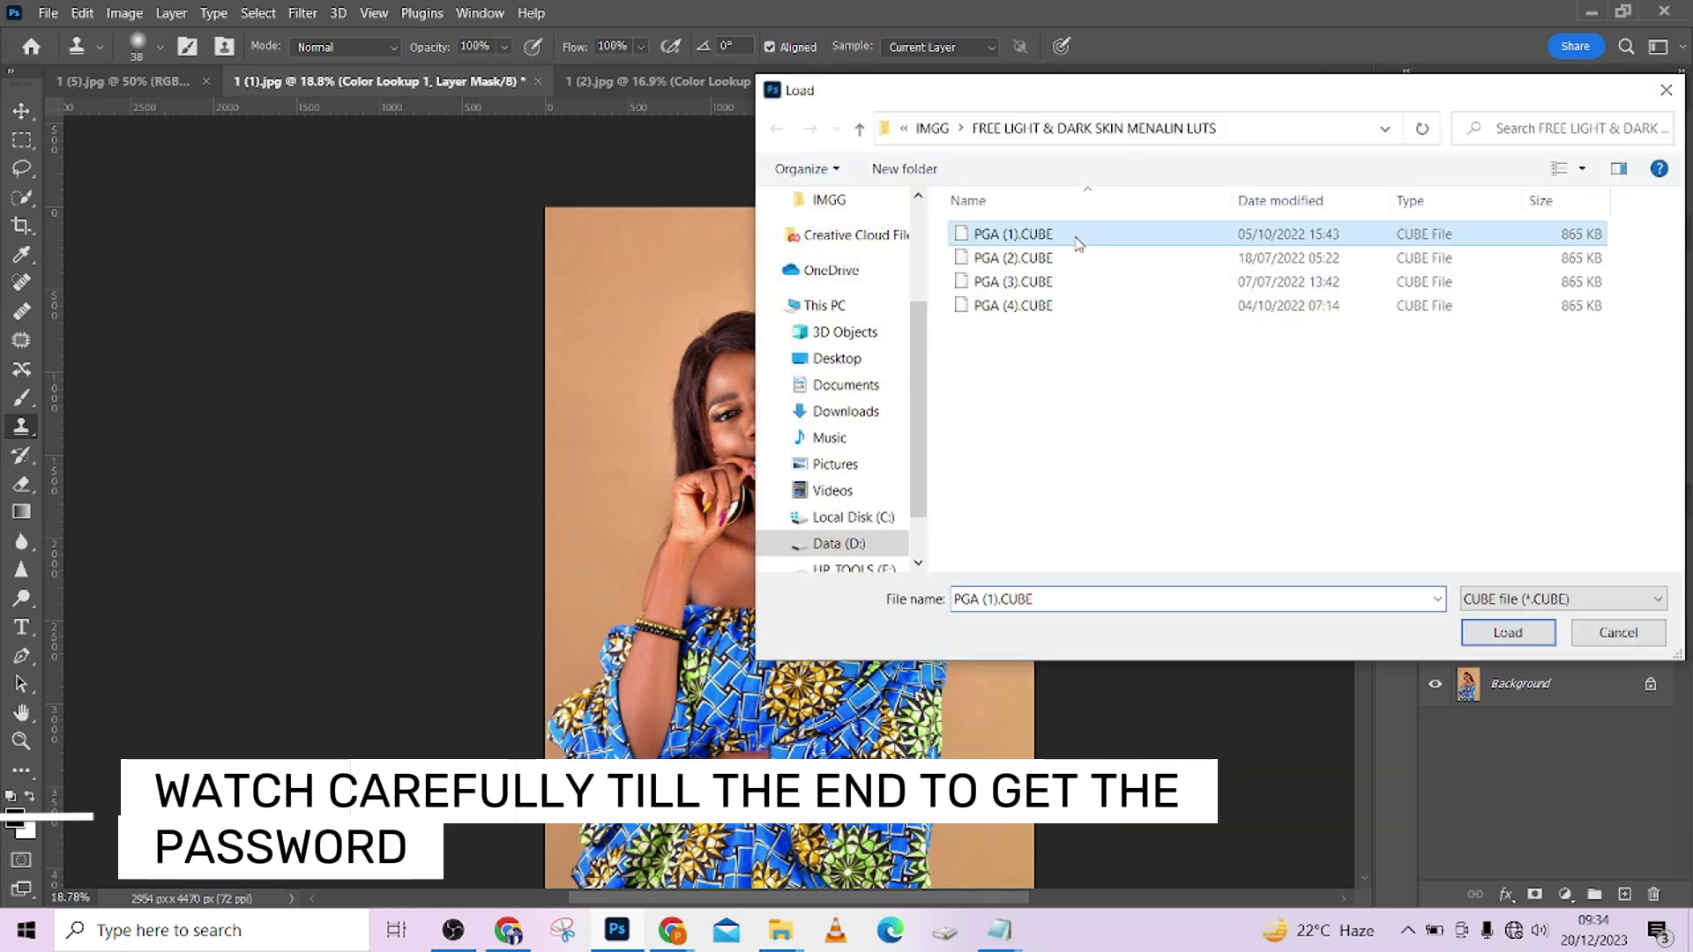
pyautogui.click(1076, 309)
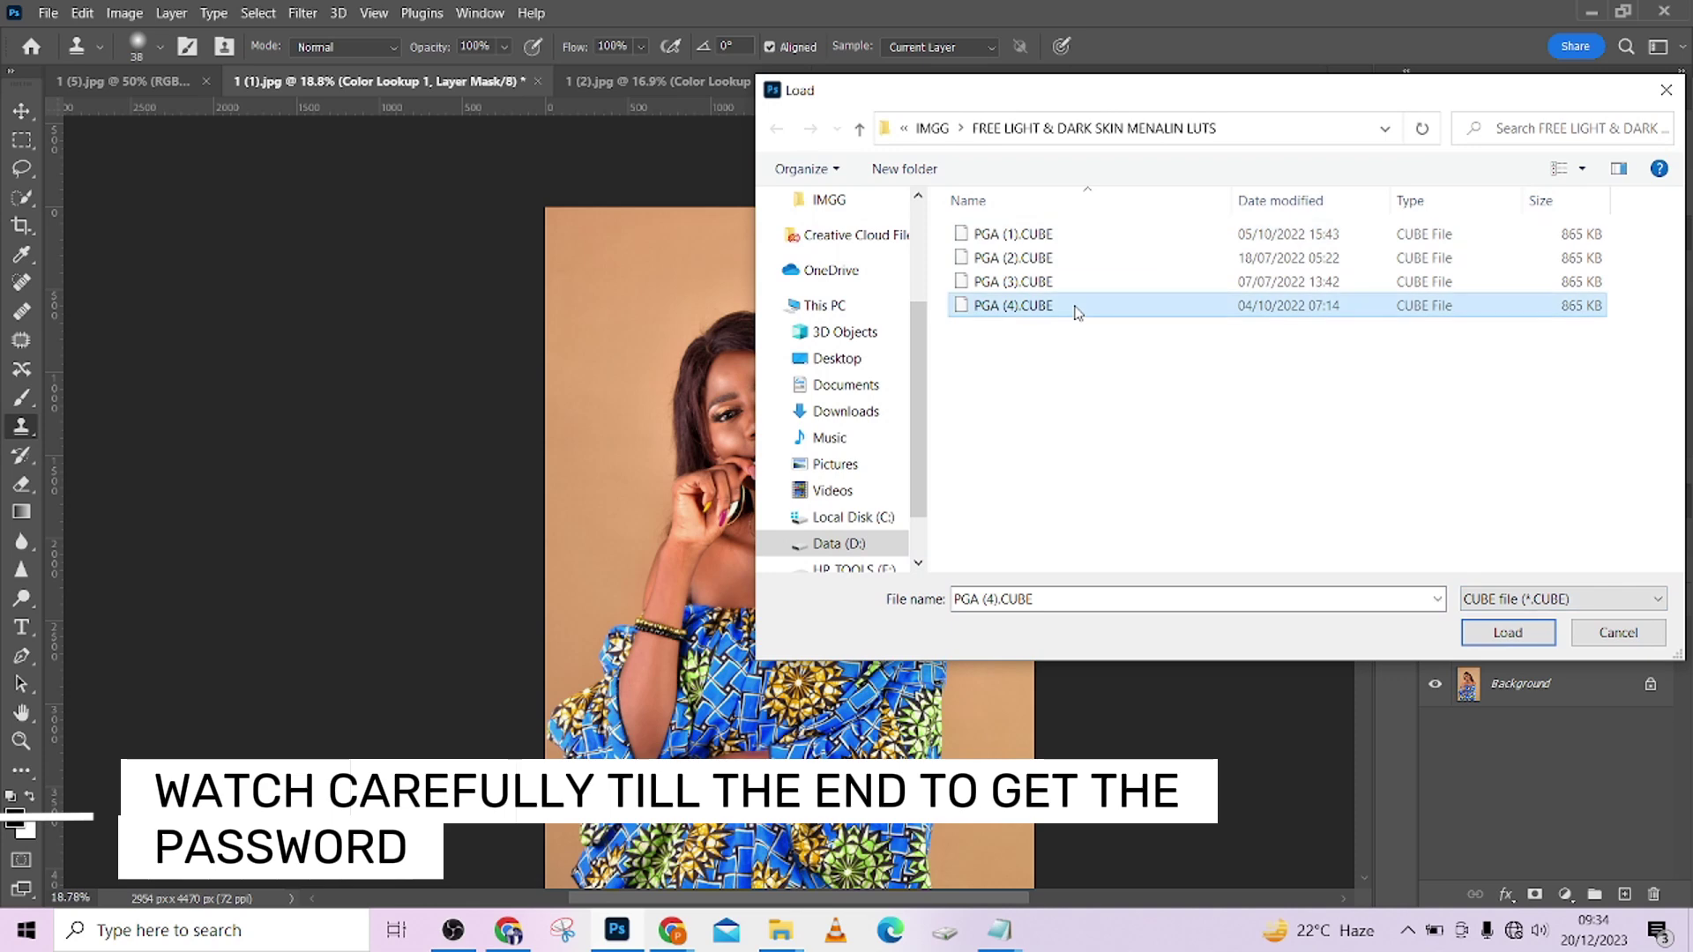
pyautogui.click(1471, 626)
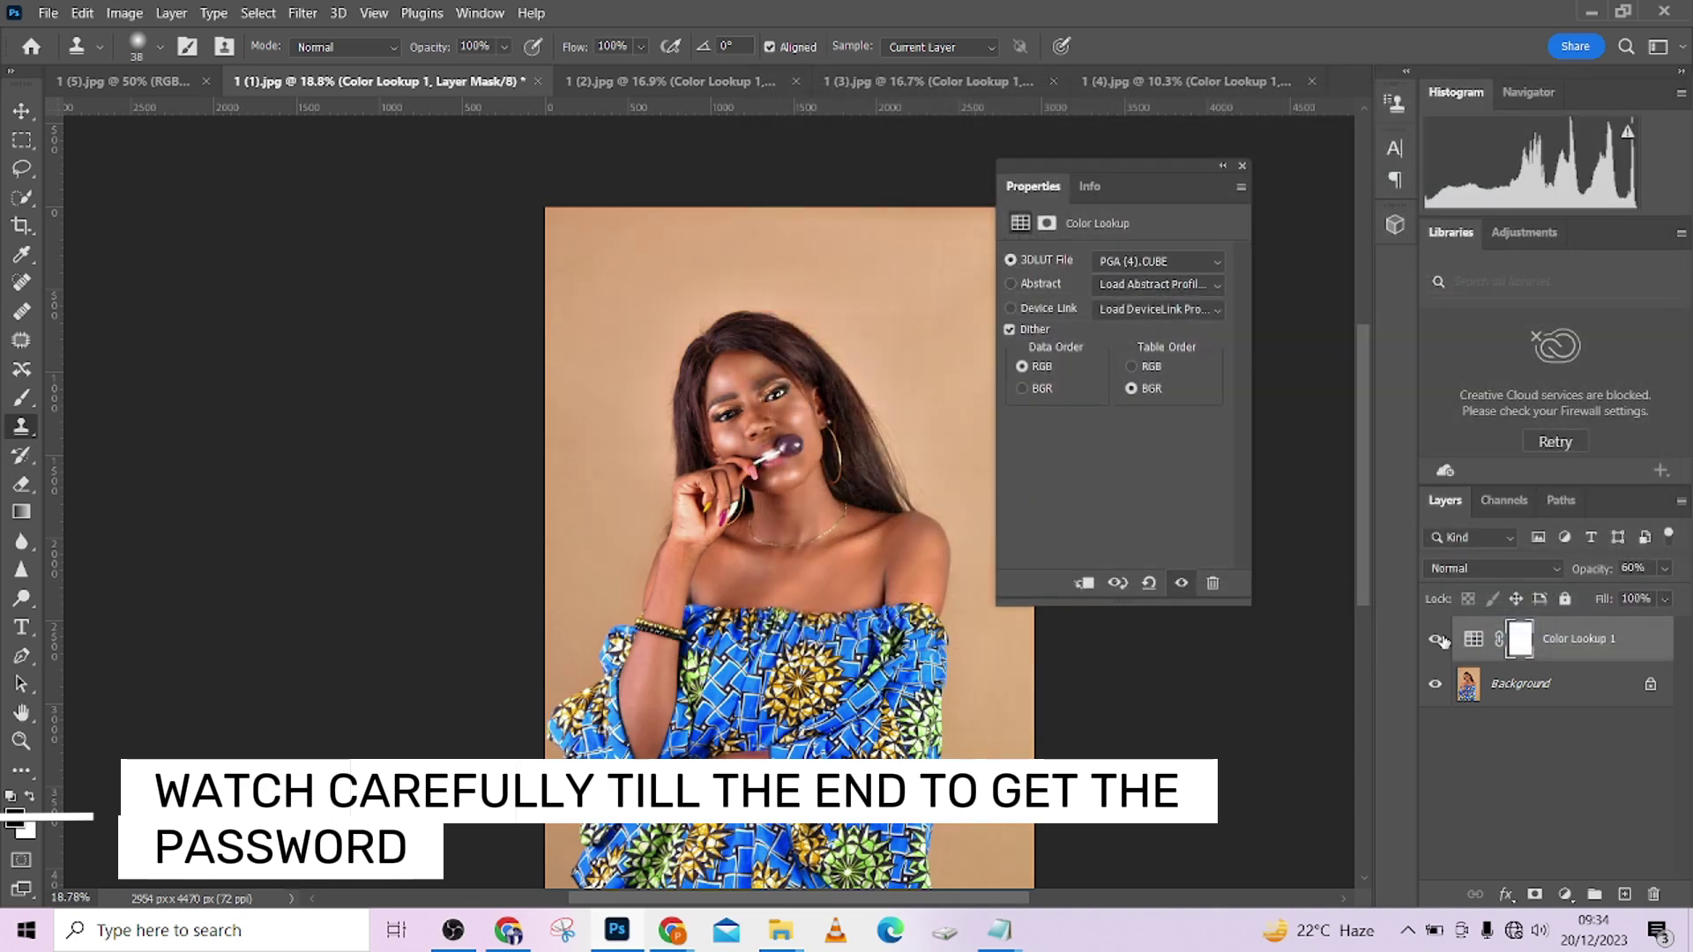
pyautogui.click(1436, 639)
pyautogui.moveTo(1645, 645); pyautogui.dragTo(760, 485)
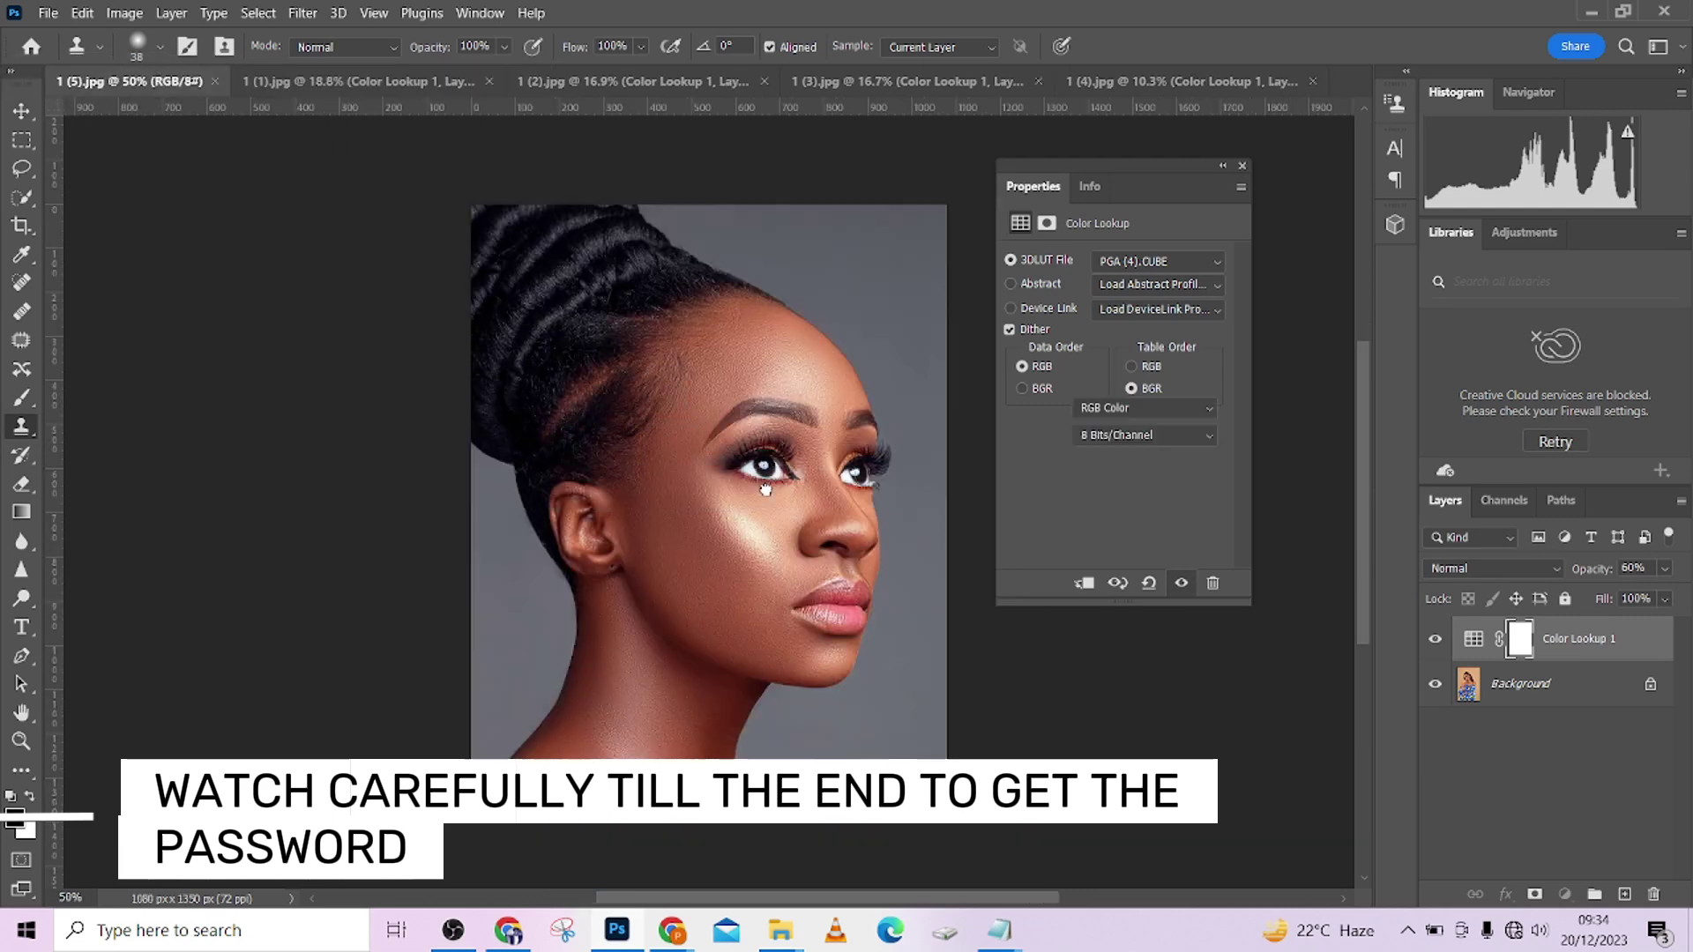
# Step: Compare the grade on and off, then try PGA (1).CUBE and PGA (2).CUBE LUTs
pyautogui.click(1436, 640)
pyautogui.click(1437, 640)
pyautogui.click(1436, 640)
pyautogui.click(1436, 640)
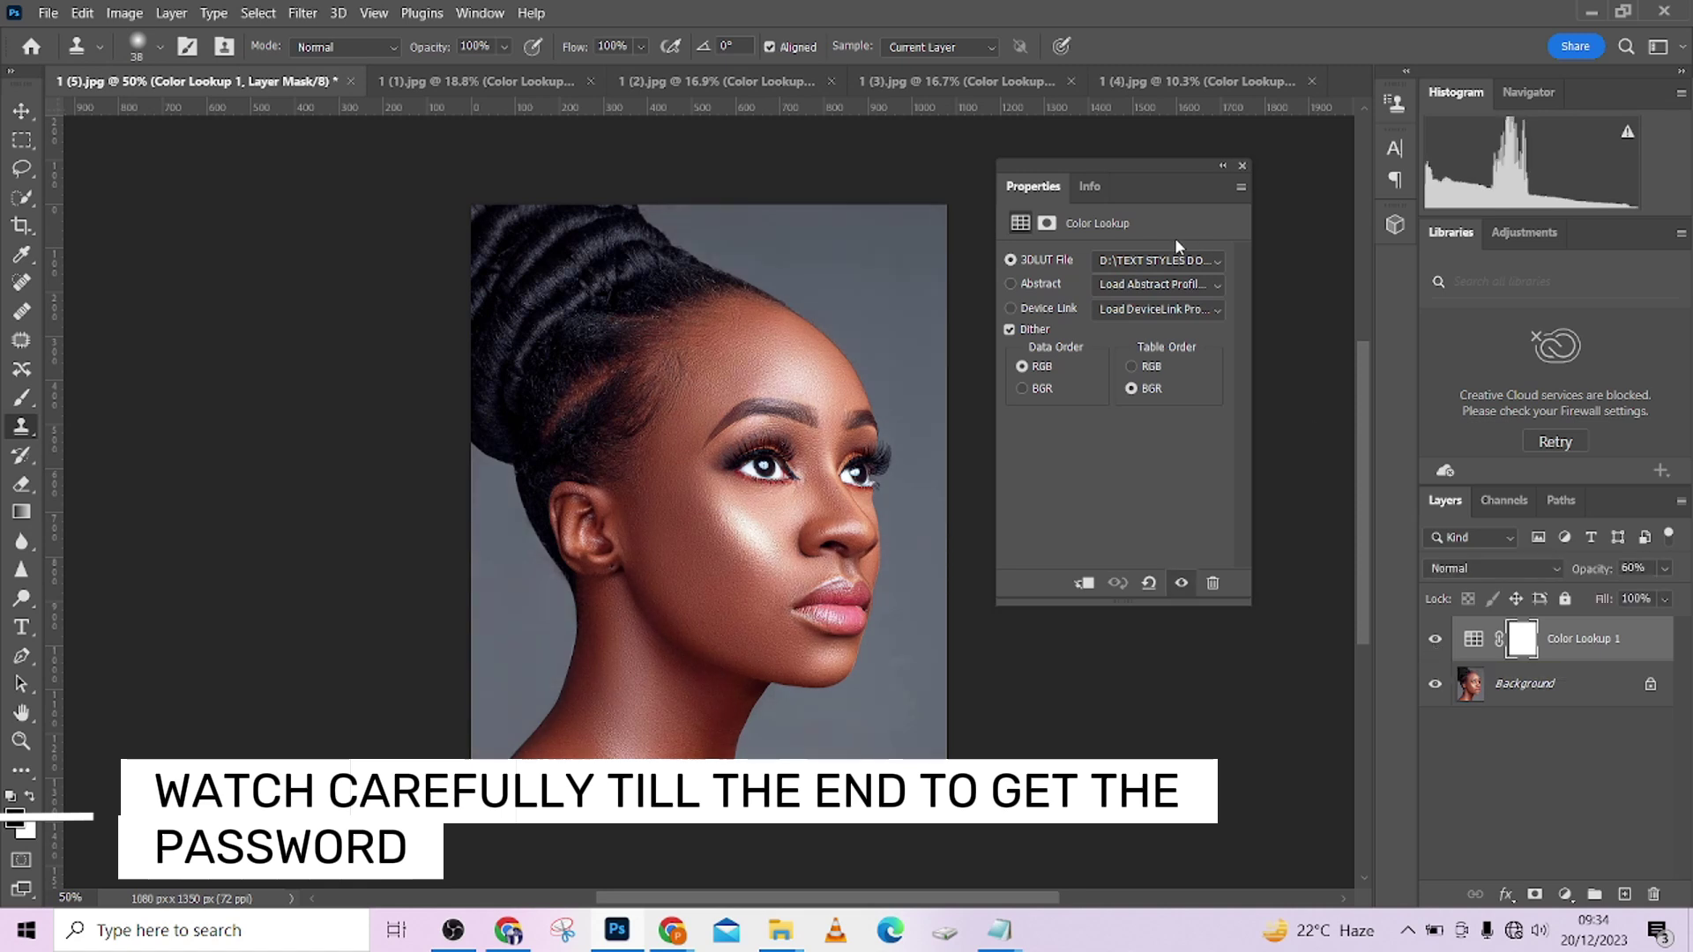
pyautogui.click(1161, 261)
pyautogui.click(1167, 289)
pyautogui.click(1085, 235)
pyautogui.click(1528, 644)
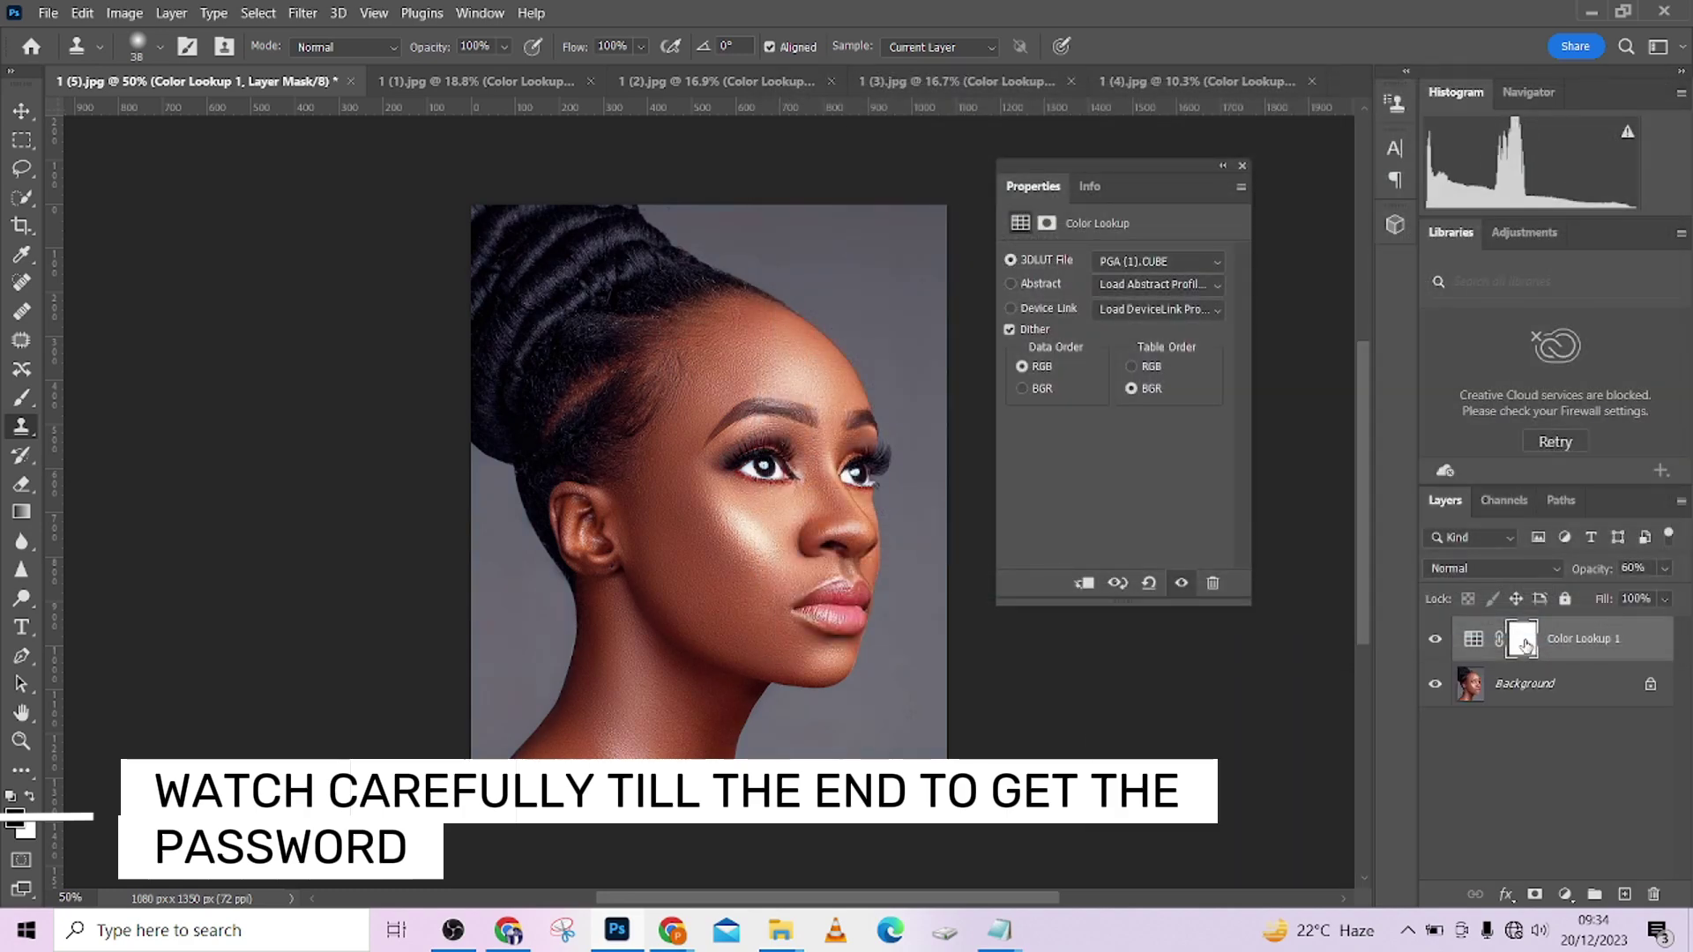
pyautogui.click(1167, 259)
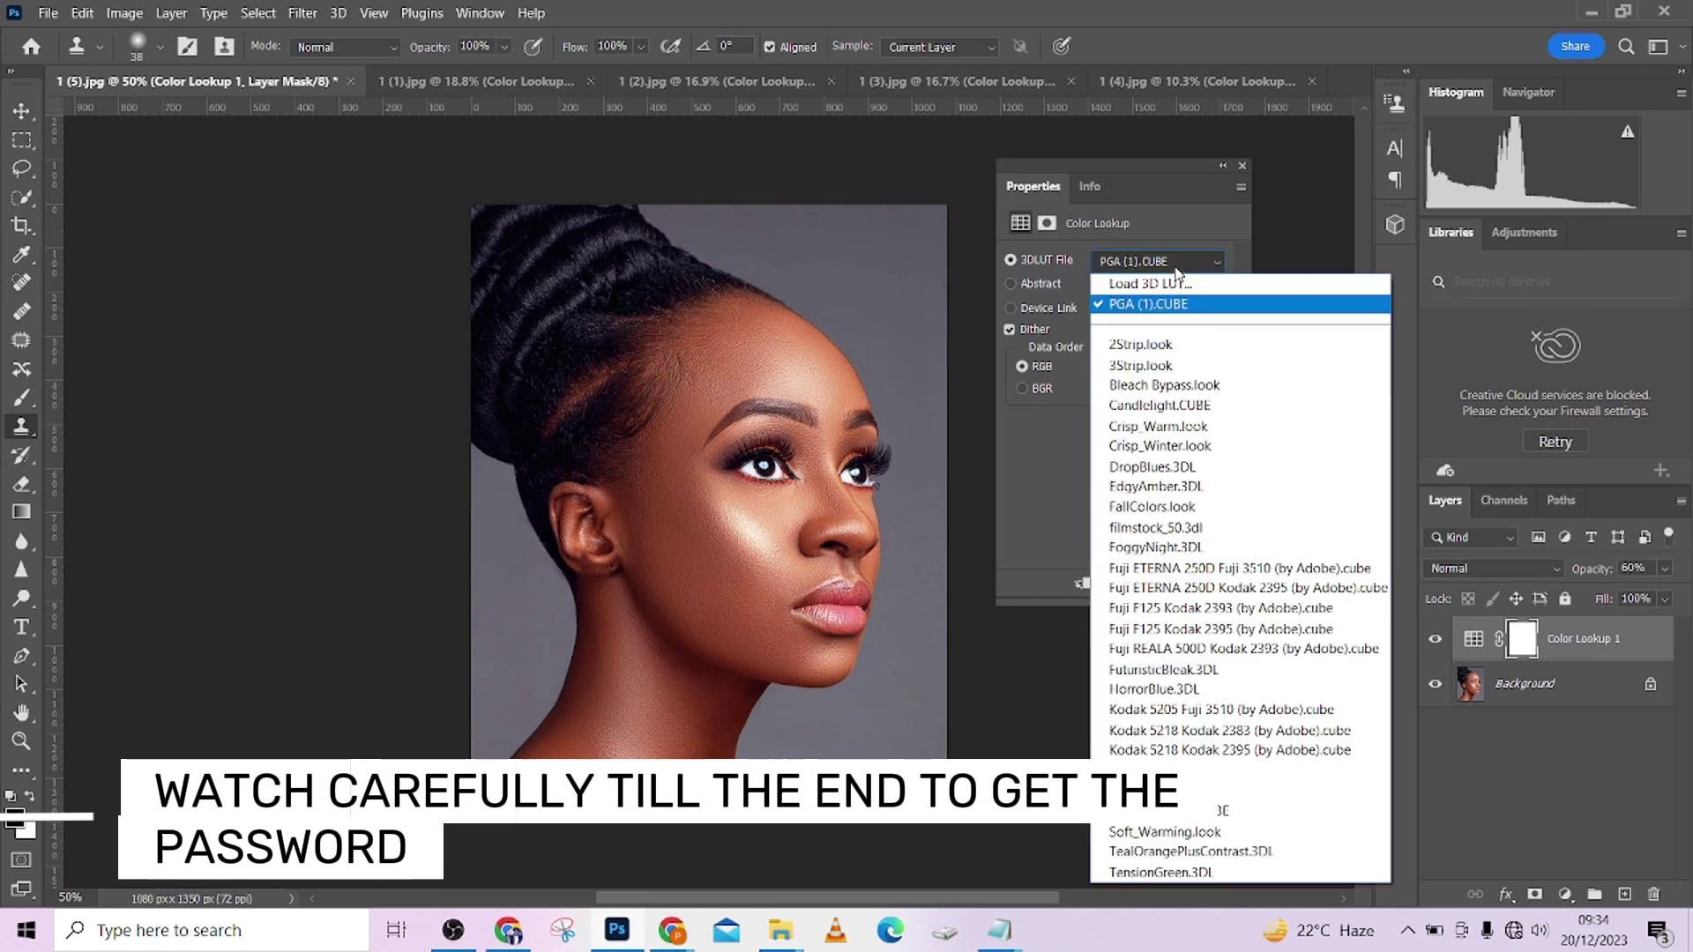
pyautogui.click(1166, 283)
pyautogui.click(1058, 259)
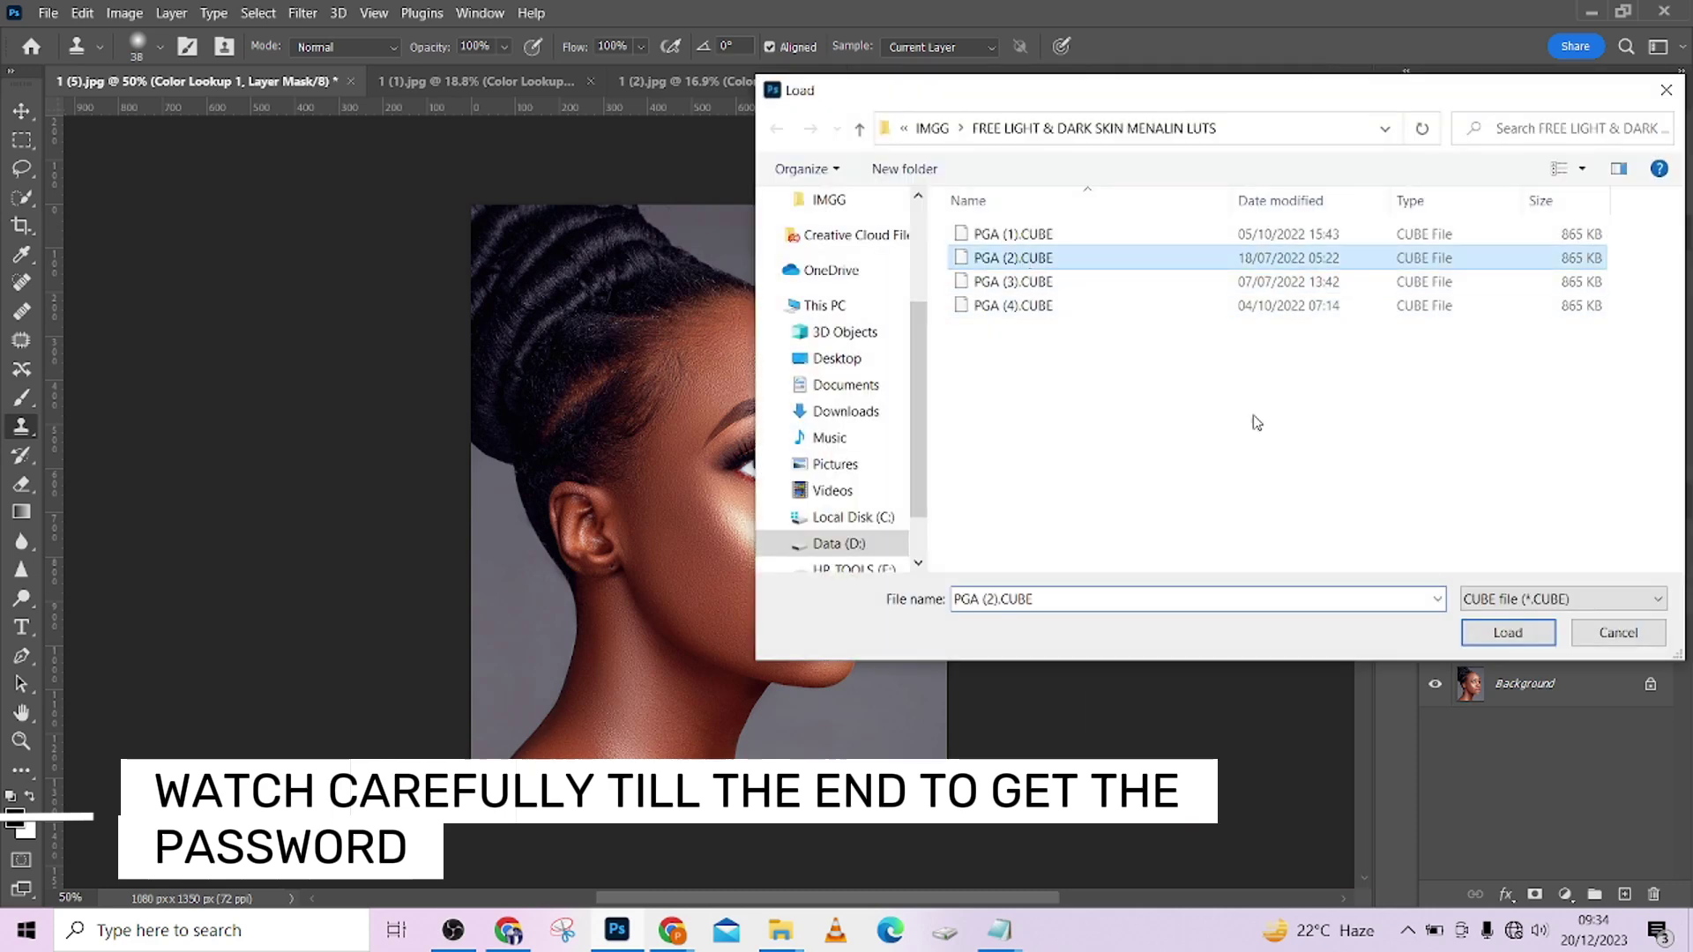
pyautogui.click(1490, 632)
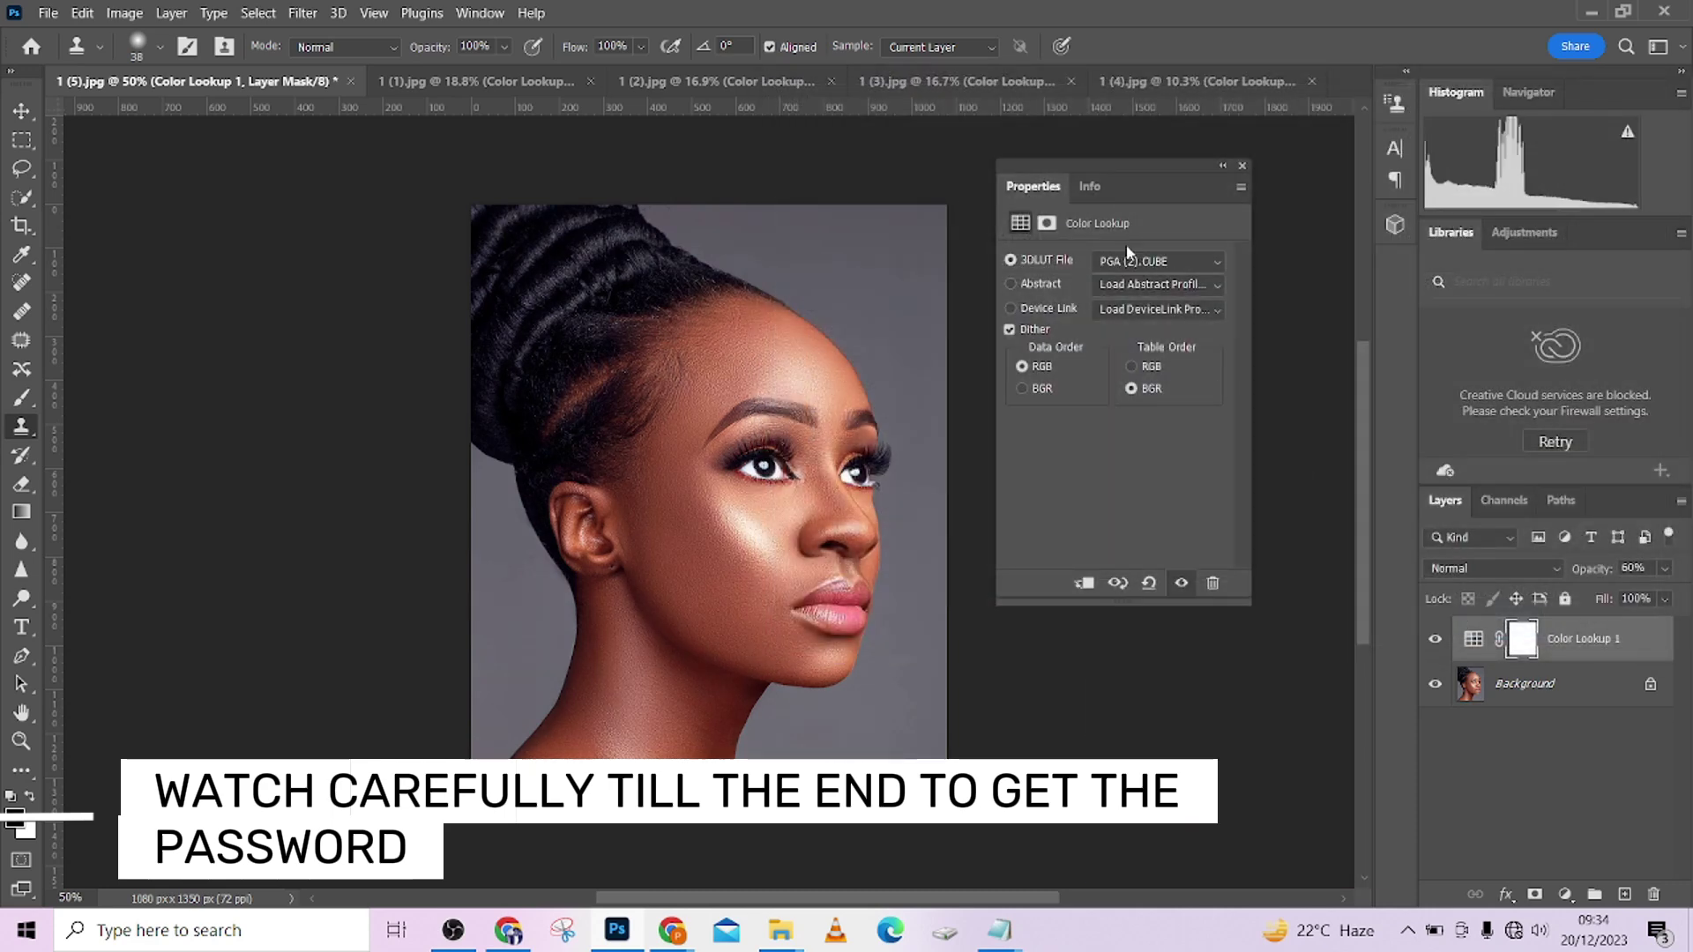
# Step: Try PGA (3).CUBE, then settle on PGA (4).CUBE for the grade
pyautogui.click(1129, 259)
pyautogui.click(1137, 284)
pyautogui.click(1019, 280)
pyautogui.click(1499, 632)
pyautogui.click(1118, 263)
pyautogui.click(1130, 278)
pyautogui.click(1058, 305)
pyautogui.click(1508, 633)
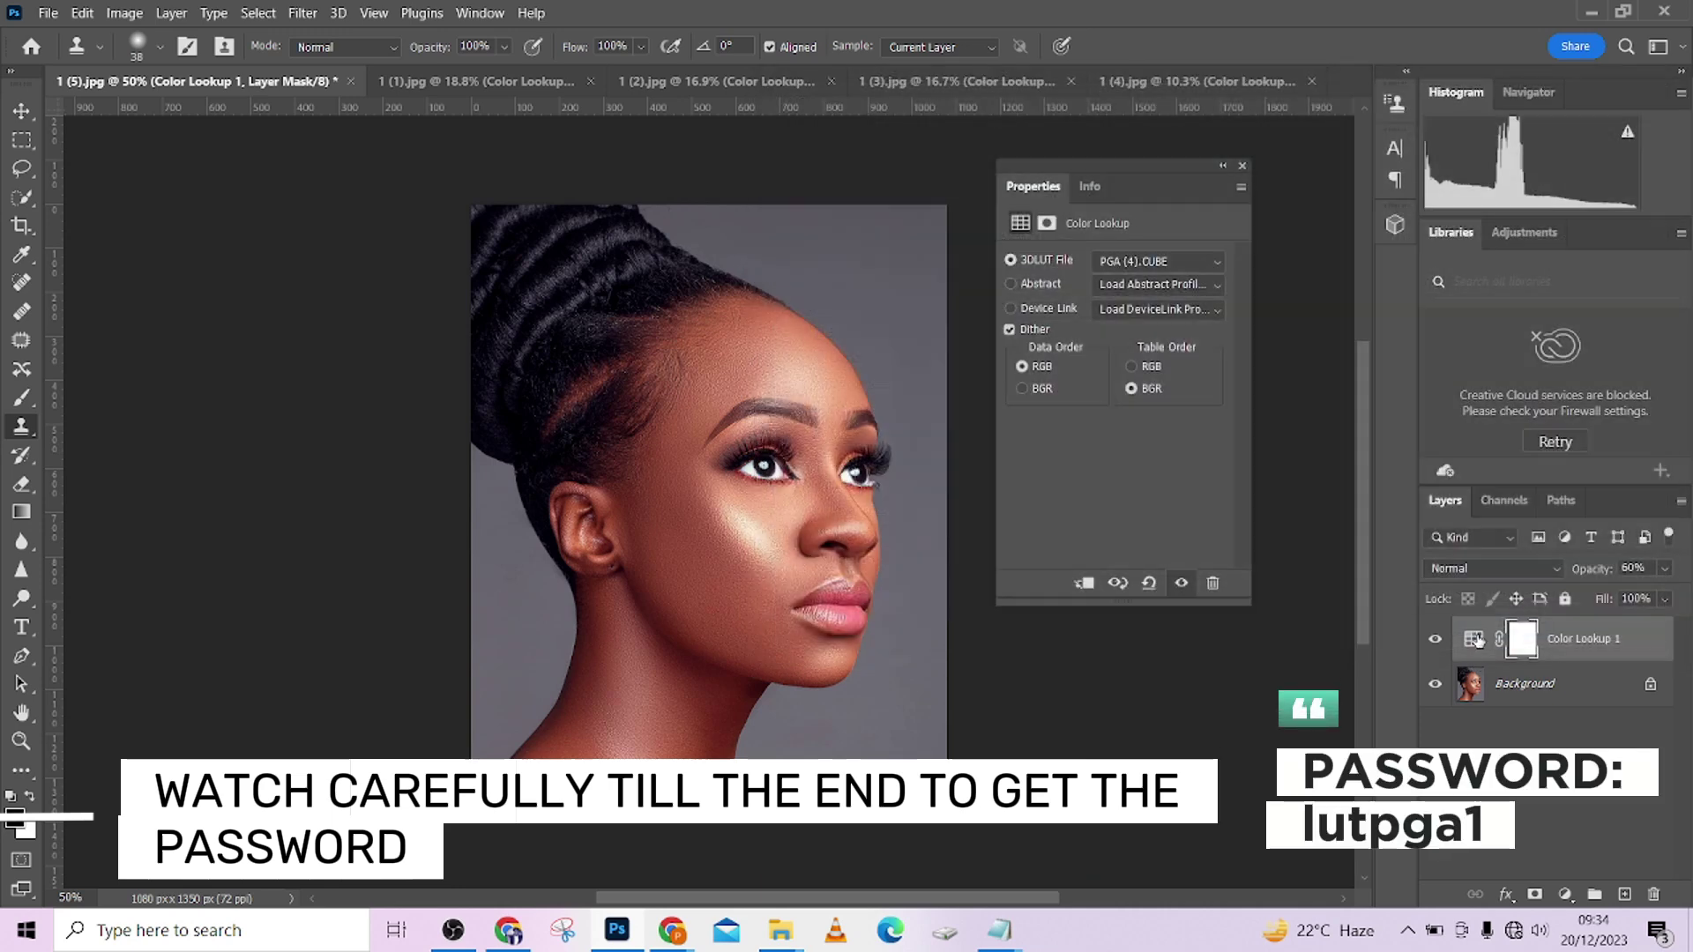